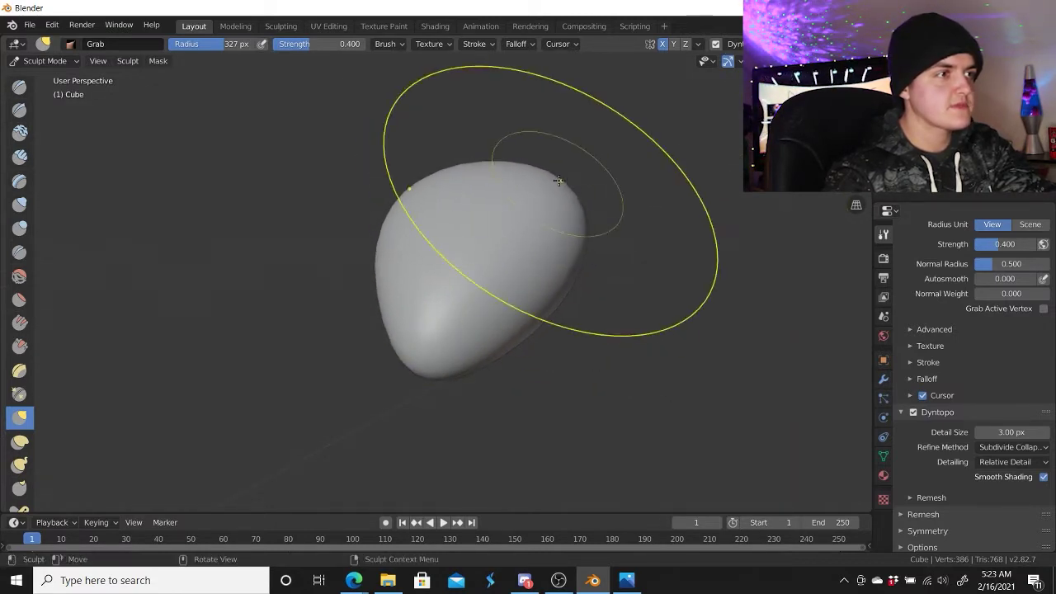
Orbit around the egg-shaped lump and open the bull reference photo full size
middle_click_drag(559, 181, 704, 167)
middle_click_drag(319, 224, 327, 274)
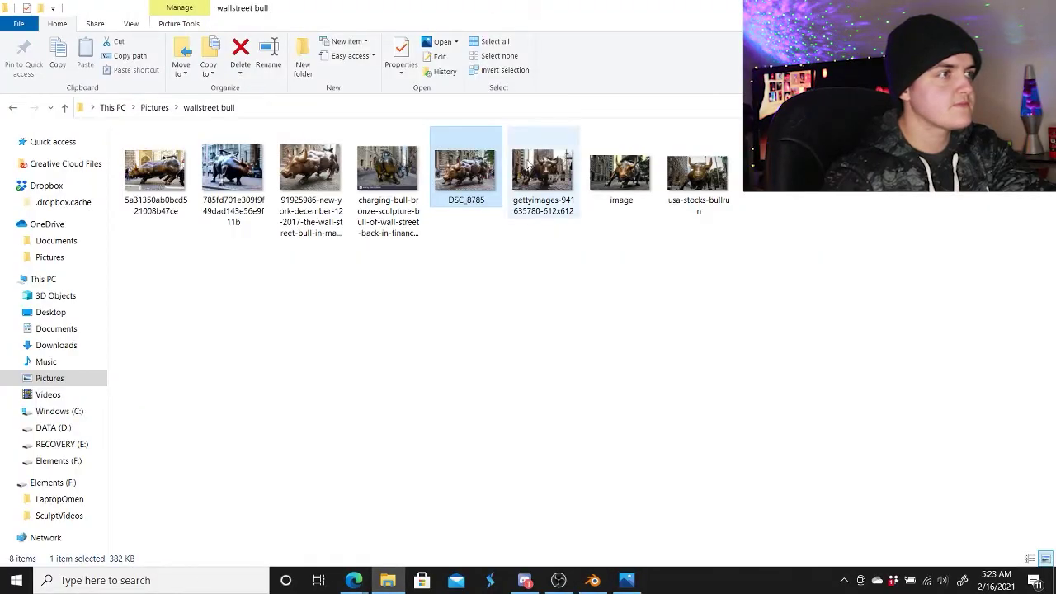
double_click(542, 189)
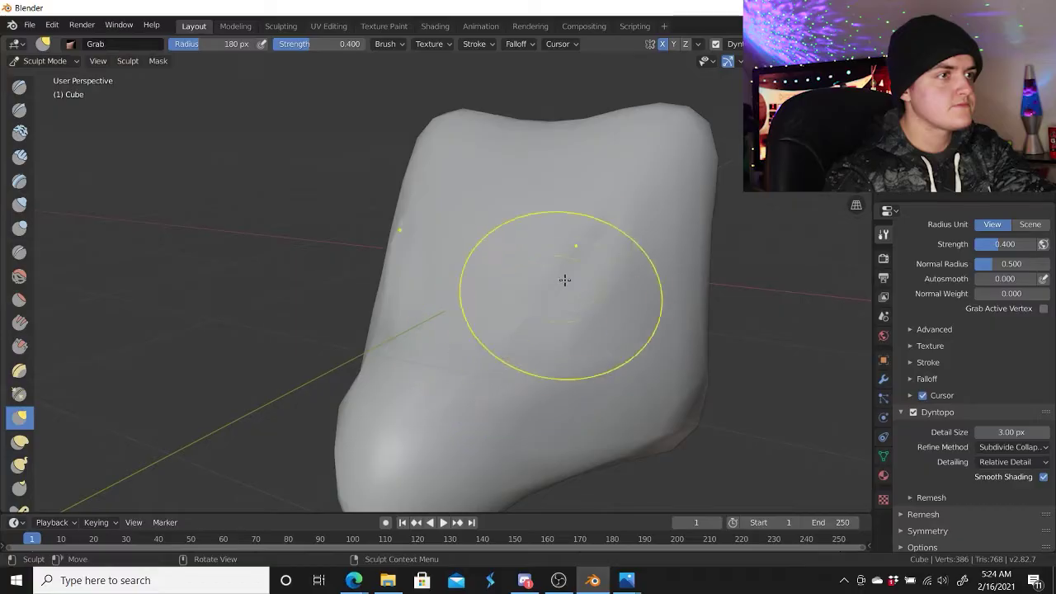
Grab-pull the lump outward into a blockier bull shape and add a new cube
left_click_drag(566, 278, 679, 277)
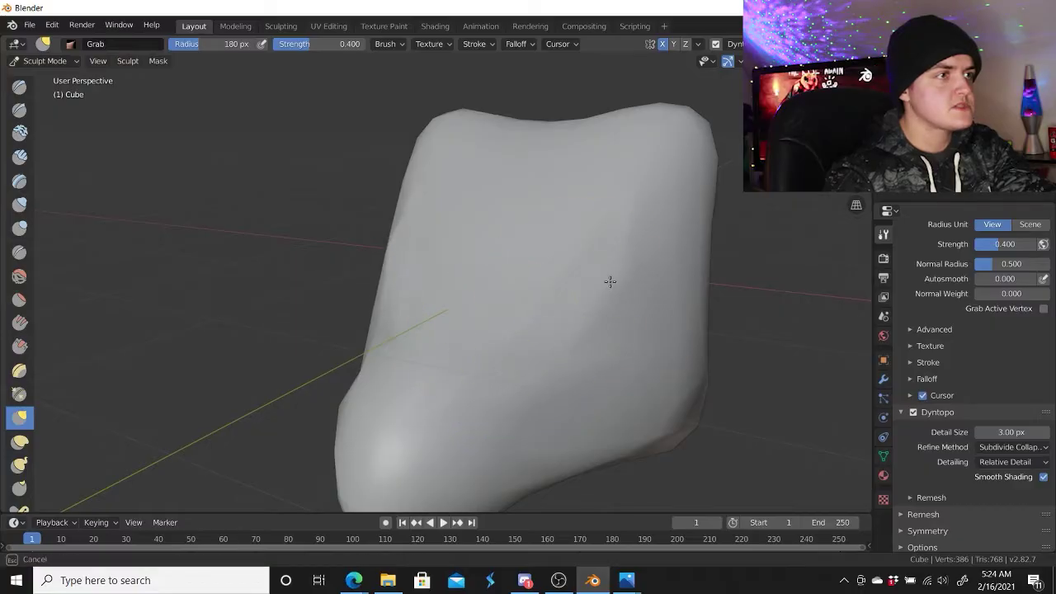
middle_click_drag(606, 307, 518, 308)
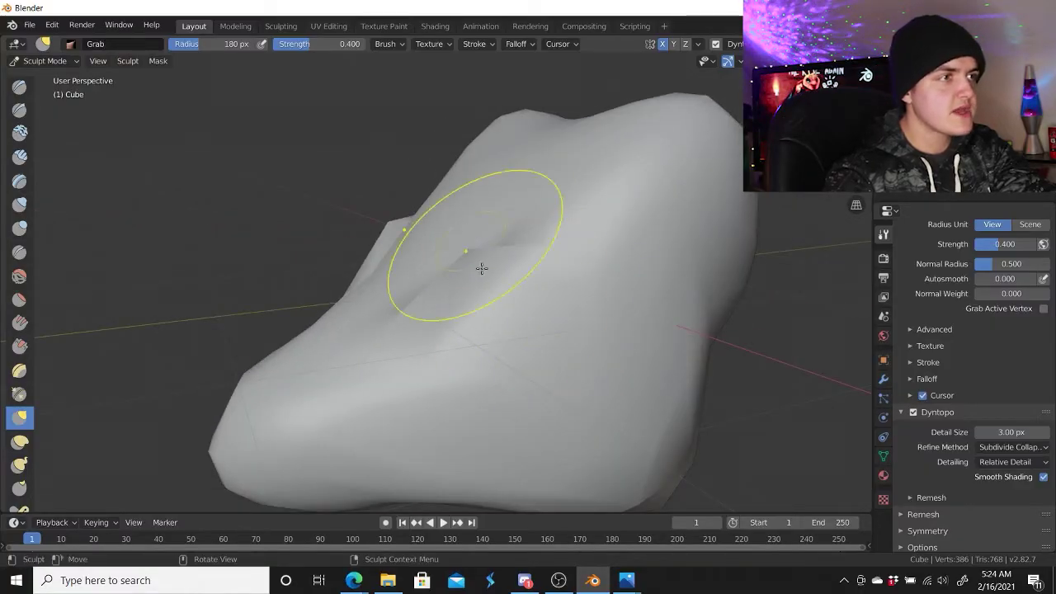
mouse_move(482, 268)
middle_mouse_down()
mouse_move(545, 216)
mouse_move(503, 195)
middle_mouse_up()
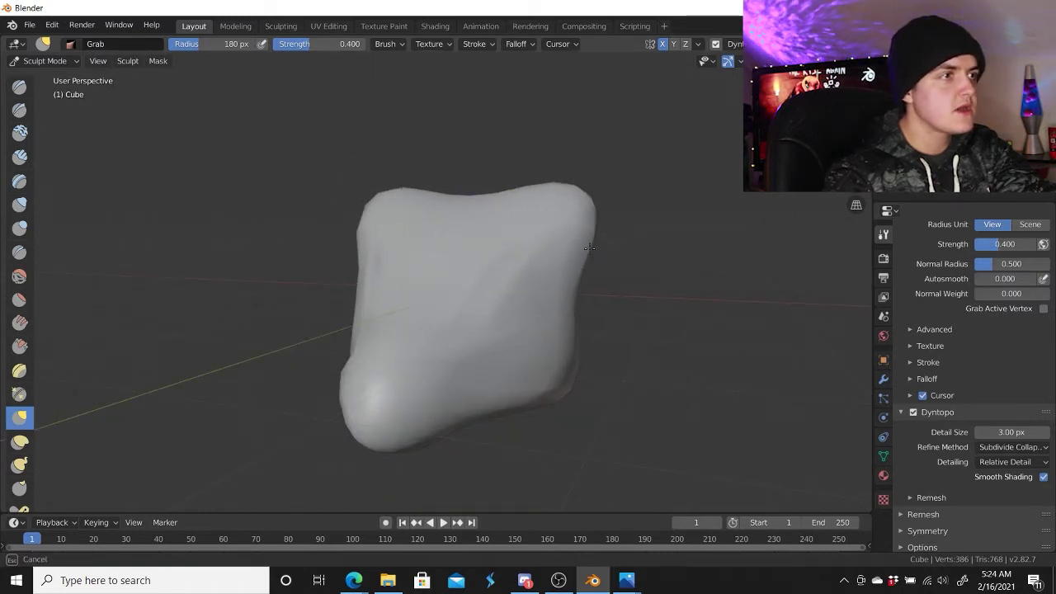
mouse_move(589, 246)
middle_mouse_down()
mouse_move(509, 255)
mouse_move(498, 225)
middle_mouse_up()
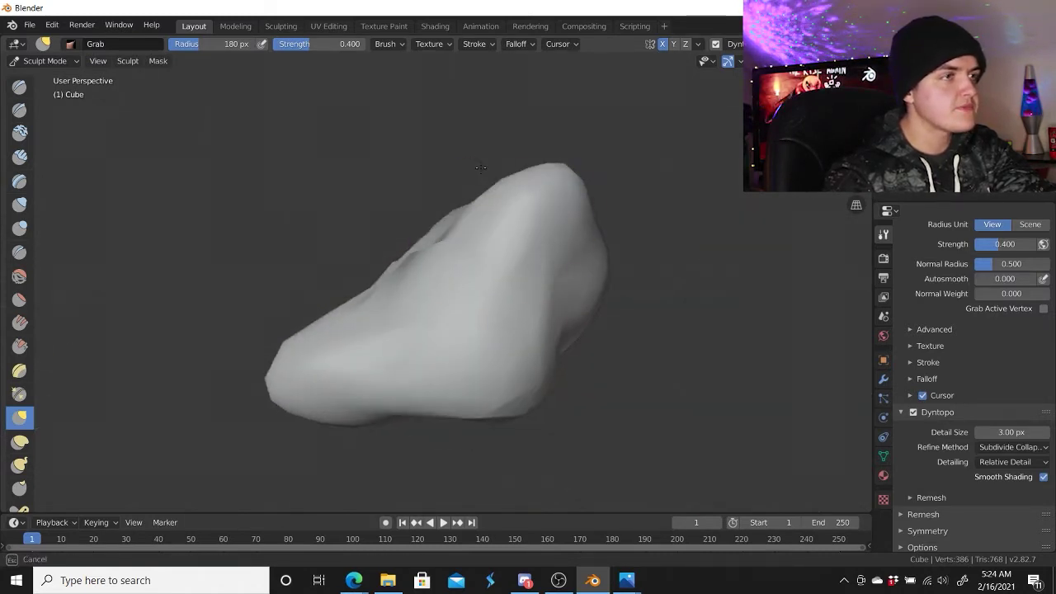
left_click(432, 314)
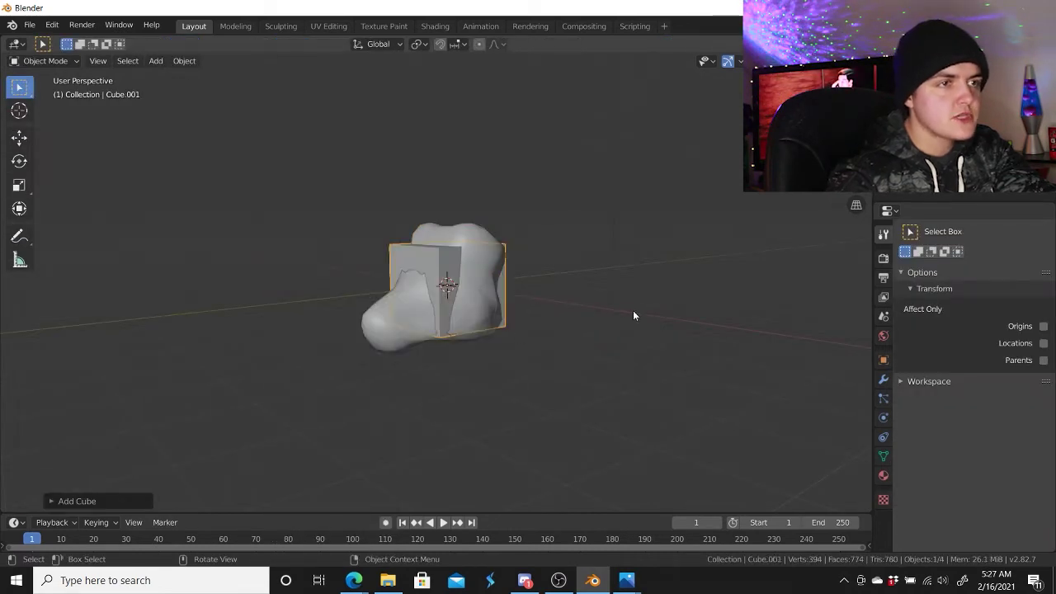
Add a Multiresolution modifier, subdivide the cube smooth and stretch it into an ellipsoid
left_click(884, 379)
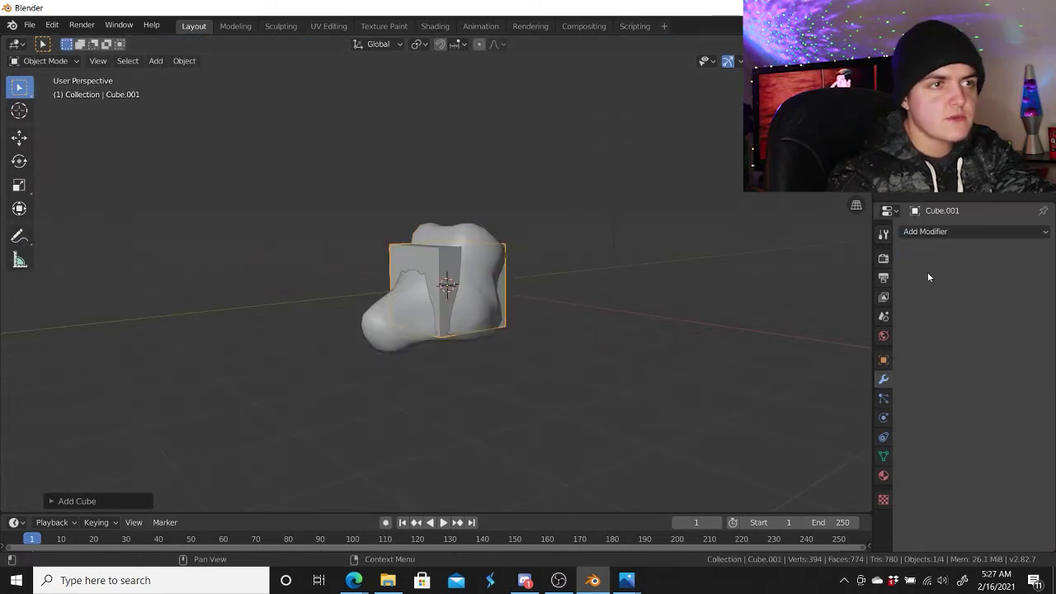
left_click(948, 231)
left_click(822, 379)
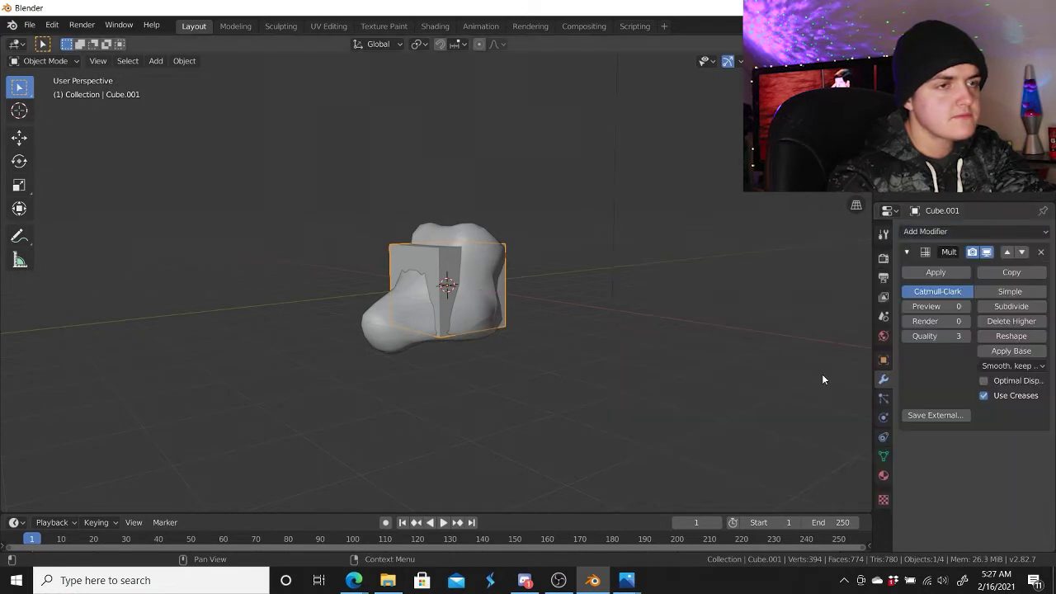
key("s")
key("Escape")
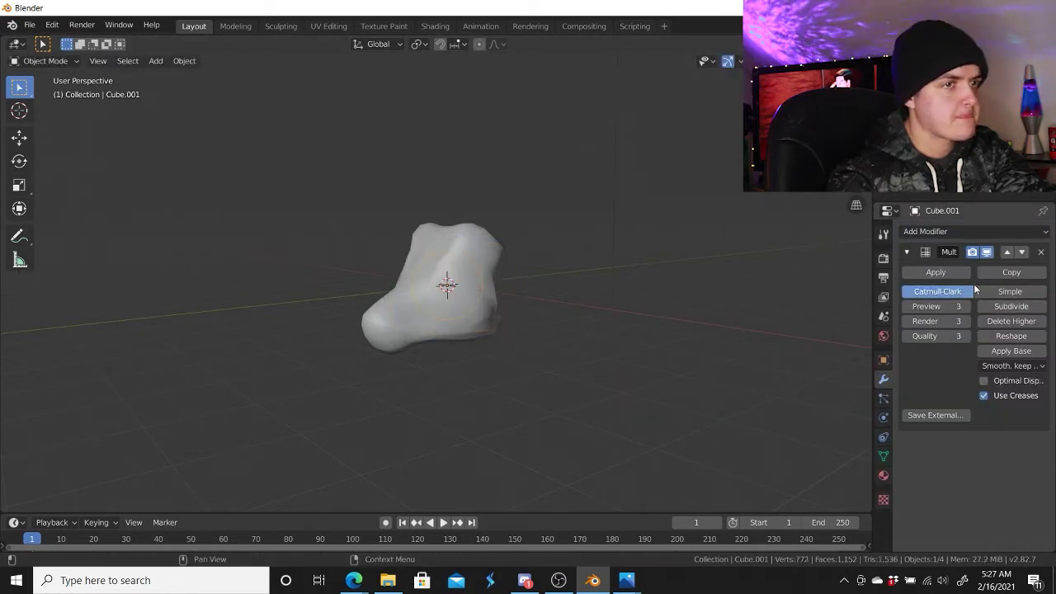
middle_click_drag(430, 323, 420, 330)
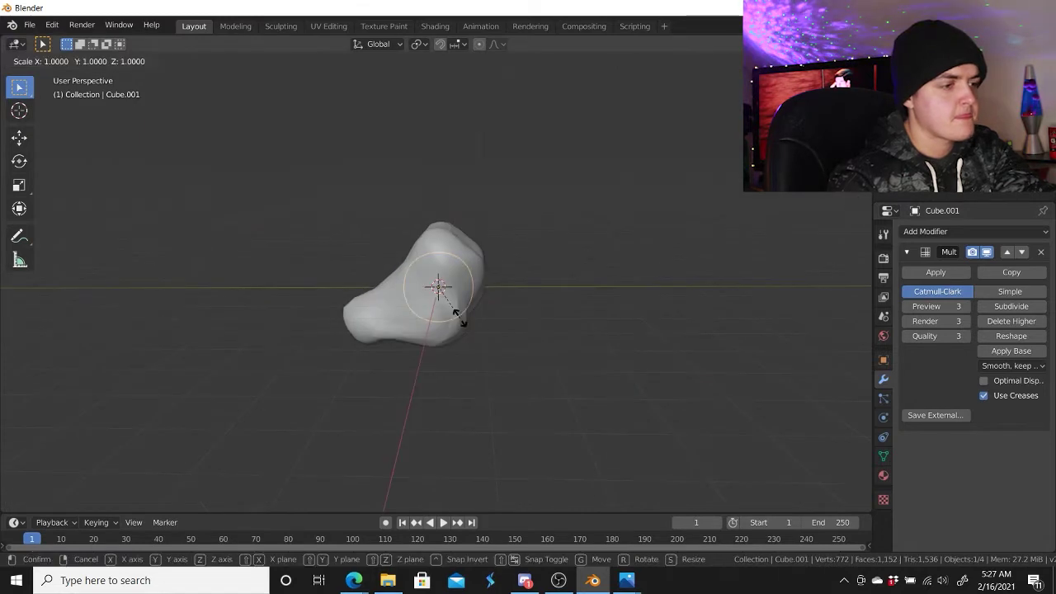
left_click(497, 369)
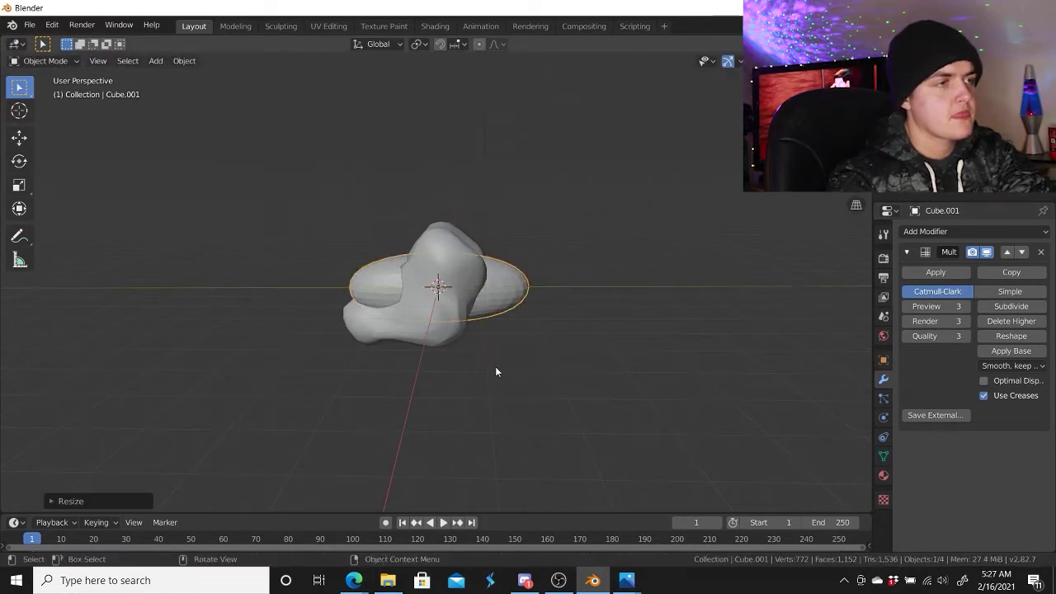
Move the ellipsoid along Y and enlarge it uniformly
key("g")
key("y")
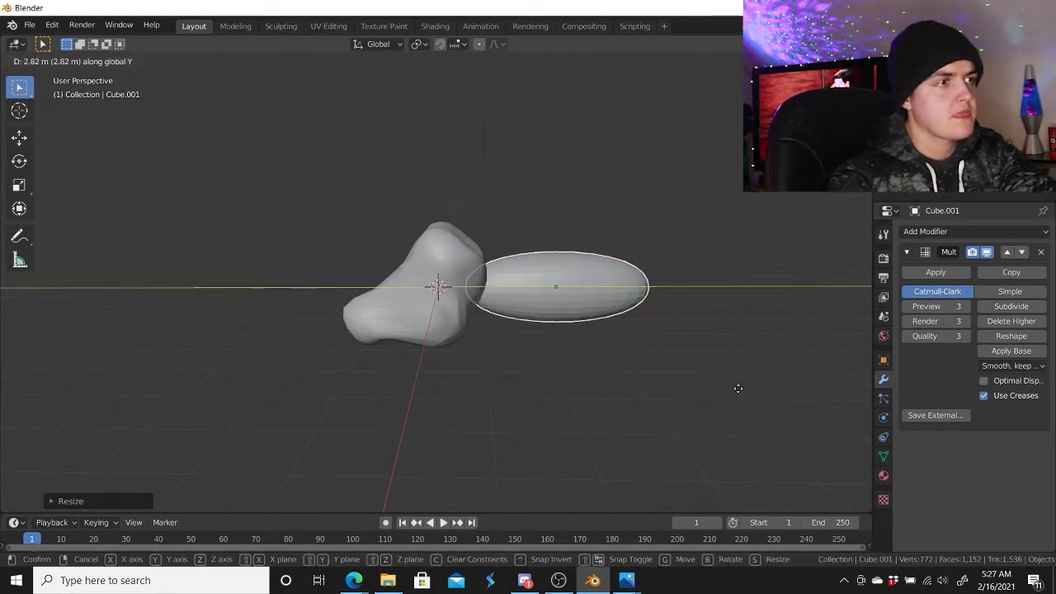
left_click(738, 388)
middle_click_drag(660, 368, 614, 340)
key("s")
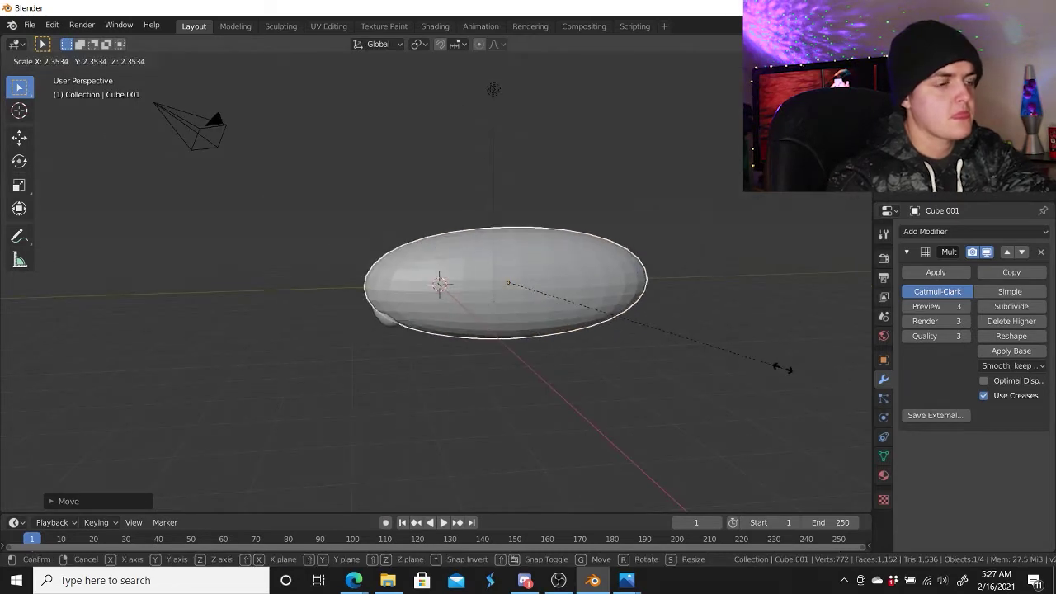
left_click(780, 367)
Place the ellipsoid body behind the head with two Y-axis moves
key("g")
key("y")
left_click(660, 287)
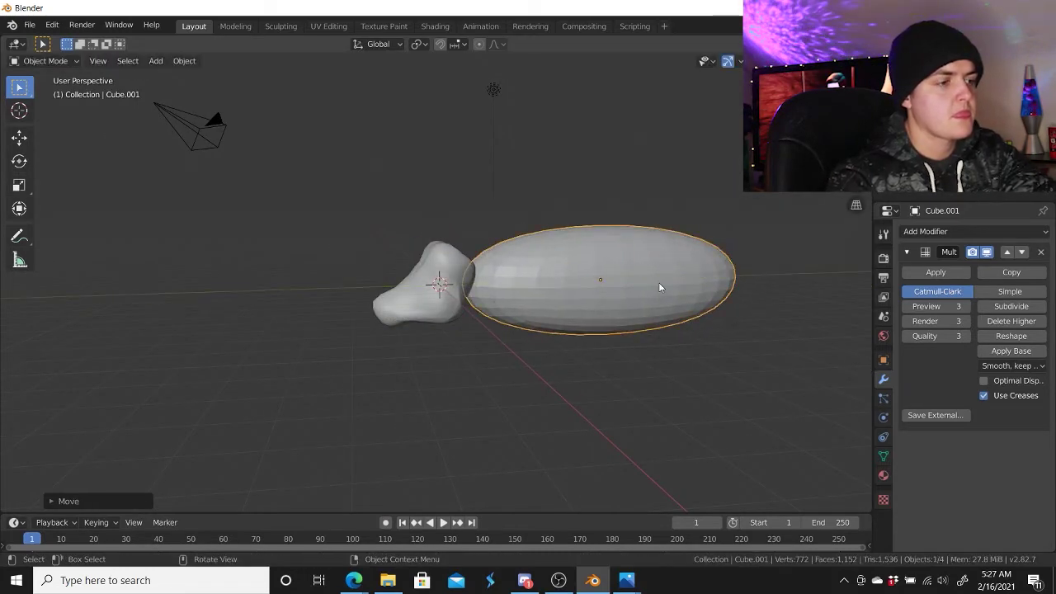
key("g")
key("y")
left_click(661, 313)
middle_click_drag(660, 313, 736, 313)
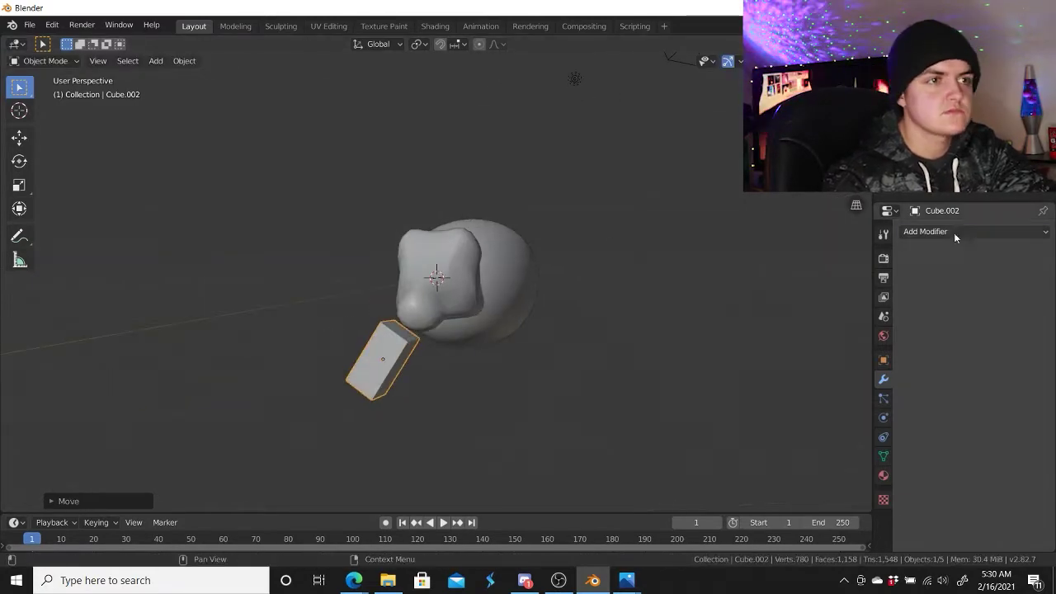
Add a modifier to the leg cube, rotate it, and check the side-view bull photo
left_click(955, 233)
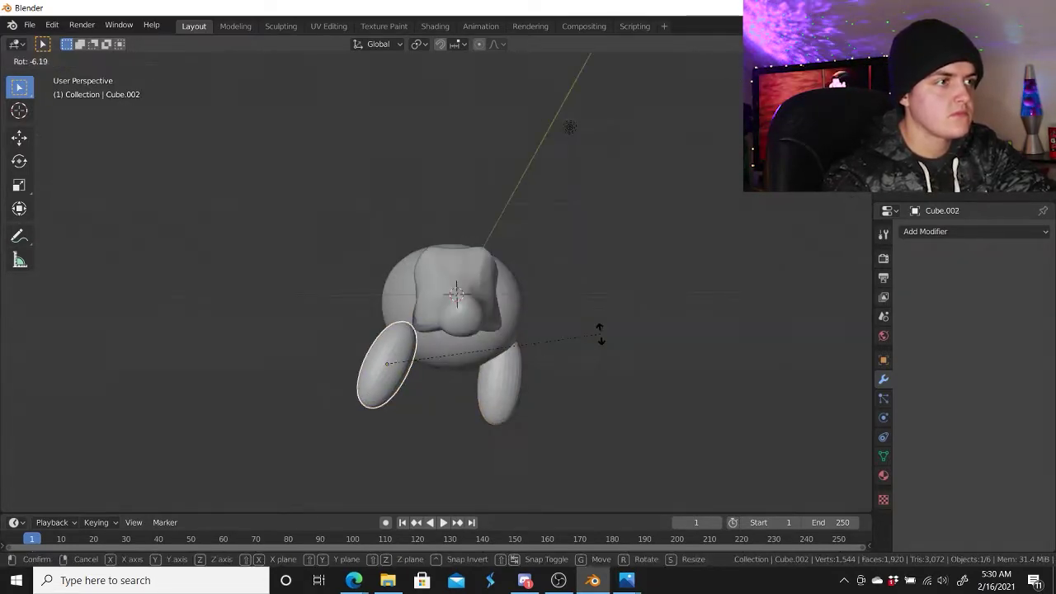
left_click(600, 332)
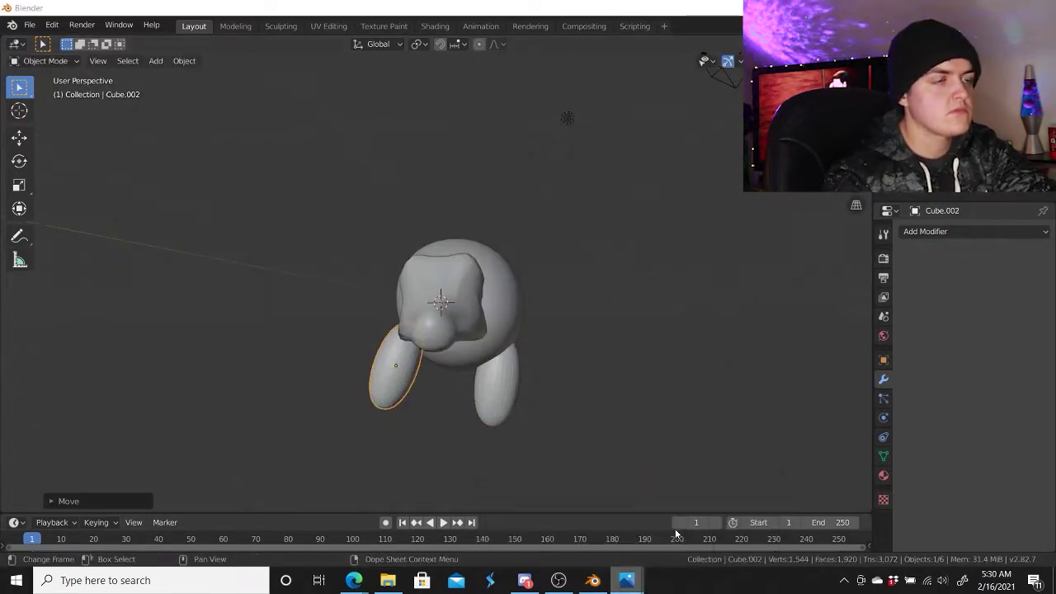
key("alt+Tab")
key("alt+Tab")
key("alt+Tab")
double_click(235, 177)
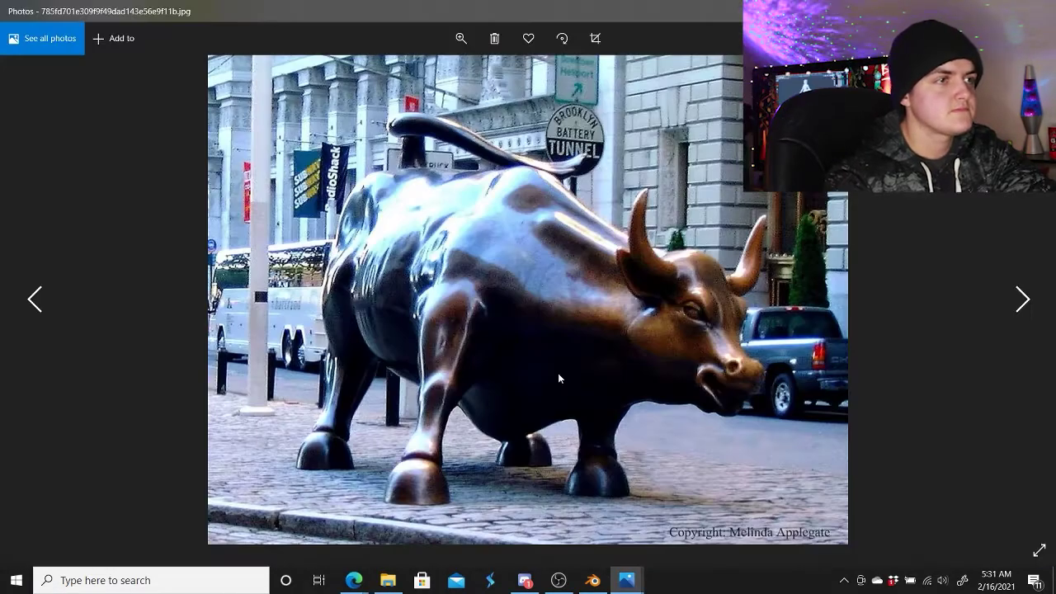
left_click(593, 580)
Duplicate the leg into four and position the copies under the body's front and rear
key("ctrl+z")
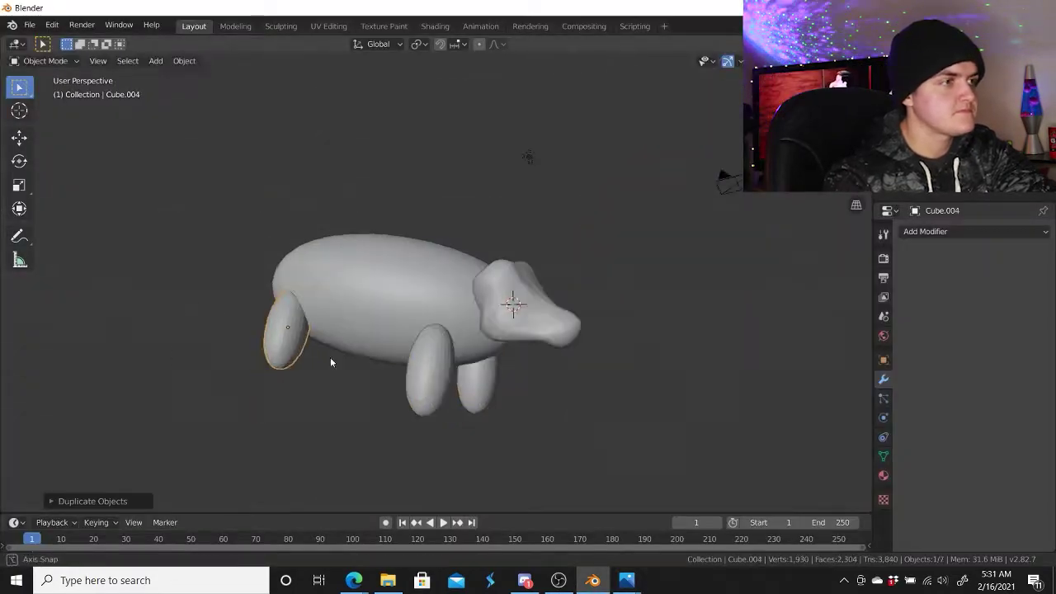
key("ctrl+shift+z")
key("ctrl+shift+z")
key("ctrl+z")
key("ctrl+shift+z")
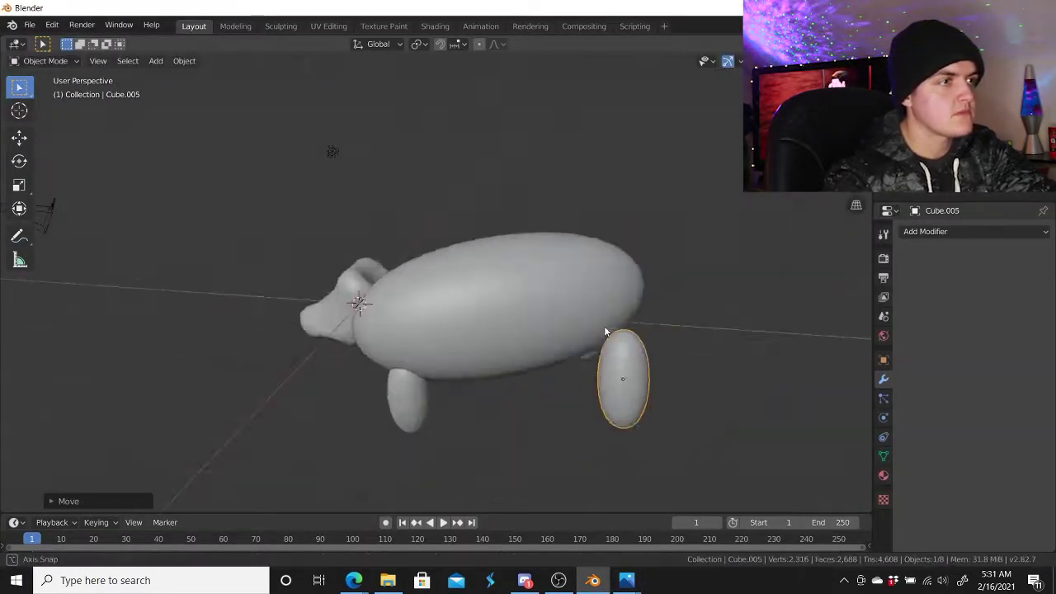
key("ctrl+z")
key("ctrl+shift+z")
key("ctrl+z")
key("ctrl+z")
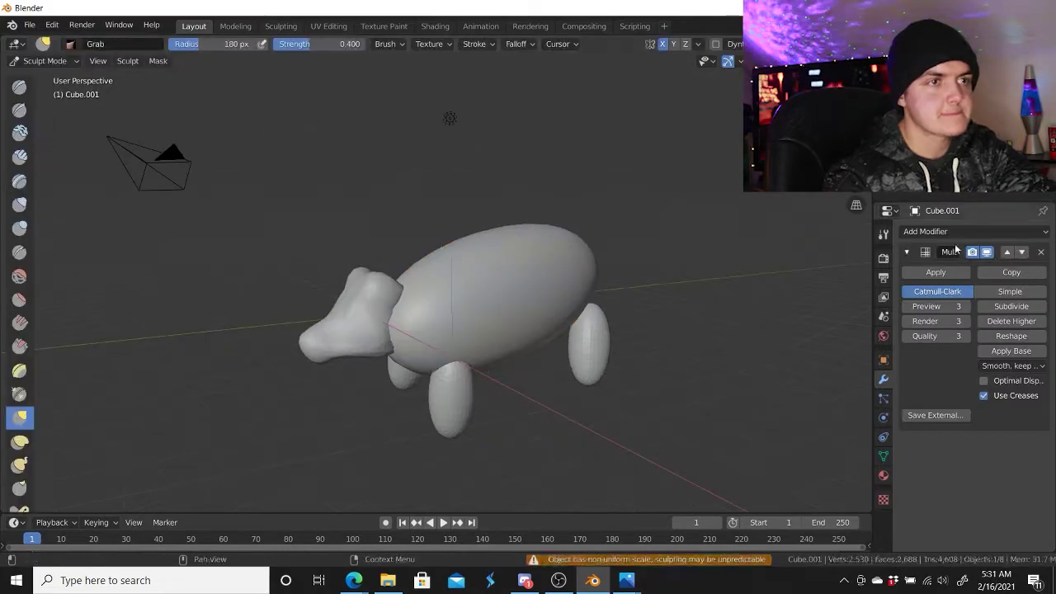
key("ctrl+shift+z")
Put the body into Sculpt Mode and inspect it from several angles against the bull photo
left_click(45, 60)
left_click(47, 106)
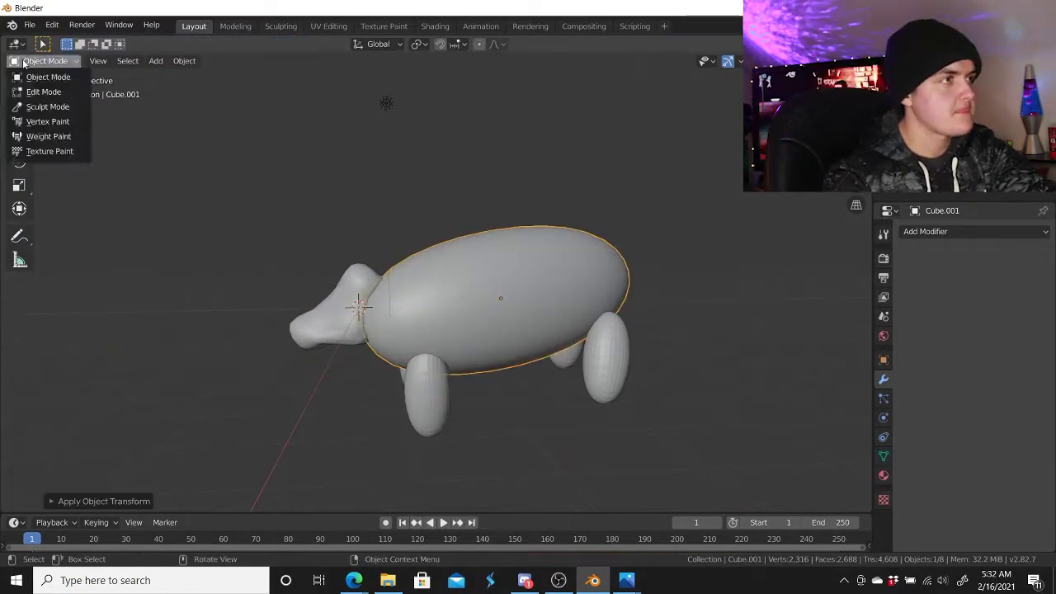
mouse_move(682, 338)
middle_mouse_down()
mouse_move(249, 267)
mouse_move(542, 318)
mouse_move(651, 309)
mouse_move(612, 408)
mouse_move(495, 371)
middle_mouse_up()
scroll(651, 308, "up", 3)
scroll(612, 408, "down", 5)
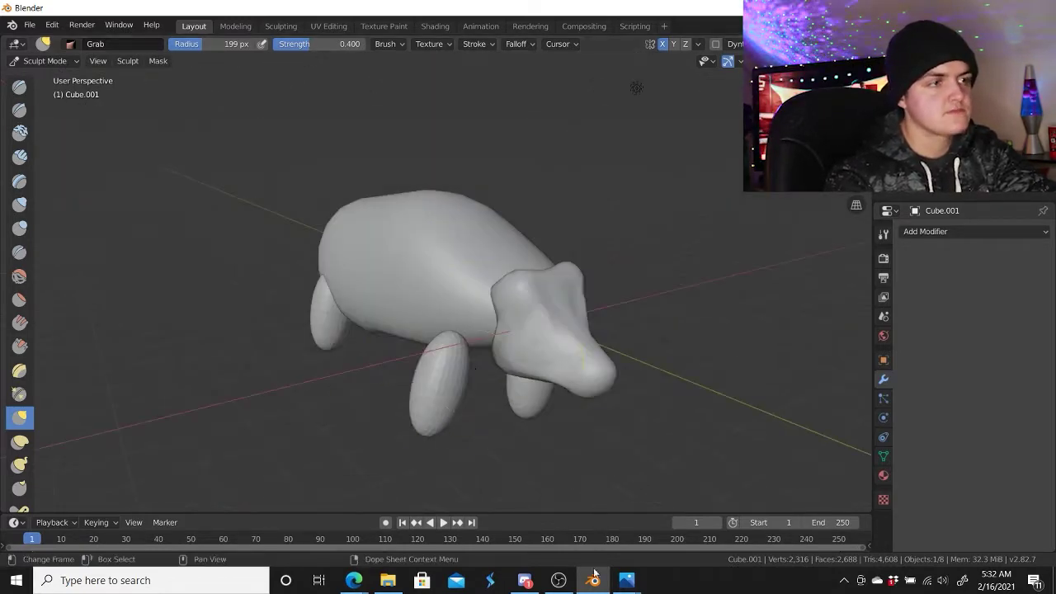
left_click(626, 580)
scroll(515, 239, "up", 5)
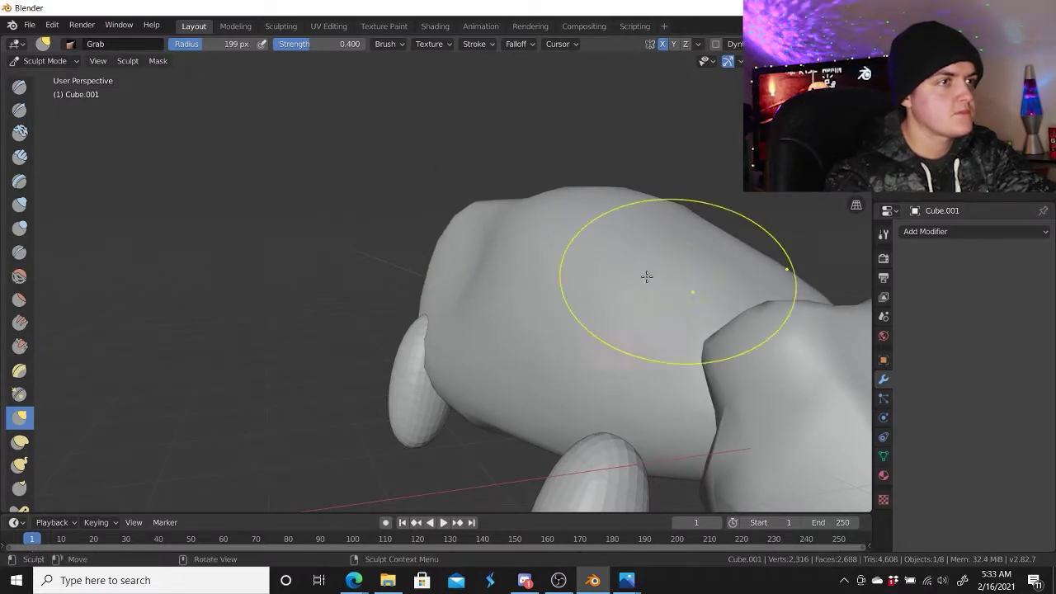
scroll(634, 342, "down", 5)
mouse_move(634, 342)
middle_mouse_down()
mouse_move(536, 269)
mouse_move(491, 283)
mouse_move(355, 454)
mouse_move(467, 229)
mouse_move(415, 301)
middle_mouse_up()
scroll(467, 229, "up", 5)
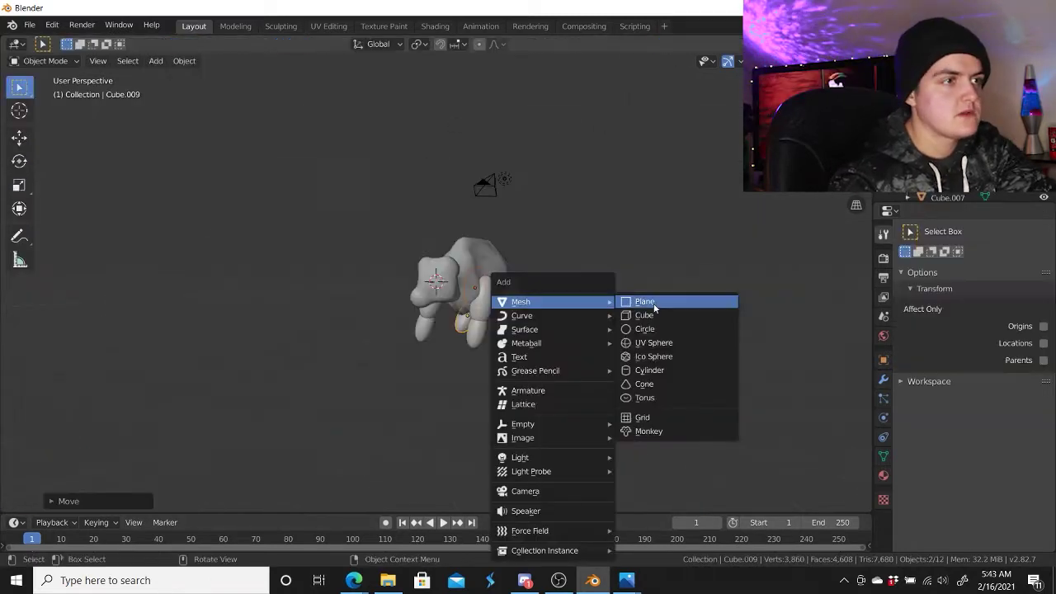
Add a flat plane and lower it just below the bull's feet
left_click(630, 301)
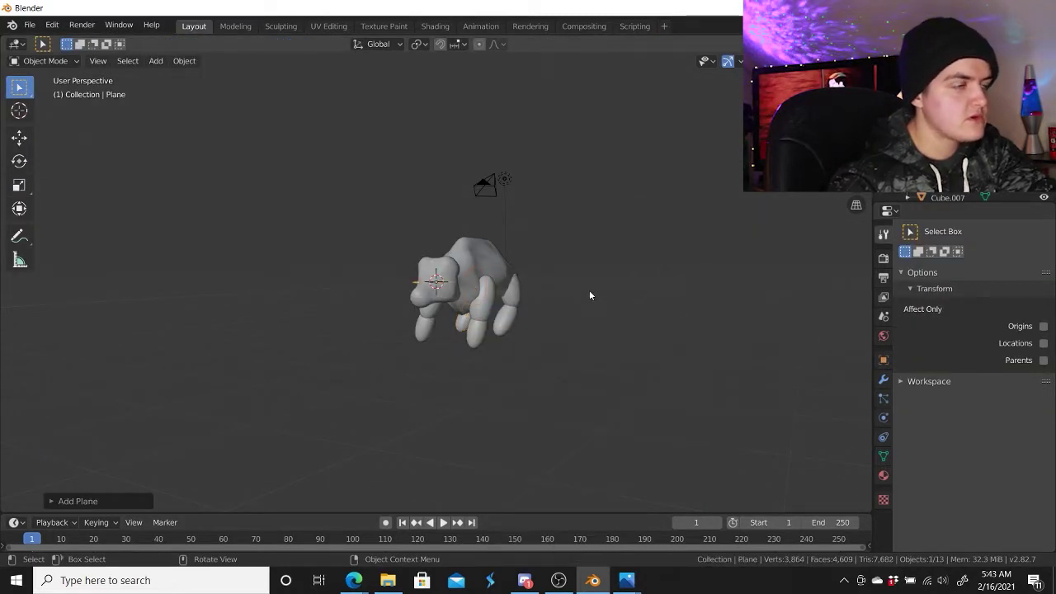
key("g")
key("z")
left_click(604, 362)
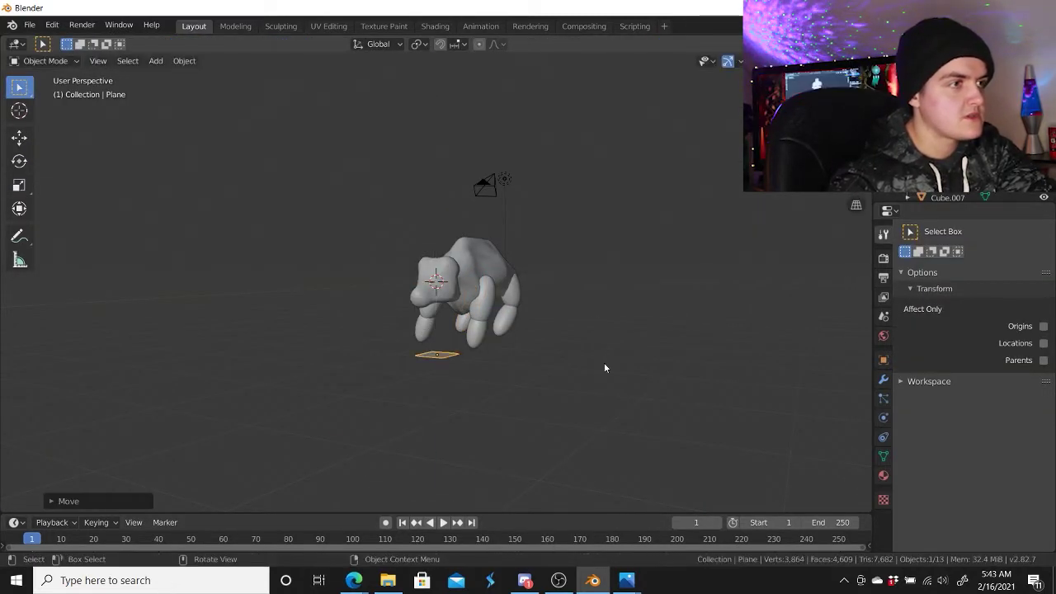
middle_click_drag(604, 362, 504, 379)
Scale the plane up twice into a wide floor
key("s")
left_click(86, 409)
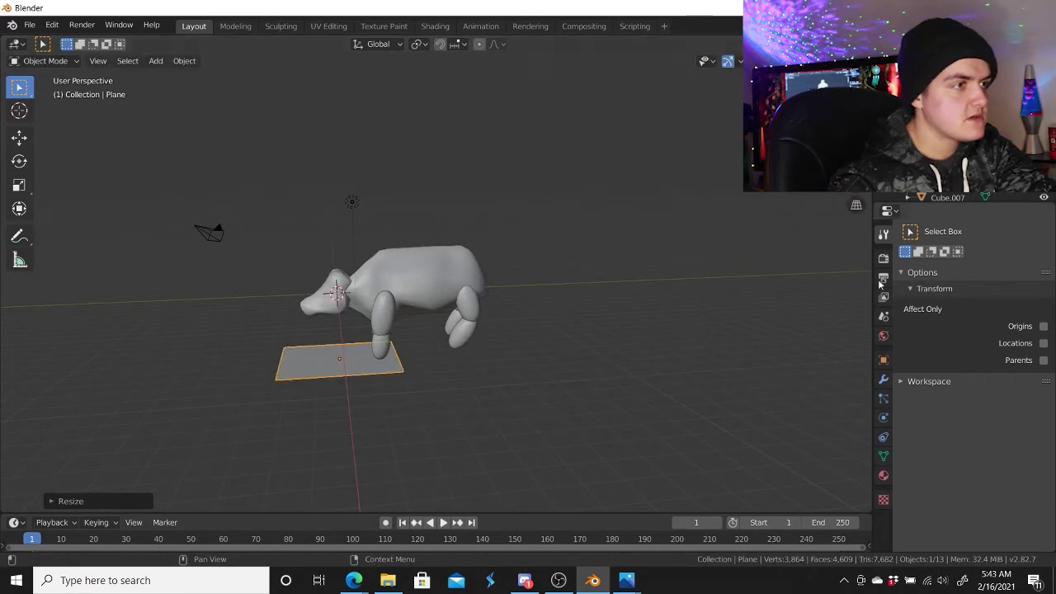
key("s")
left_click(413, 355)
mouse_move(413, 355)
middle_mouse_down()
mouse_move(456, 354)
mouse_move(376, 369)
middle_mouse_up()
scroll(456, 354, "down", 3)
scroll(454, 355, "up", 5)
scroll(396, 349, "down", 2)
Adjust the floor plane's height on Z, then shift it along X
key("g")
key("z")
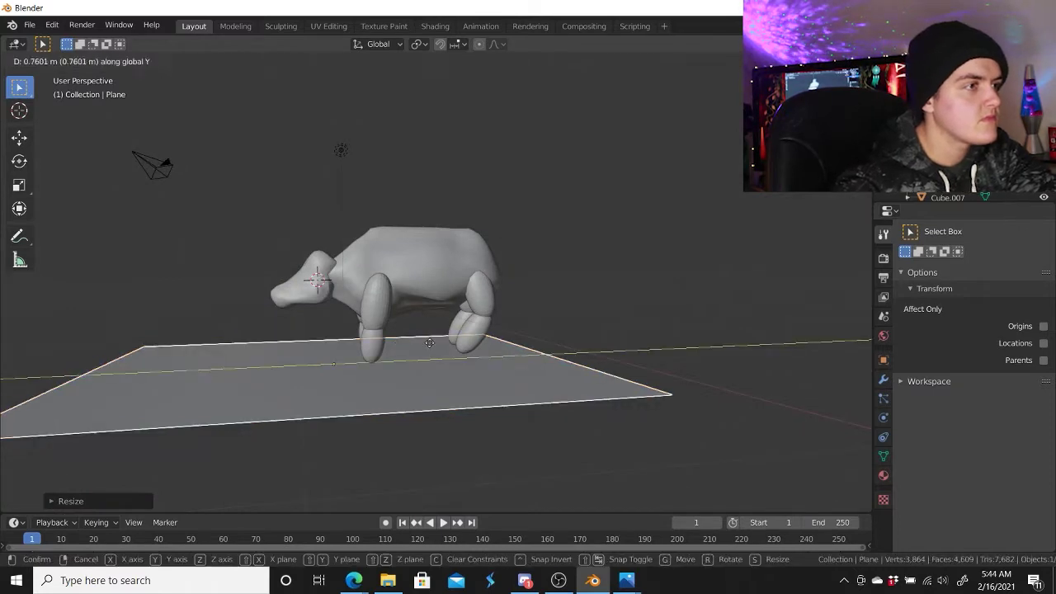
left_click(476, 348)
mouse_move(476, 347)
middle_mouse_down()
mouse_move(575, 344)
mouse_move(607, 357)
middle_mouse_up()
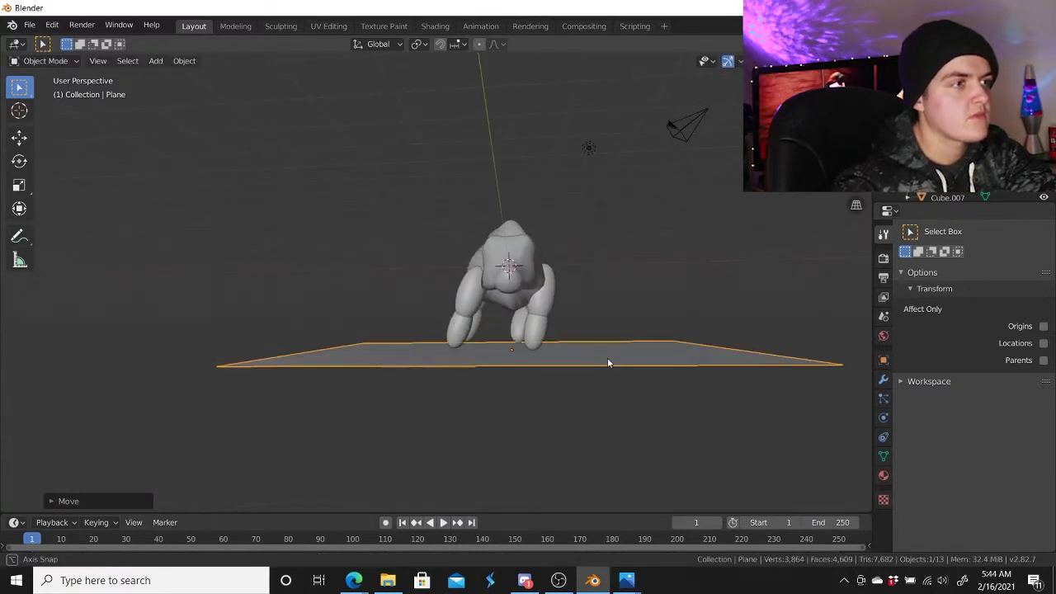
key("g")
key("x")
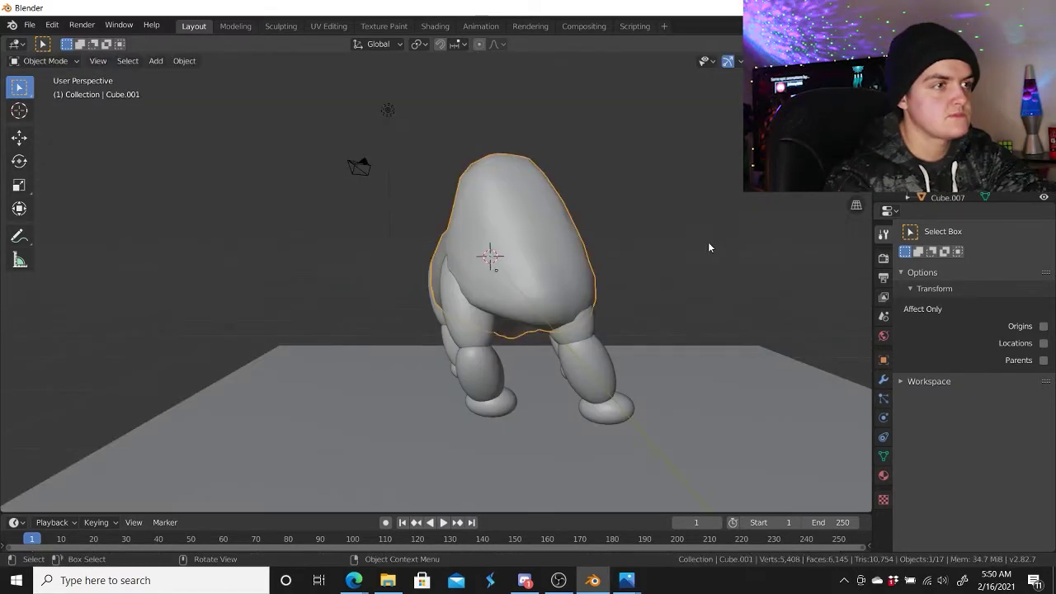
mouse_move(626, 580)
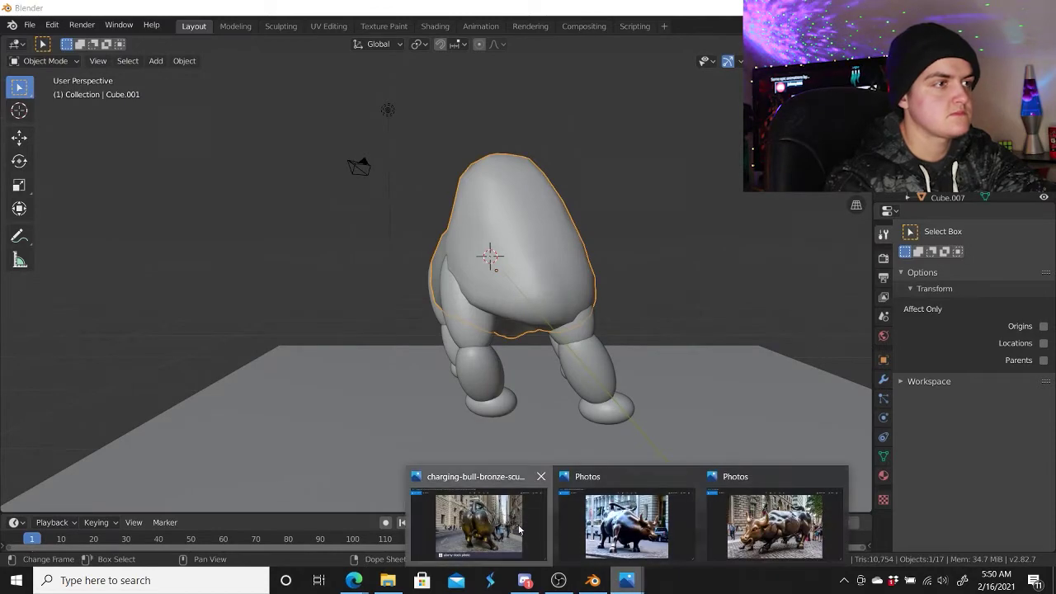
View the rear photo of the bronze bull's tail, then return to Blender
left_click(539, 508)
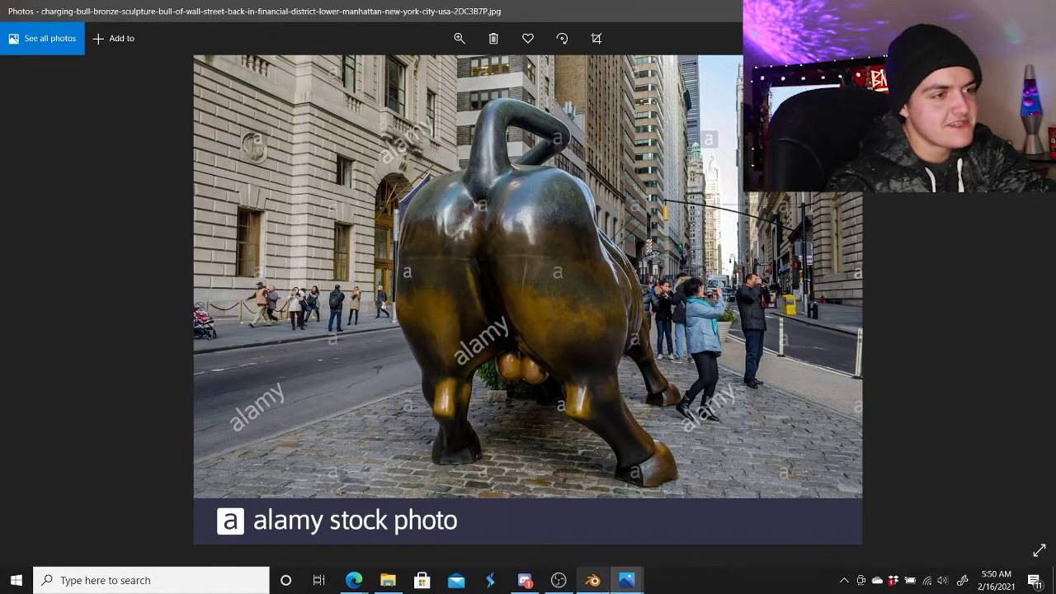
key("alt+Tab")
Pull the tail into a longer upward curve, undoing one overlong stroke, with the photo beside
middle_click_drag(573, 382, 600, 499)
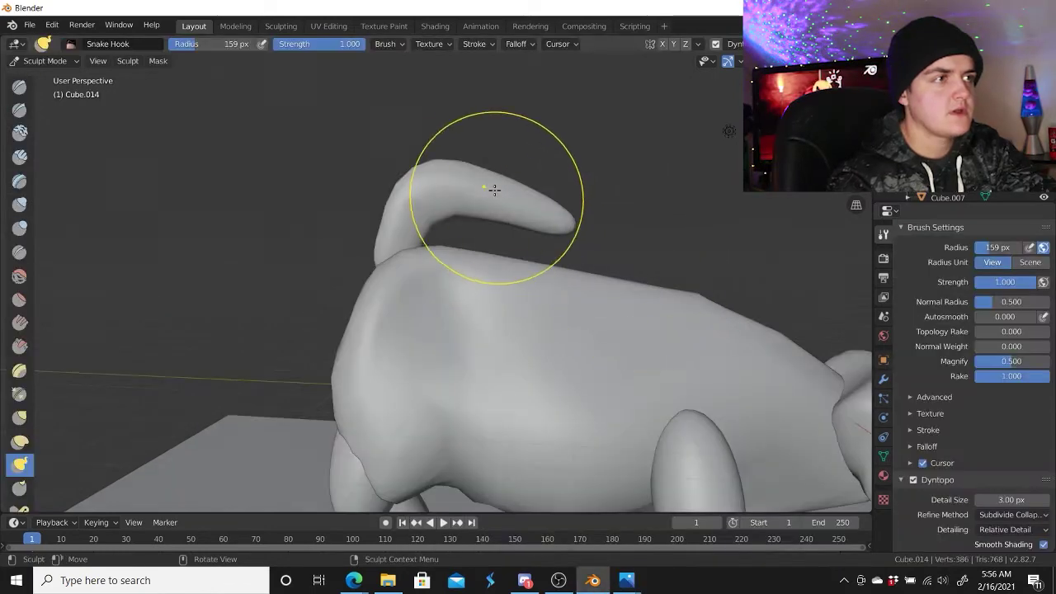
mouse_move(477, 170)
left_mouse_down()
mouse_move(564, 219)
mouse_move(613, 229)
mouse_move(613, 202)
left_mouse_up()
key("ctrl+z")
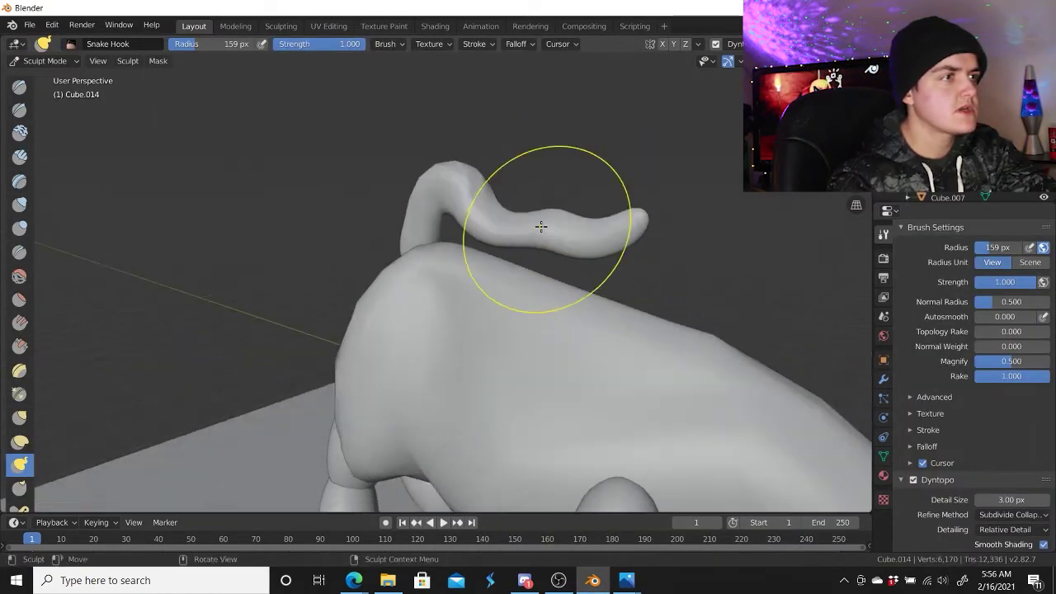
middle_click_drag(551, 231, 453, 129)
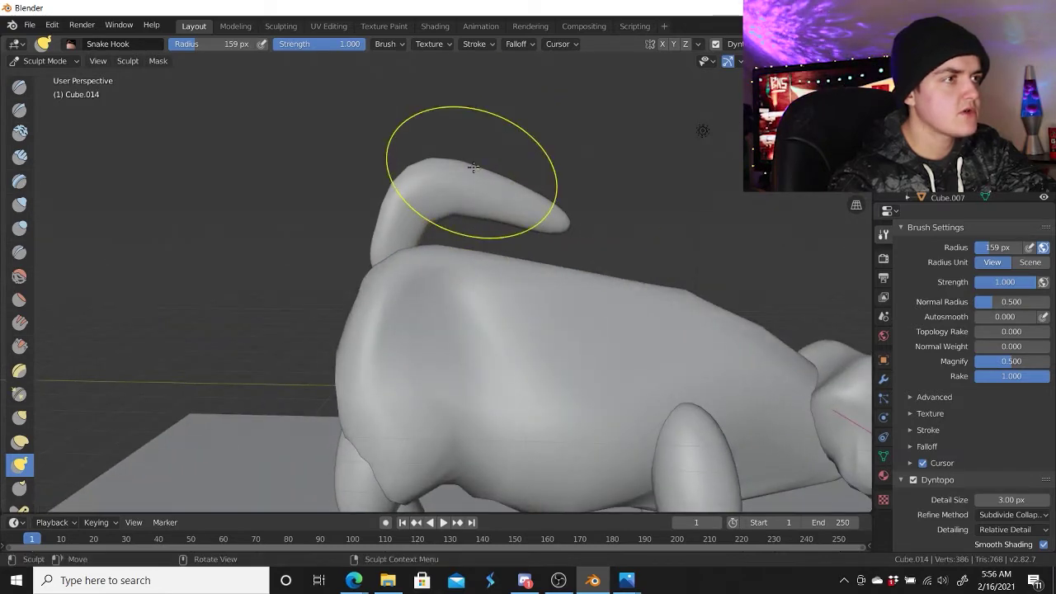
left_click_drag(474, 200, 565, 224)
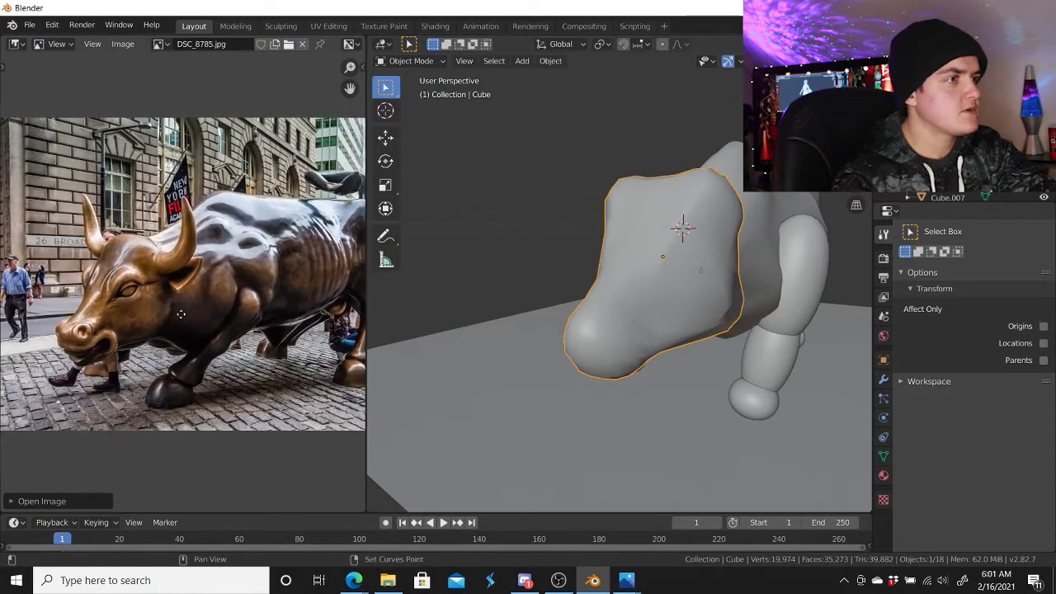
middle_click_drag(181, 313, 184, 310)
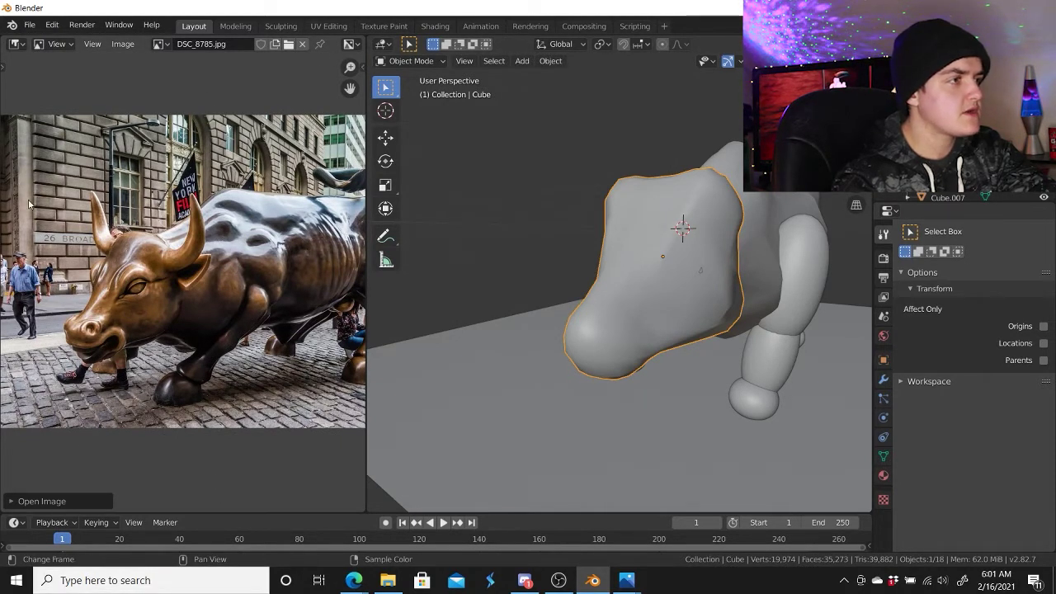
Keep the left panel as Image Editor, frame the bull photo, and orbit close to the head
left_click(22, 48)
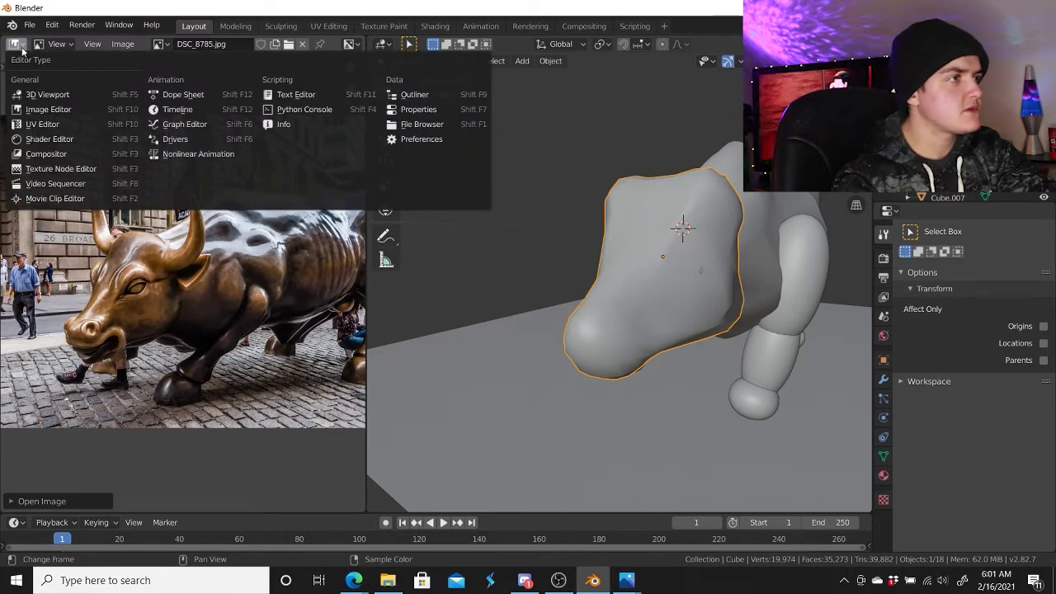
left_click(45, 113)
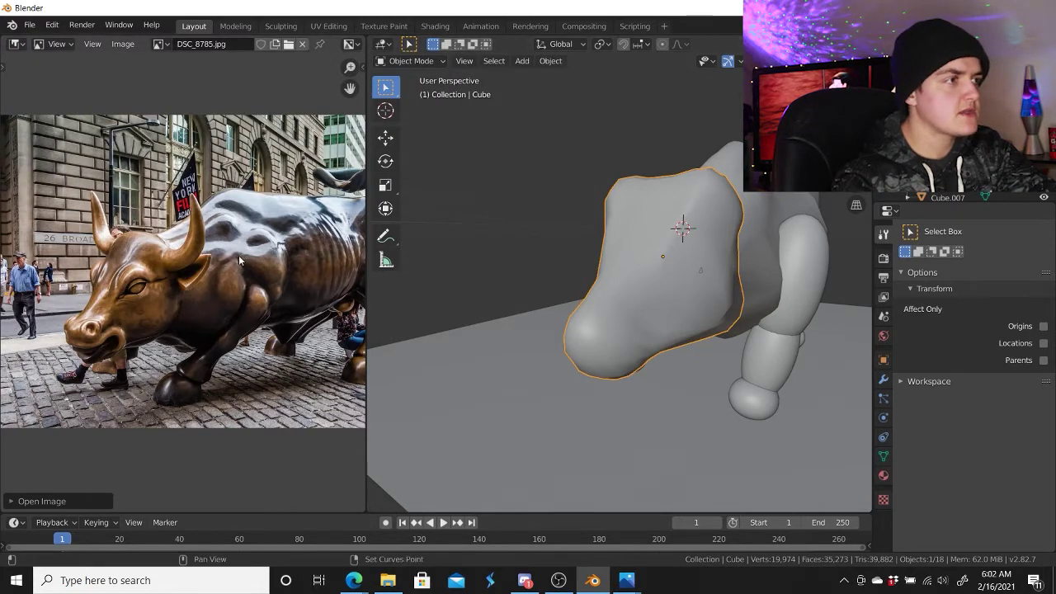
middle_click_drag(291, 299, 249, 293)
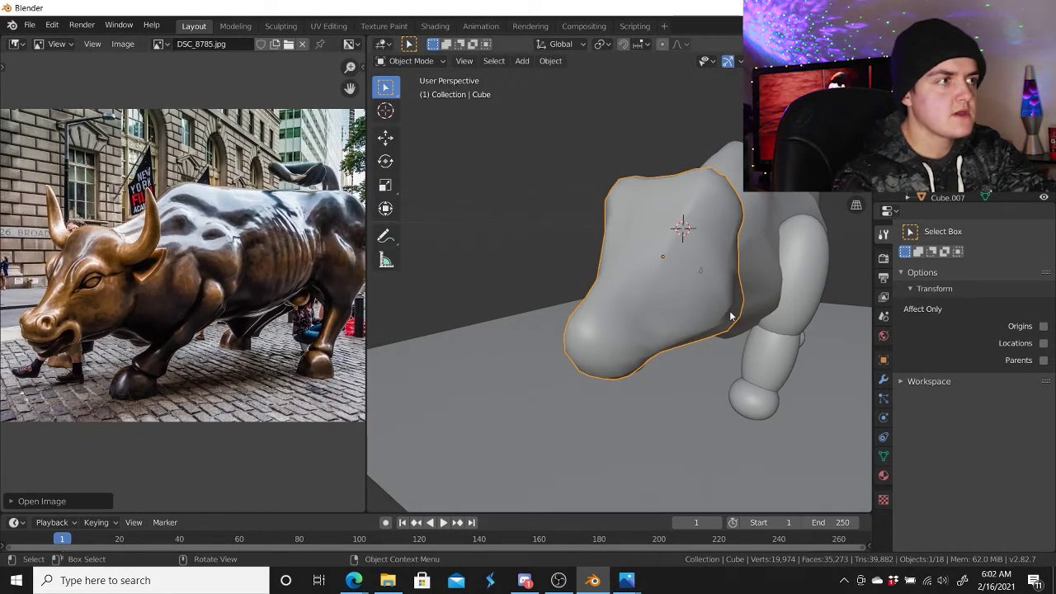
middle_click_drag(730, 316, 718, 308)
scroll(682, 308, "up", 2)
scroll(682, 309, "up", 3)
mouse_move(652, 322)
middle_mouse_down()
mouse_move(685, 335)
mouse_move(700, 305)
middle_mouse_up()
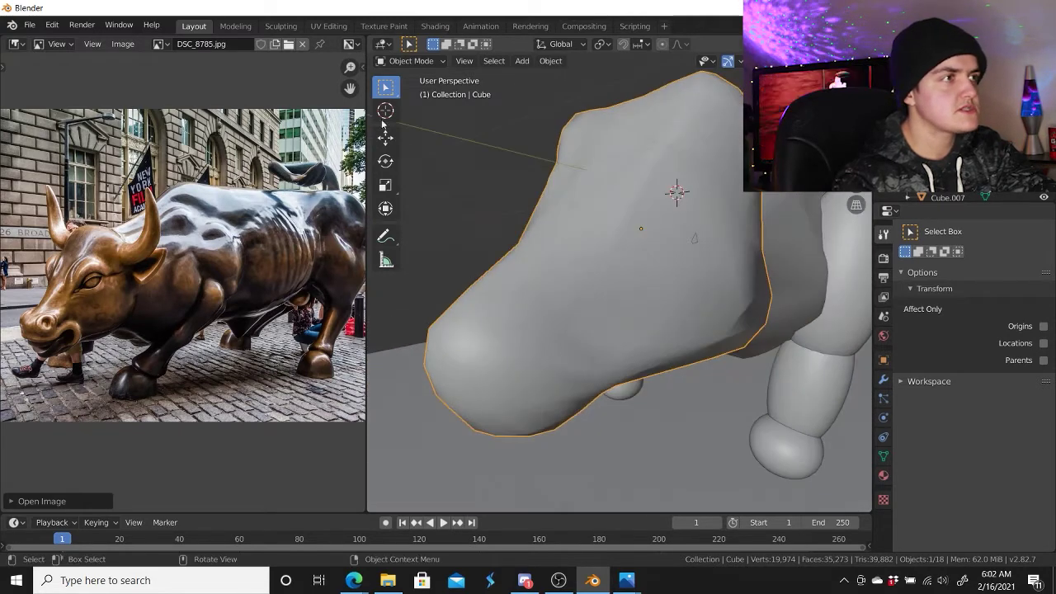
left_click(410, 62)
Switch the head to Sculpt Mode and enable dynamic topology
left_click(410, 114)
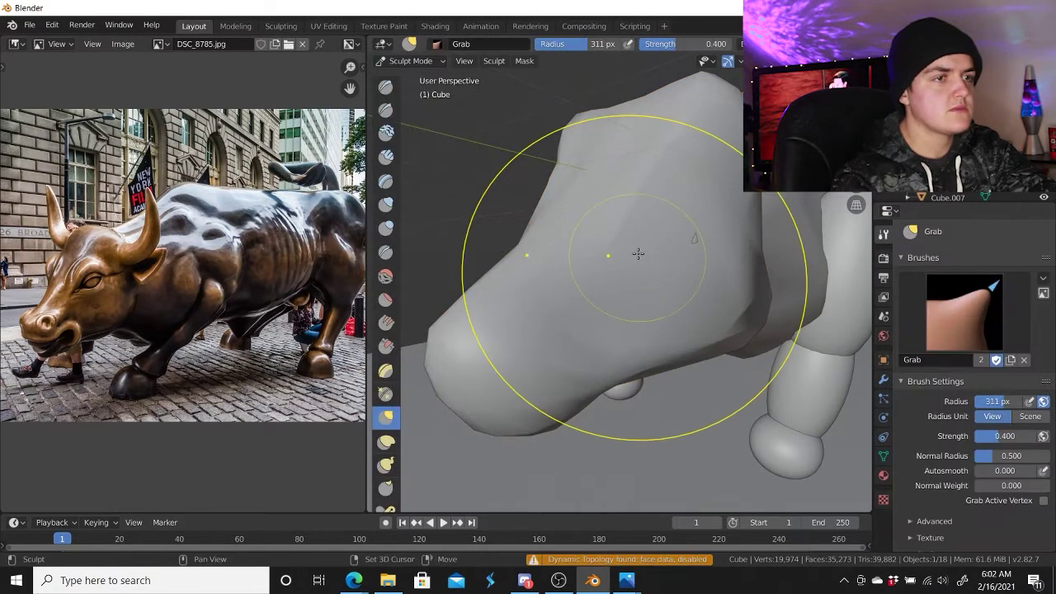
middle_click_drag(637, 253, 641, 272)
scroll(896, 323, "down", 2)
scroll(911, 365, "down", 2)
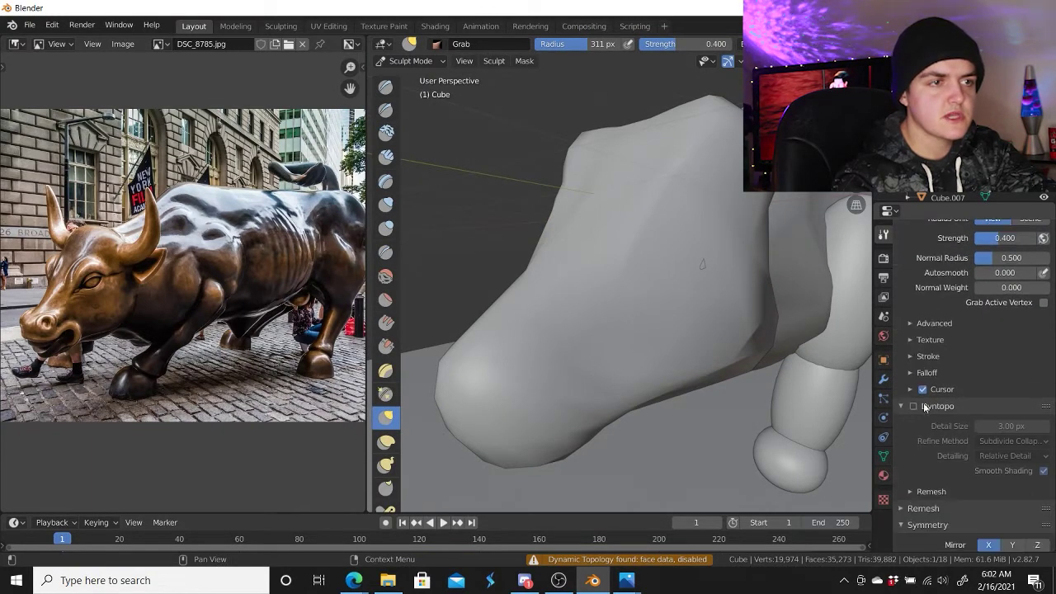
left_click(913, 405)
left_click(918, 406)
scroll(932, 437, "down", 2)
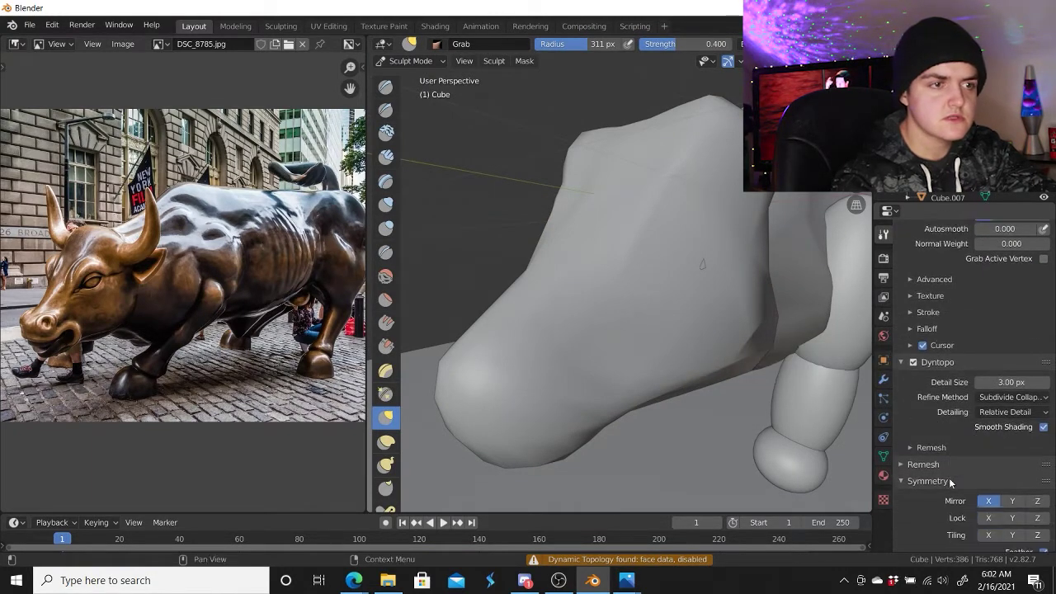
scroll(951, 472, "down", 1)
scroll(904, 360, "down", 3)
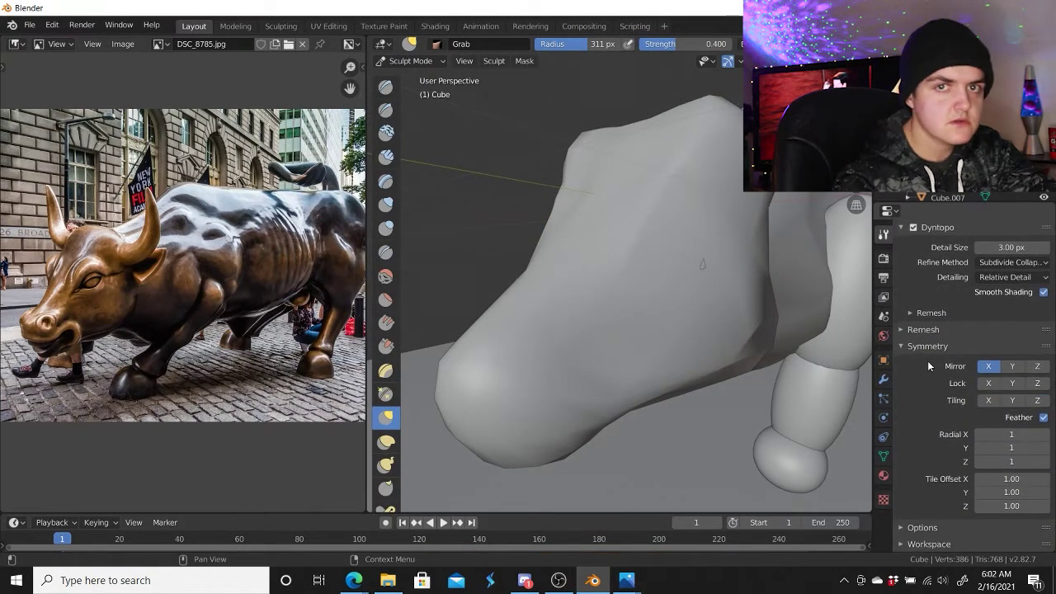
scroll(928, 361, "up", 3)
middle_click_drag(767, 322, 692, 306)
scroll(692, 306, "up", 3)
middle_click_drag(759, 266, 641, 229)
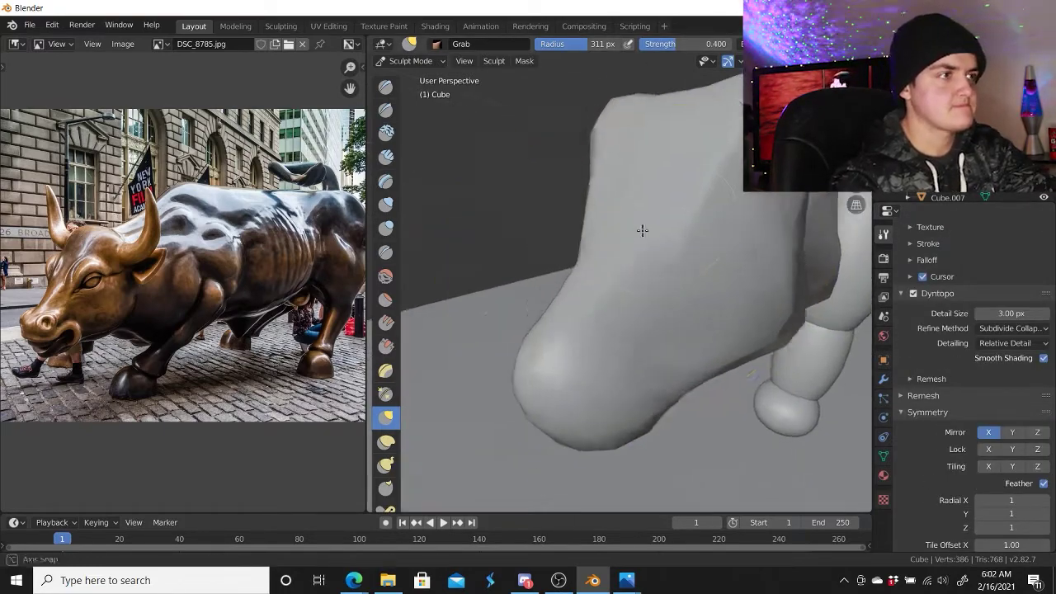
Sculpt face ridges, cheek wrinkles and head ridges with Clay Strips at 25–40 px
left_click(386, 157)
mouse_move(525, 276)
left_mouse_down()
mouse_move(701, 189)
mouse_move(644, 229)
mouse_move(641, 220)
mouse_move(621, 274)
mouse_move(574, 317)
left_mouse_up()
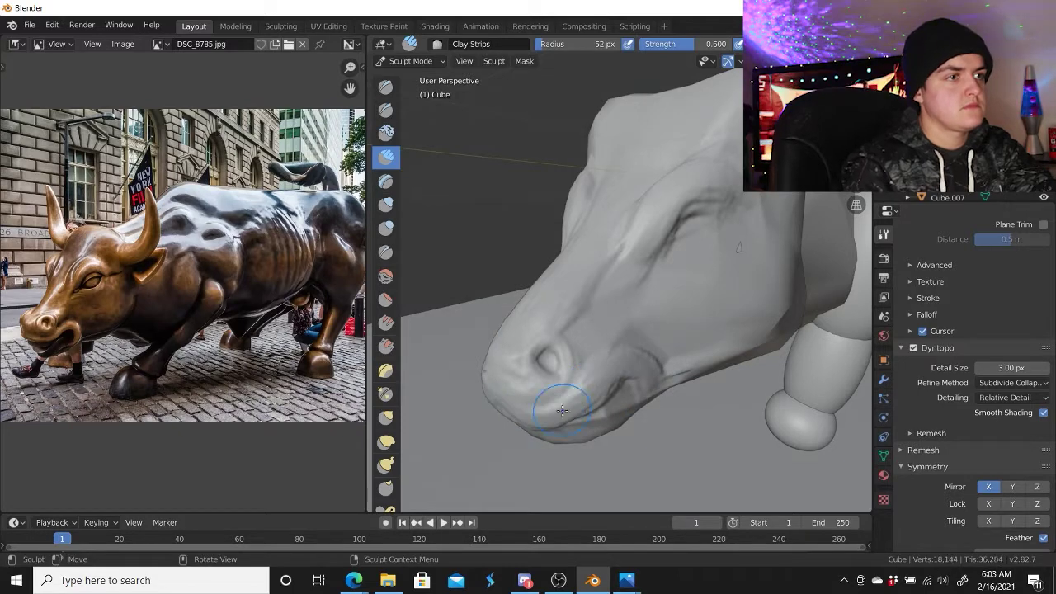
left_click(682, 241)
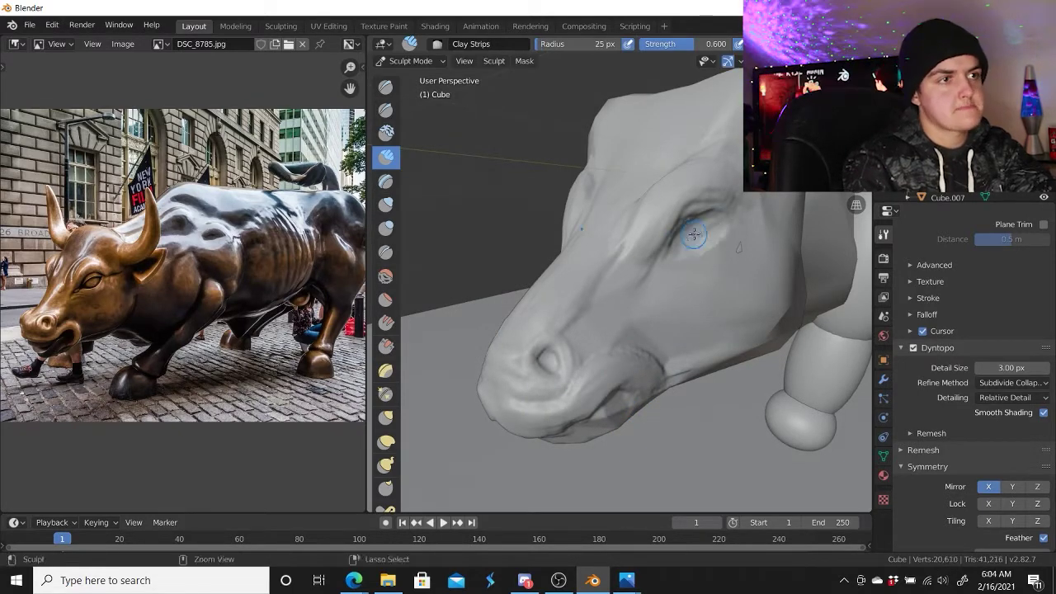
key("f")
left_click(696, 291)
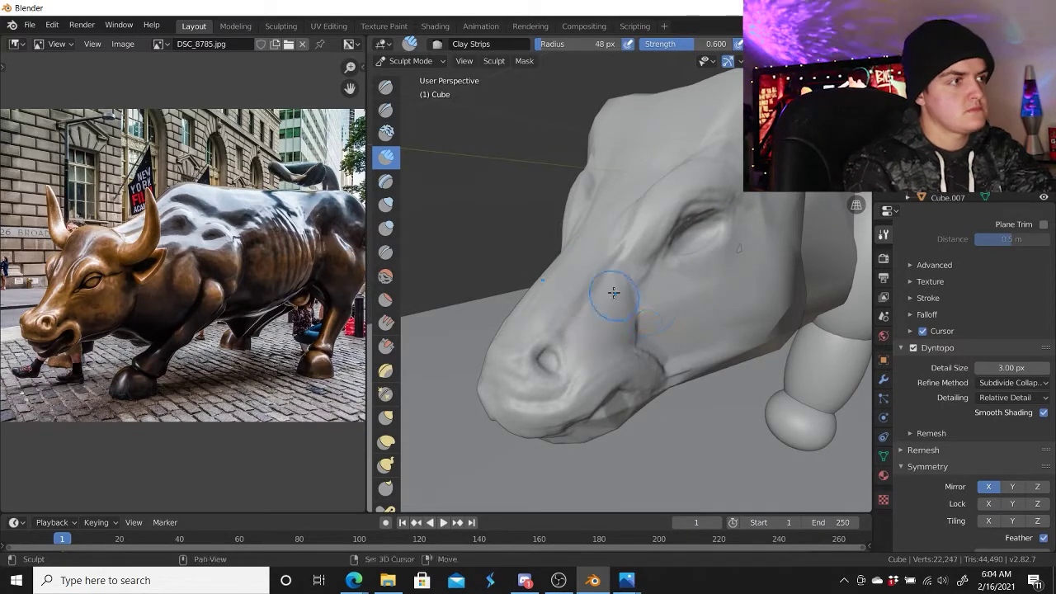
left_click_drag(613, 292, 682, 359)
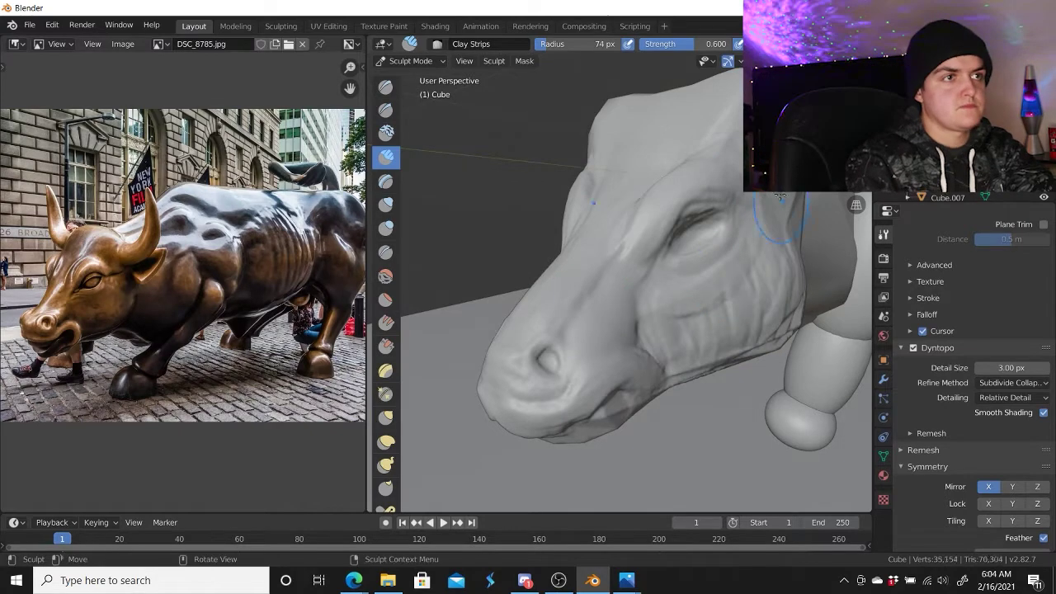
left_click_drag(681, 125, 664, 87)
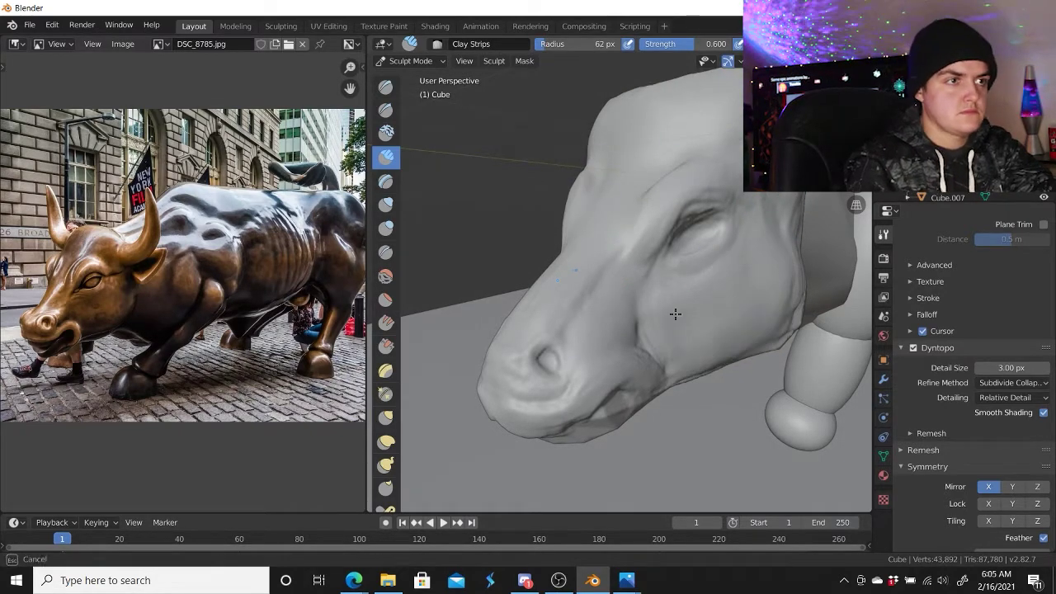
Reshape the top of the head with the Grab brush from a front view
mouse_move(674, 314)
middle_mouse_down()
mouse_move(677, 405)
mouse_move(602, 174)
middle_mouse_up()
key("g")
left_click_drag(602, 169, 660, 146)
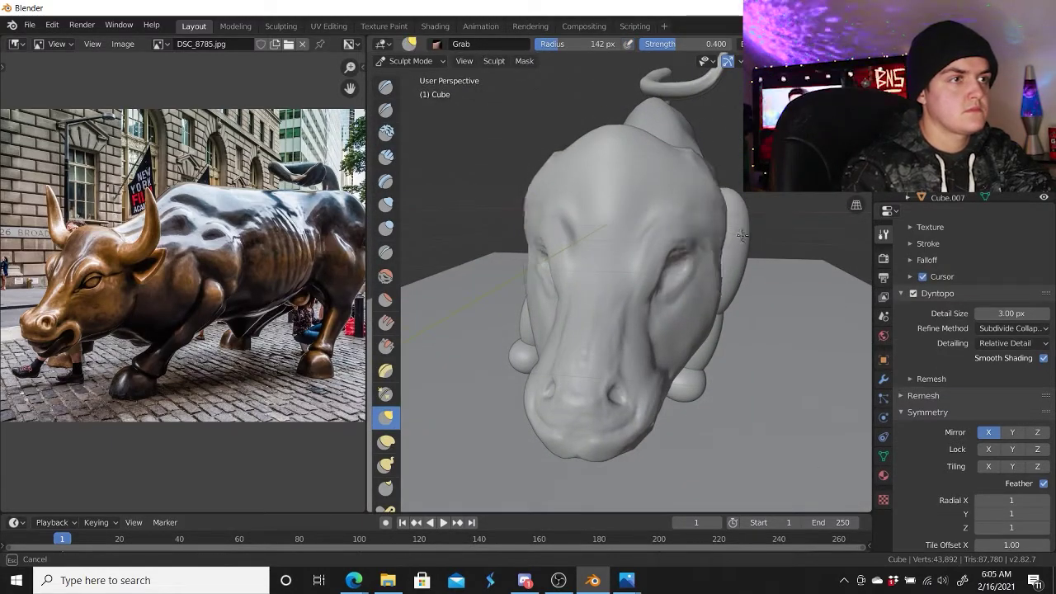
Orbit in toward the bull's eye and enlarge the sculpt brush to 317 px
scroll(707, 189, "up", 3)
scroll(722, 190, "down", 5)
middle_click_drag(722, 191, 660, 236)
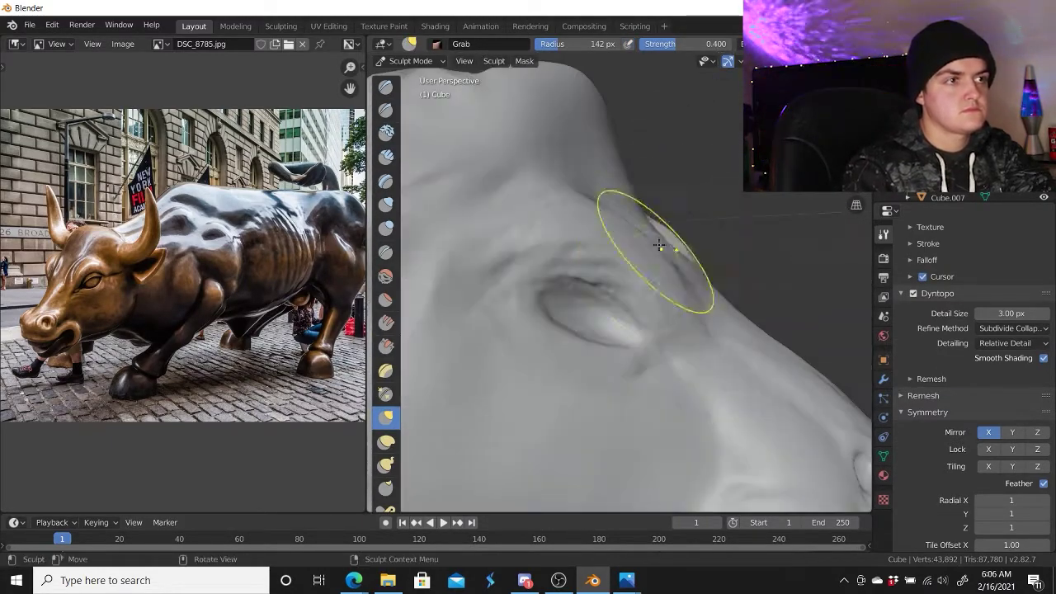
key("f")
left_click(735, 252)
scroll(671, 169, "down", 4)
middle_click_drag(671, 169, 674, 159)
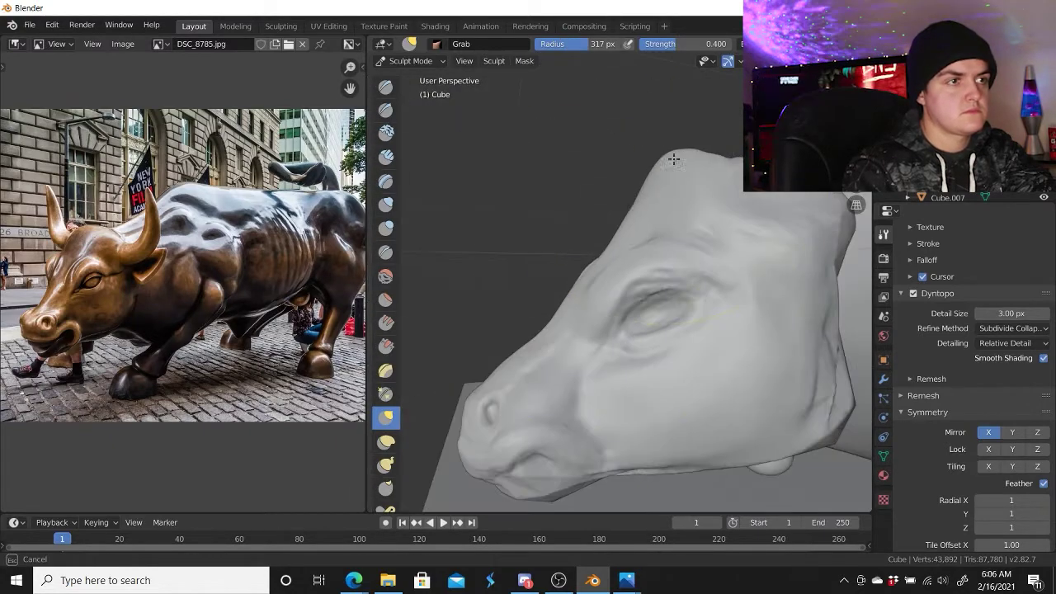
Orbit below the head and round to a front view of the nose
middle_click_drag(735, 176, 554, 201)
scroll(585, 330, "down", 4)
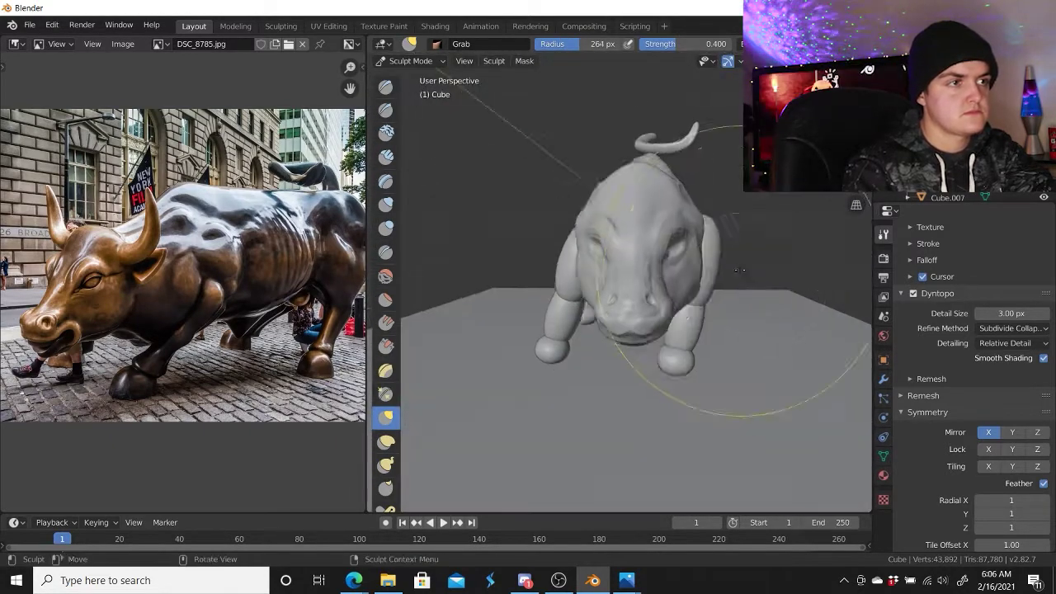
scroll(578, 281, "up", 5)
scroll(578, 281, "down", 4)
scroll(500, 311, "up", 3)
mouse_move(500, 311)
middle_mouse_down()
mouse_move(649, 267)
mouse_move(591, 275)
middle_mouse_up()
Sculpt the nose, nostrils and chin area of the bull's head into shape
mouse_move(590, 276)
left_mouse_down()
mouse_move(547, 359)
mouse_move(624, 294)
left_mouse_up()
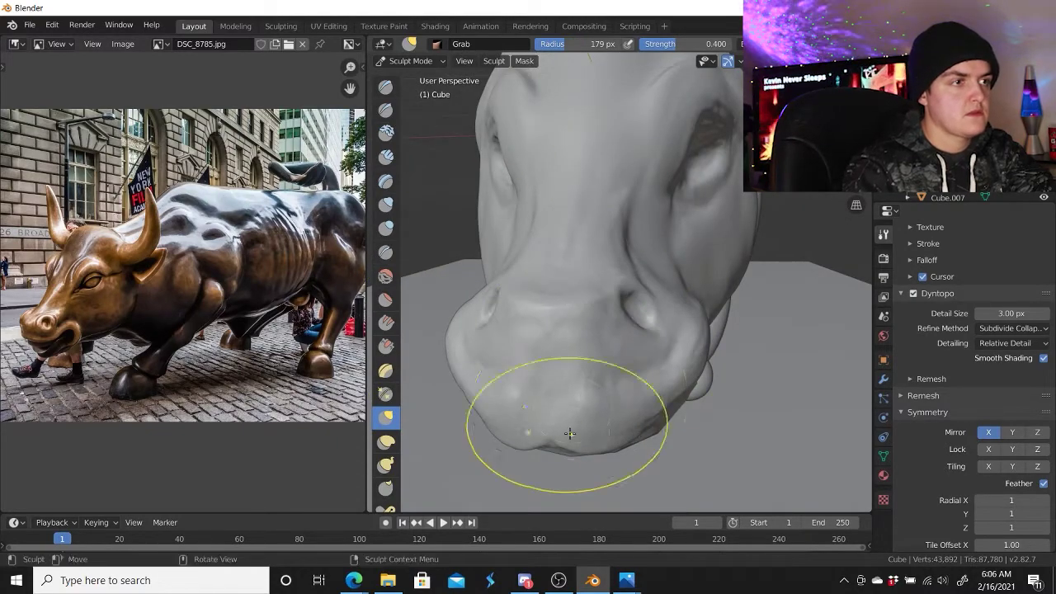
left_click_drag(569, 433, 569, 450)
mouse_move(569, 450)
middle_mouse_down()
mouse_move(597, 437)
mouse_move(501, 399)
middle_mouse_up()
scroll(501, 399, "up", 2)
middle_click_drag(610, 370, 616, 223)
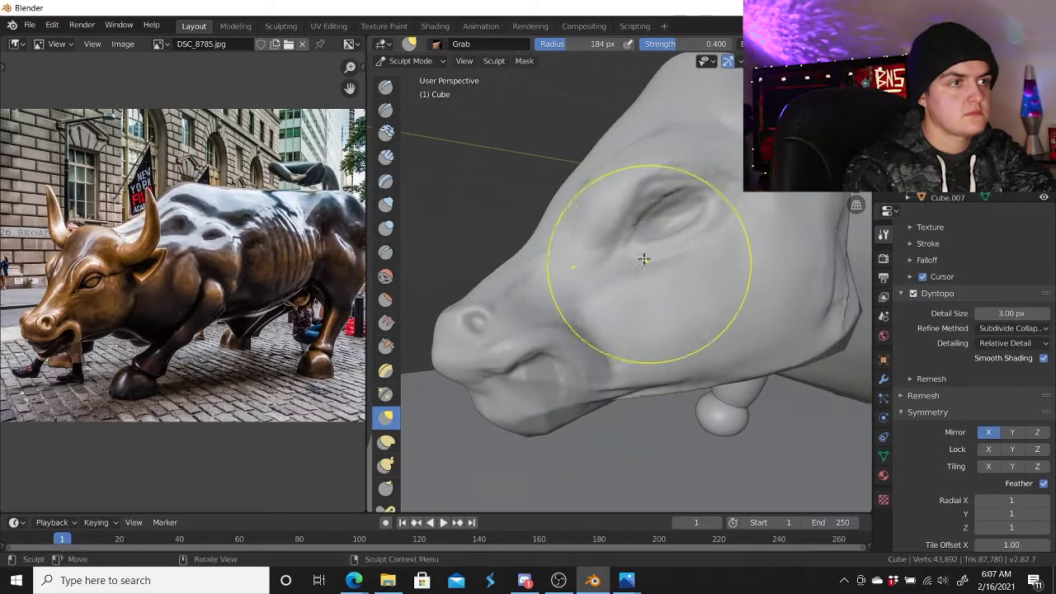
middle_click_drag(693, 216, 660, 146)
scroll(702, 106, "down", 2)
Orbit around the whole sculpt to the snout and switch to the Crease brush
middle_click_drag(702, 107, 665, 260)
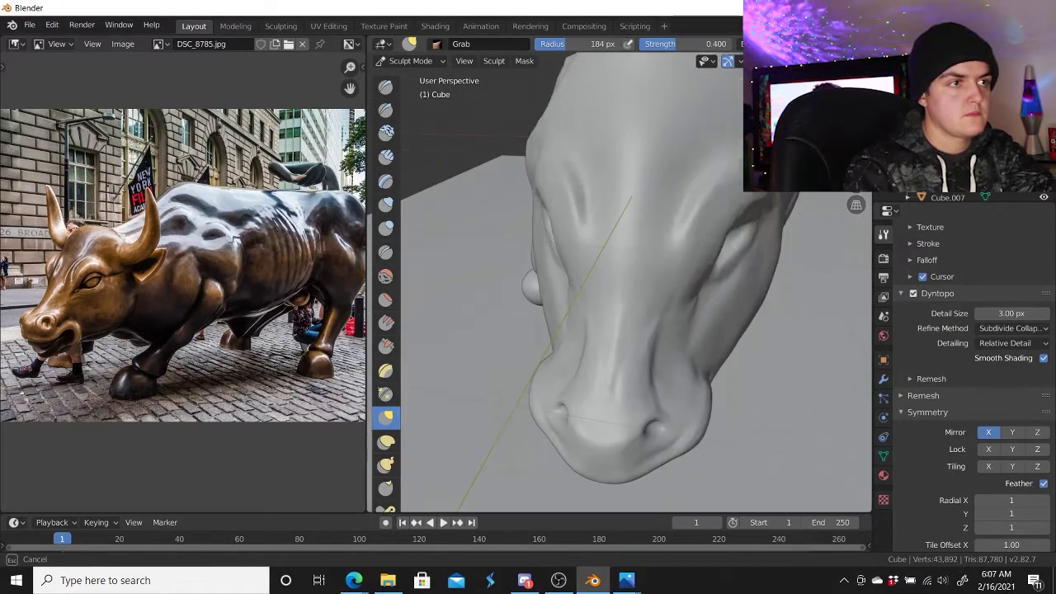
scroll(666, 261, "down", 4)
scroll(666, 261, "up", 4)
scroll(606, 346, "up", 2)
scroll(605, 347, "up", 2)
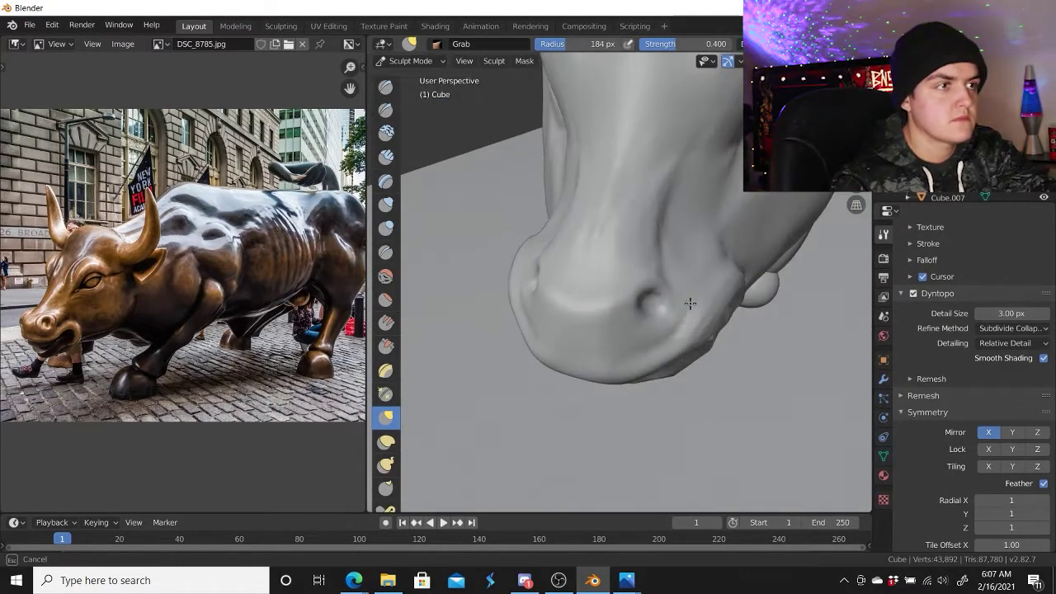
mouse_move(606, 347)
middle_mouse_down()
mouse_move(714, 329)
mouse_move(549, 401)
mouse_move(523, 278)
middle_mouse_up()
scroll(523, 278, "down", 3)
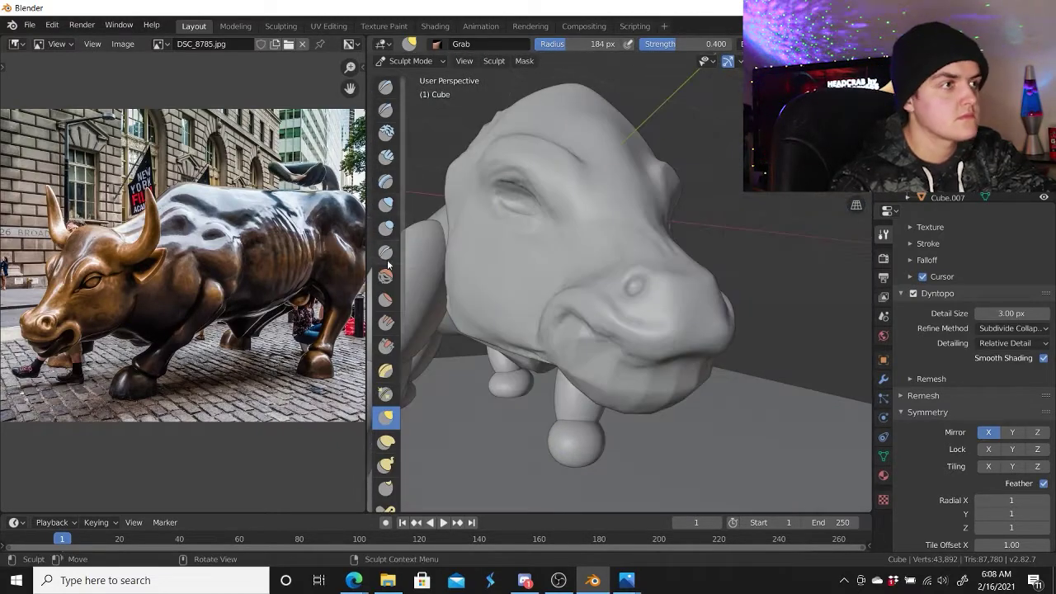
key("shift+c")
Replace DSC_8785.jpg in the Image Editor with image.jpg, a close-up of the bull's face
mouse_move(388, 580)
left_click(503, 533)
left_click_drag(985, 474, 175, 361)
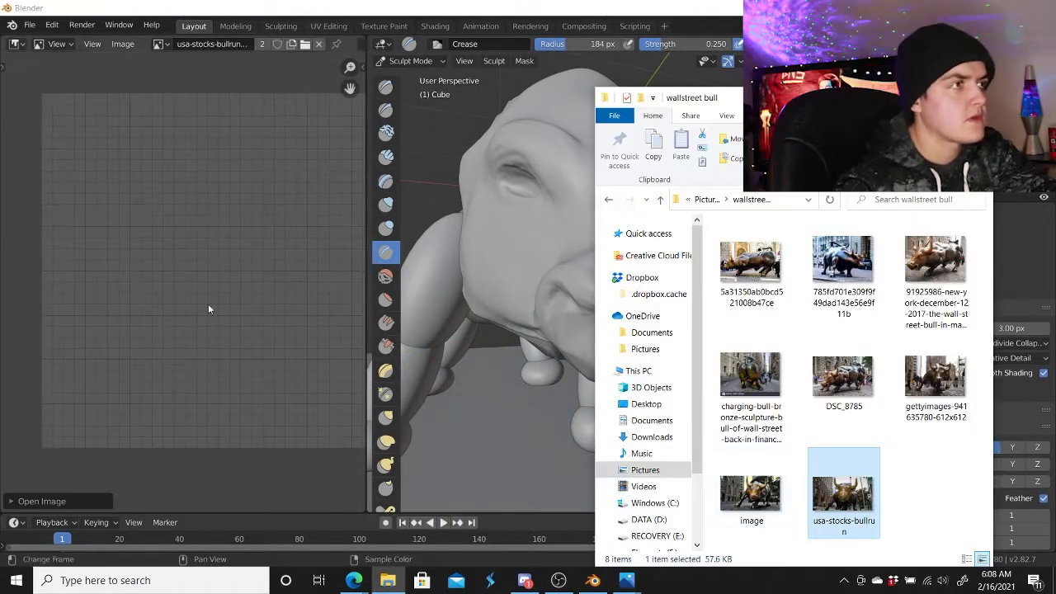
left_click(159, 44)
left_click(186, 66)
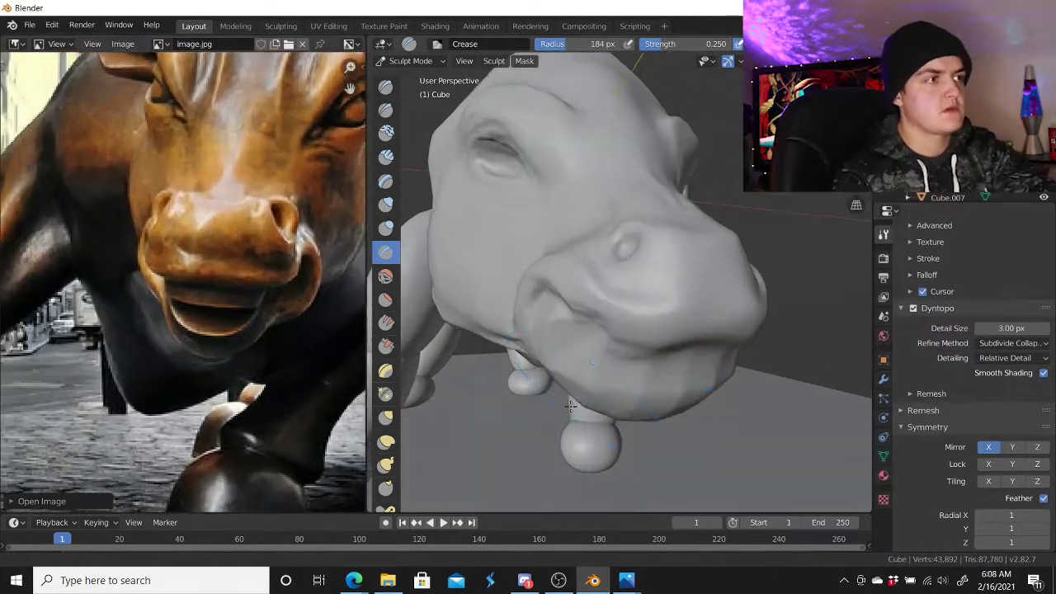
Shape the lower snout and carve a lower-lip crease with a smaller Crease brush
left_click_drag(510, 380, 577, 339)
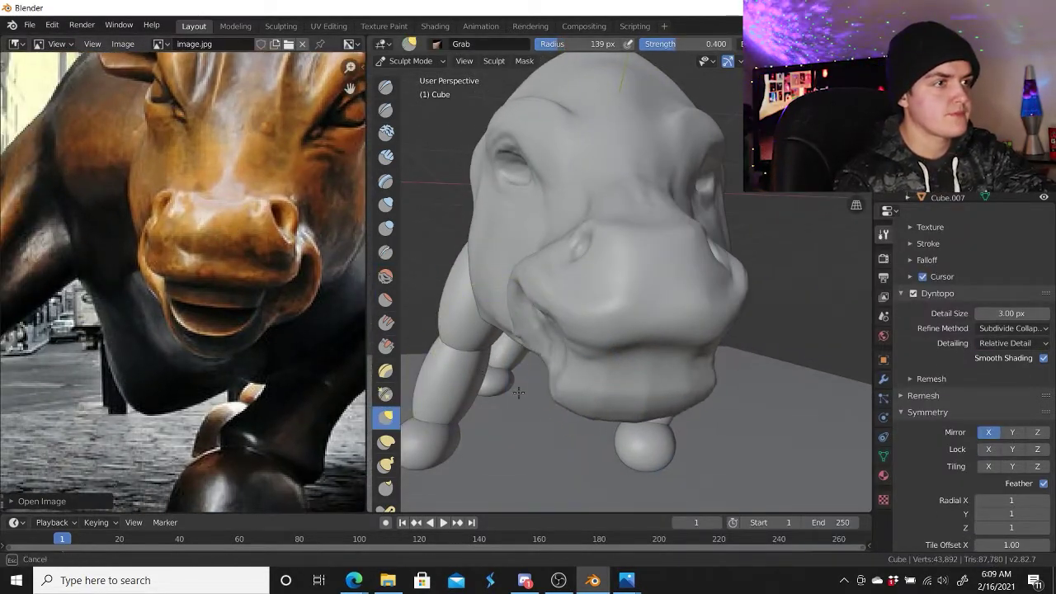
key("shift+c")
mouse_move(566, 366)
middle_mouse_down()
mouse_move(594, 360)
mouse_move(569, 323)
middle_mouse_up()
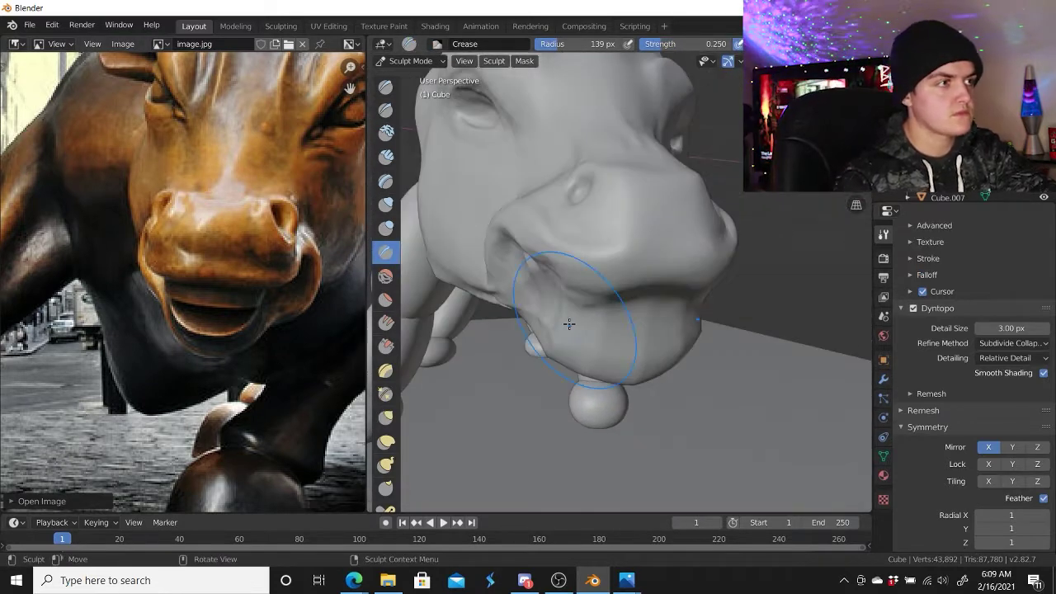
key("f")
left_click(514, 285)
mouse_move(571, 321)
left_mouse_down()
mouse_move(643, 330)
mouse_move(569, 317)
mouse_move(629, 325)
left_mouse_up()
Deepen the mouth-line crease and build clay strips along the upper lip
key("c")
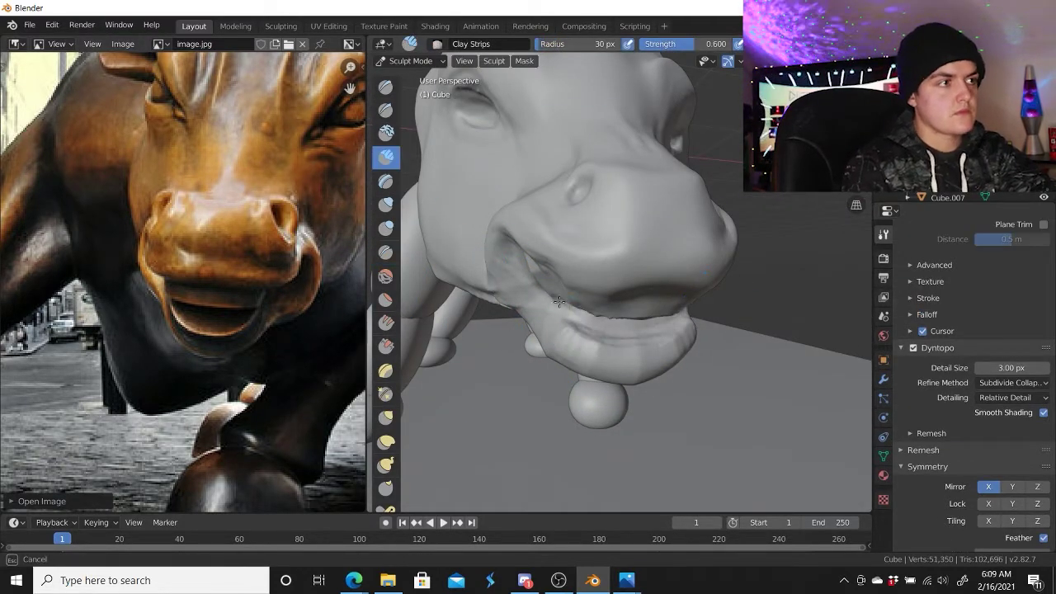
mouse_move(566, 308)
middle_mouse_down()
mouse_move(676, 405)
mouse_move(624, 278)
middle_mouse_up()
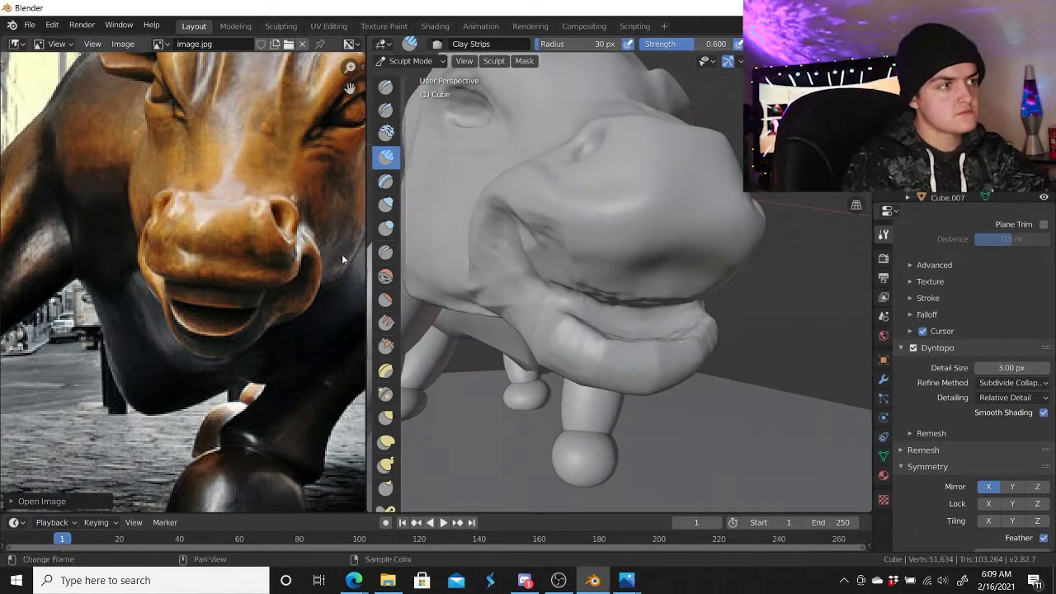
key("shift+c")
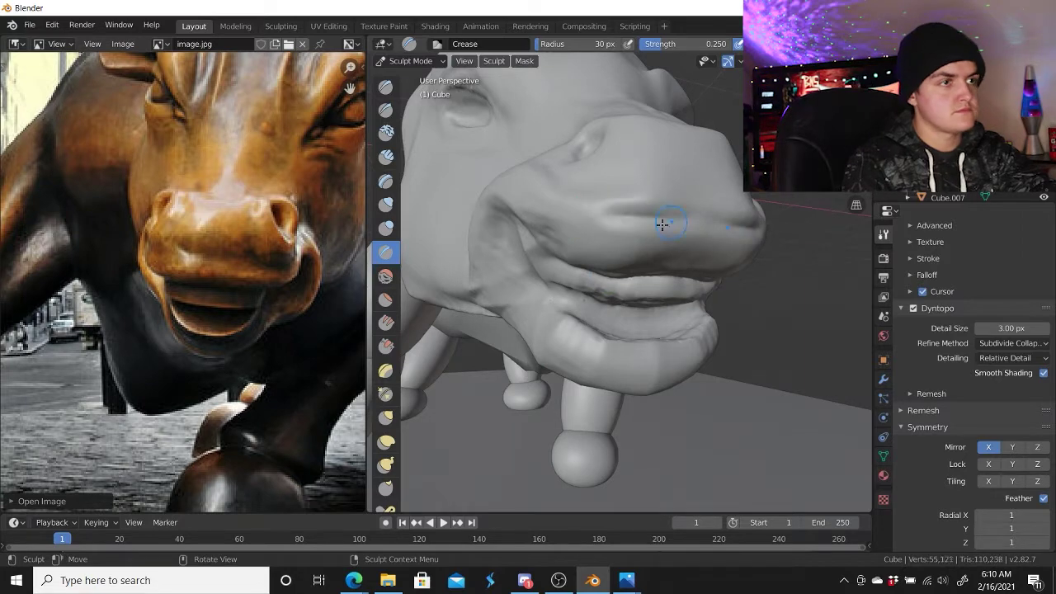
key("c")
left_click_drag(578, 265, 636, 264)
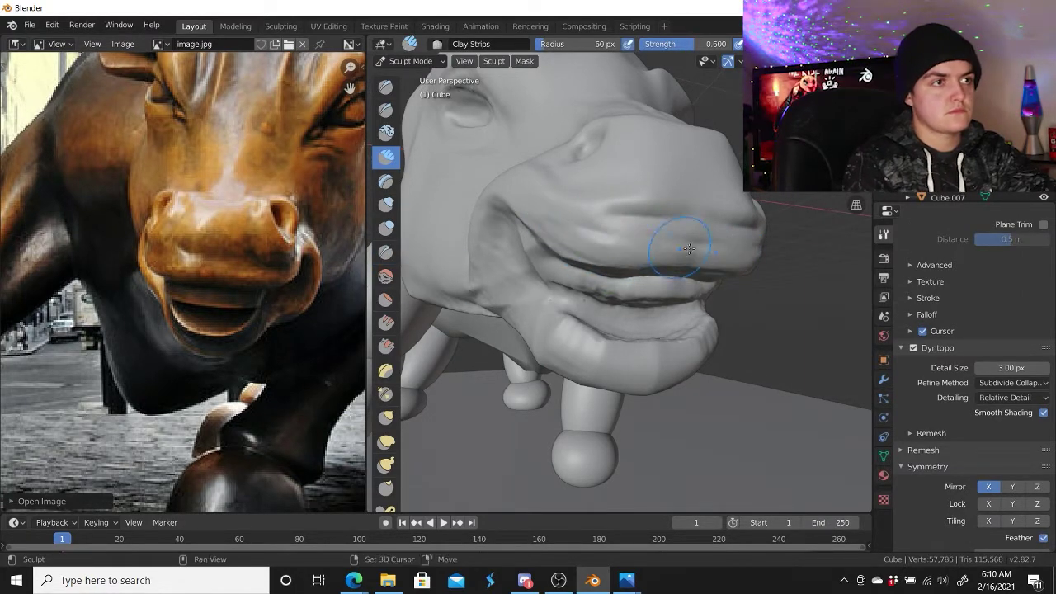
scroll(601, 283, "up", 2)
middle_click_drag(578, 297, 487, 325)
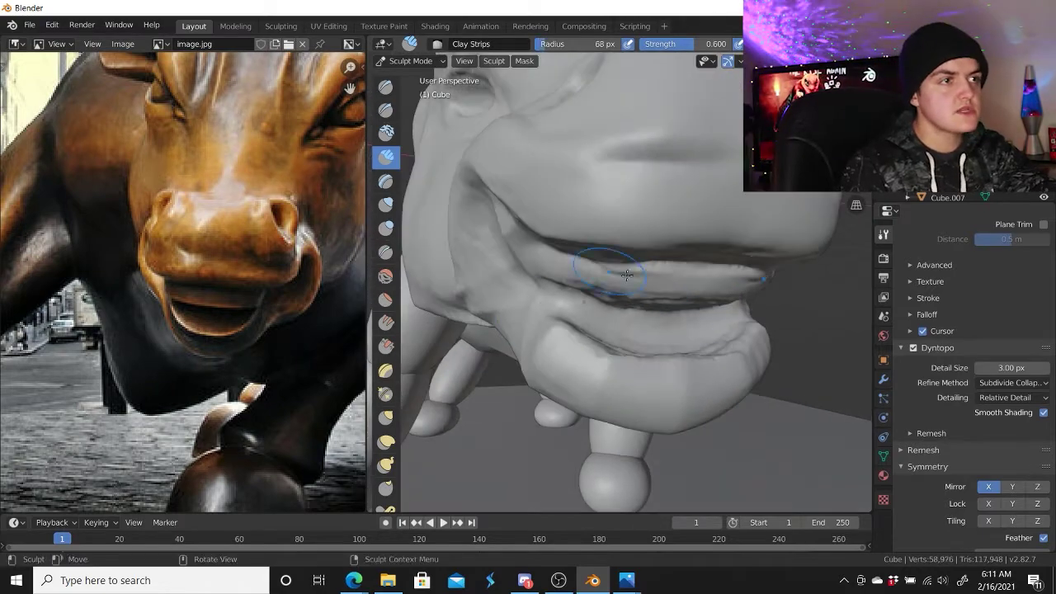
left_click_drag(660, 272, 652, 275)
Enlarge the Grab brush and pull the fold above the lip into shape
key("shift+t")
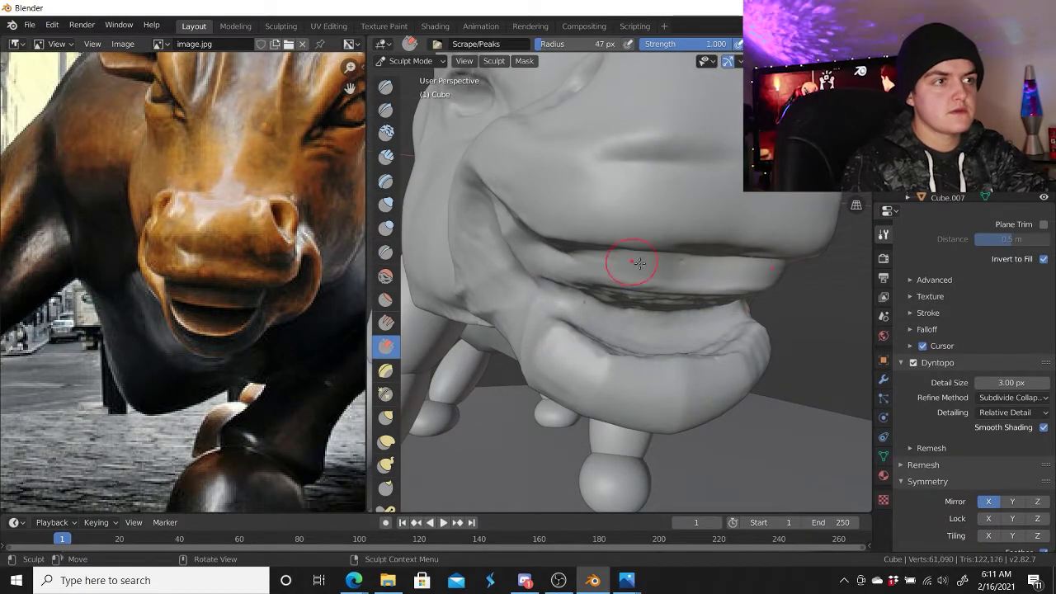
mouse_move(674, 266)
middle_mouse_down()
mouse_move(627, 297)
mouse_move(721, 368)
middle_mouse_up()
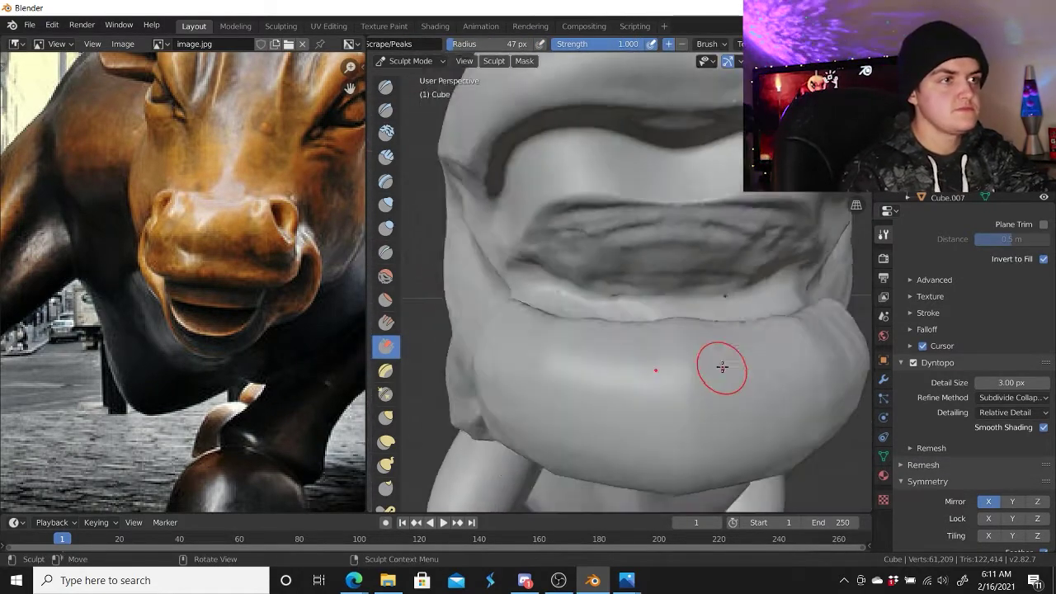
key("g")
key("f")
left_click(599, 196)
key("f")
left_click(580, 207)
left_click_drag(580, 207, 671, 196)
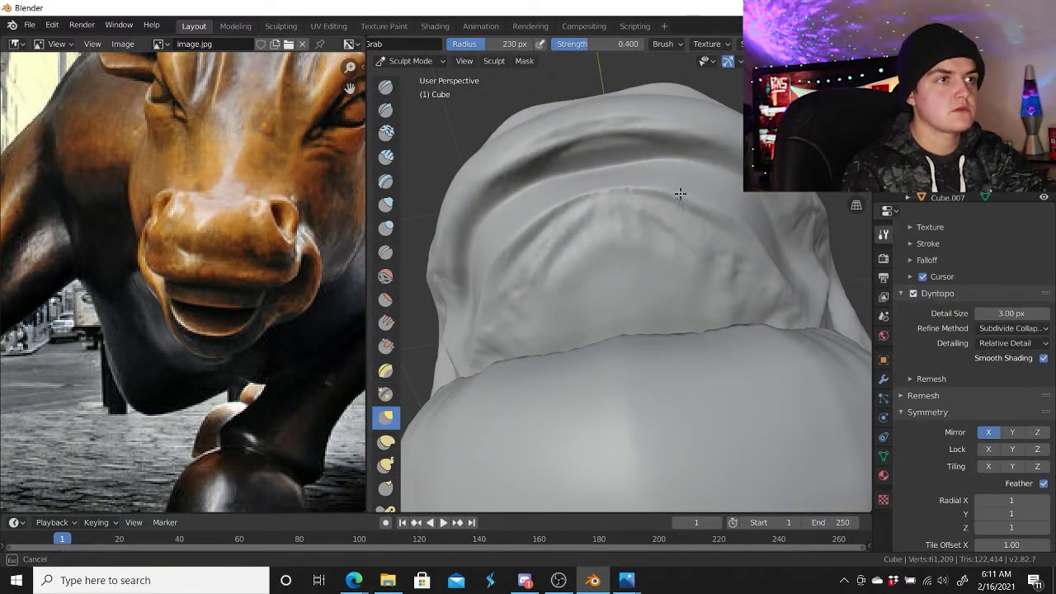
Resize the Grab brush while orbiting to side views of the head and legs
scroll(716, 178, "down", 5)
scroll(660, 231, "up", 5)
key("f")
left_click(825, 231)
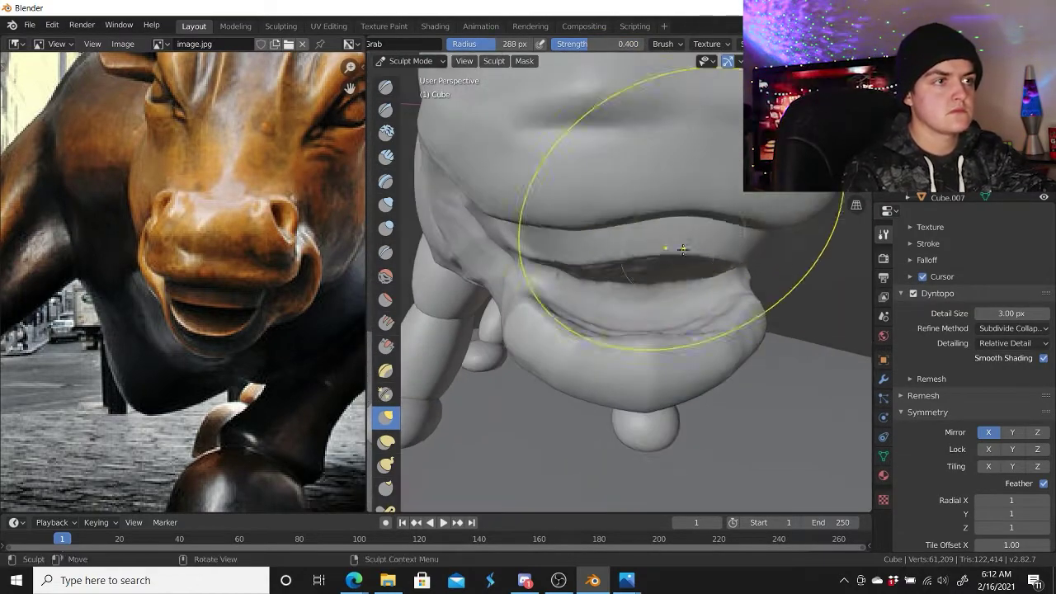
mouse_move(660, 231)
middle_mouse_down()
mouse_move(697, 267)
mouse_move(685, 248)
mouse_move(682, 281)
middle_mouse_up()
scroll(697, 267, "down", 5)
scroll(685, 247, "up", 5)
key("f")
scroll(683, 280, "up", 3)
key("c")
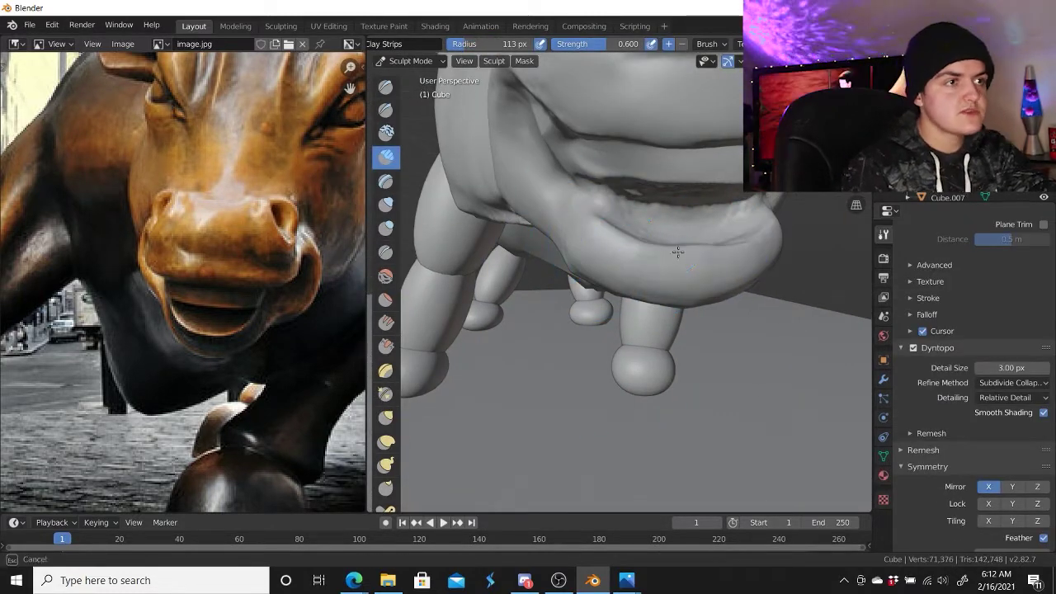
middle_click_drag(677, 252, 559, 354)
Set the Grab brush size and orbit toward the lower lip
key("g")
scroll(656, 273, "down", 2)
key("f")
left_click(655, 306)
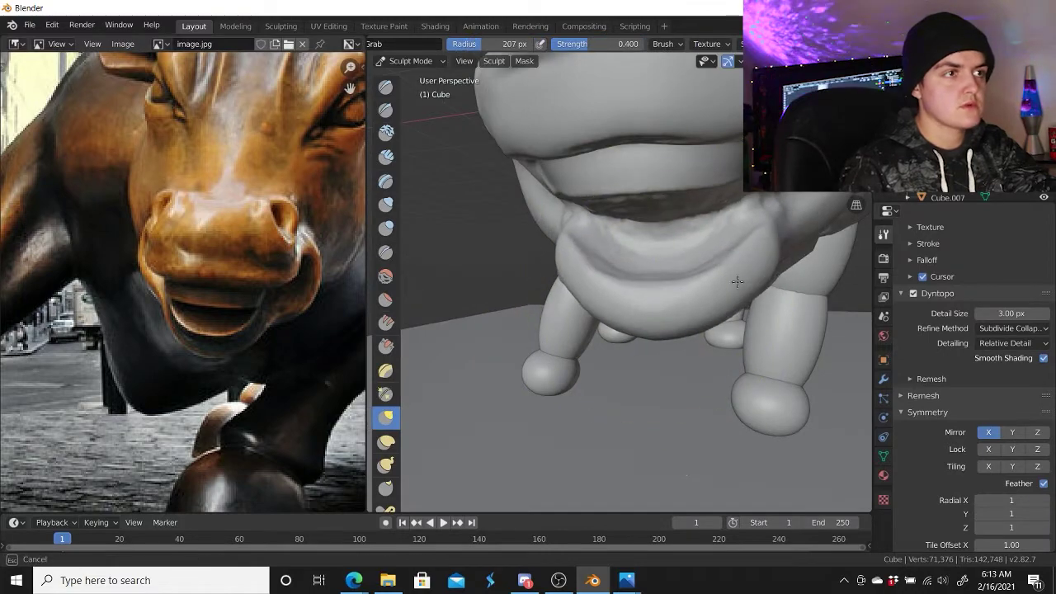
scroll(737, 282, "down", 4)
middle_click_drag(737, 281, 687, 356)
scroll(686, 355, "up", 4)
scroll(578, 415, "down", 4)
scroll(605, 374, "up", 3)
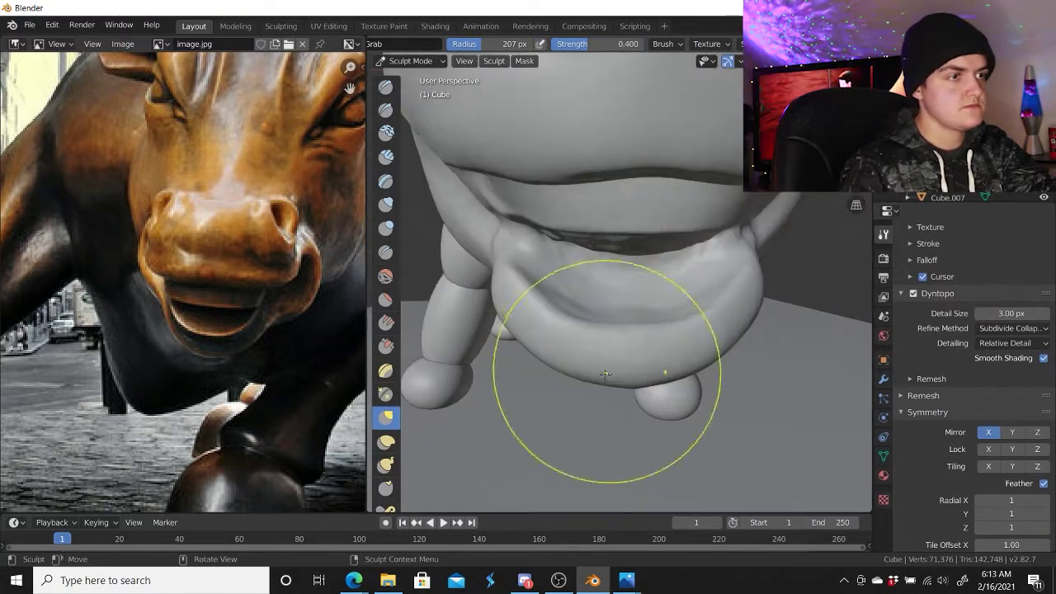
key("c")
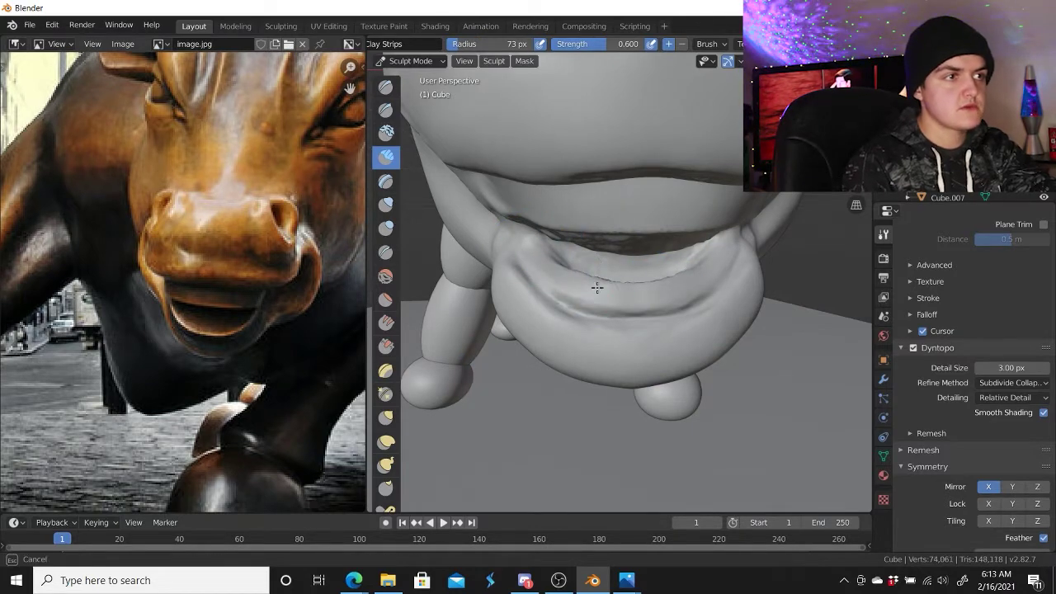
Smooth the crease along the lower lip with a smaller Scrape brush
left_click(385, 346)
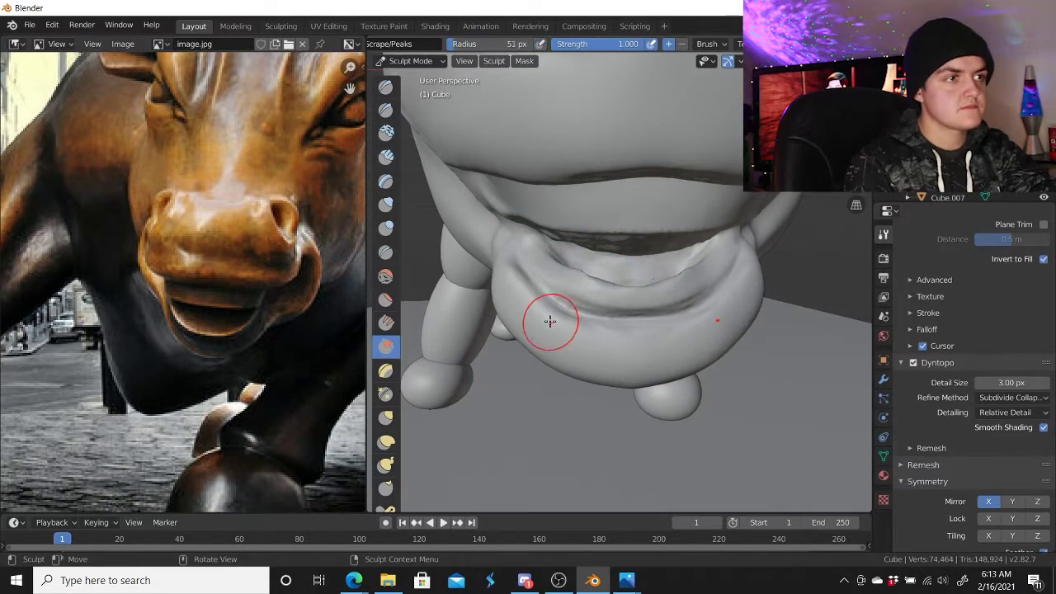
mouse_move(550, 319)
middle_mouse_down()
mouse_move(559, 229)
mouse_move(622, 372)
middle_mouse_up()
key("f")
left_click(578, 319)
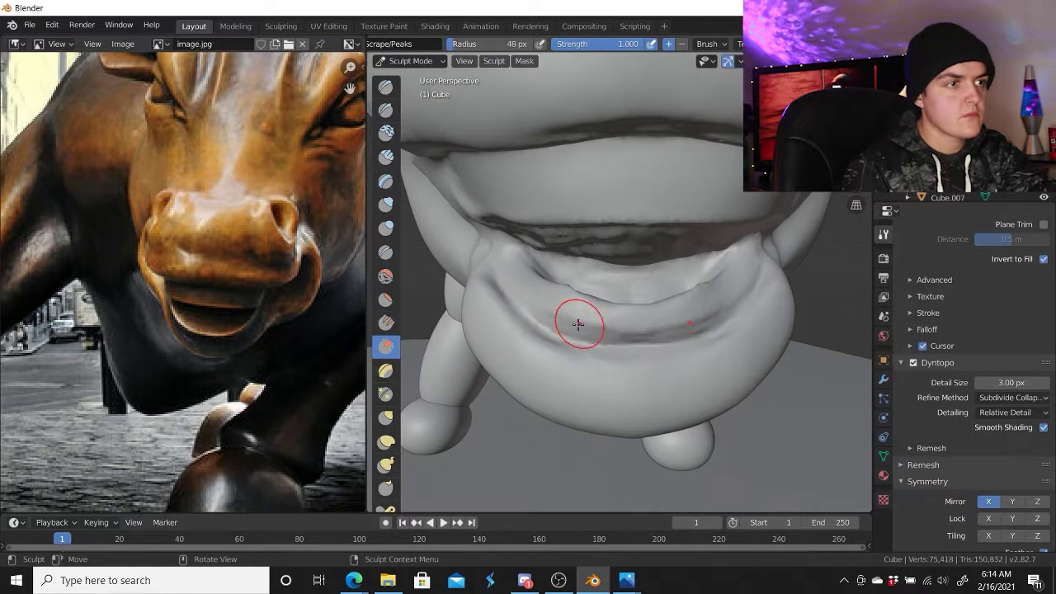
left_click_drag(608, 306, 681, 328)
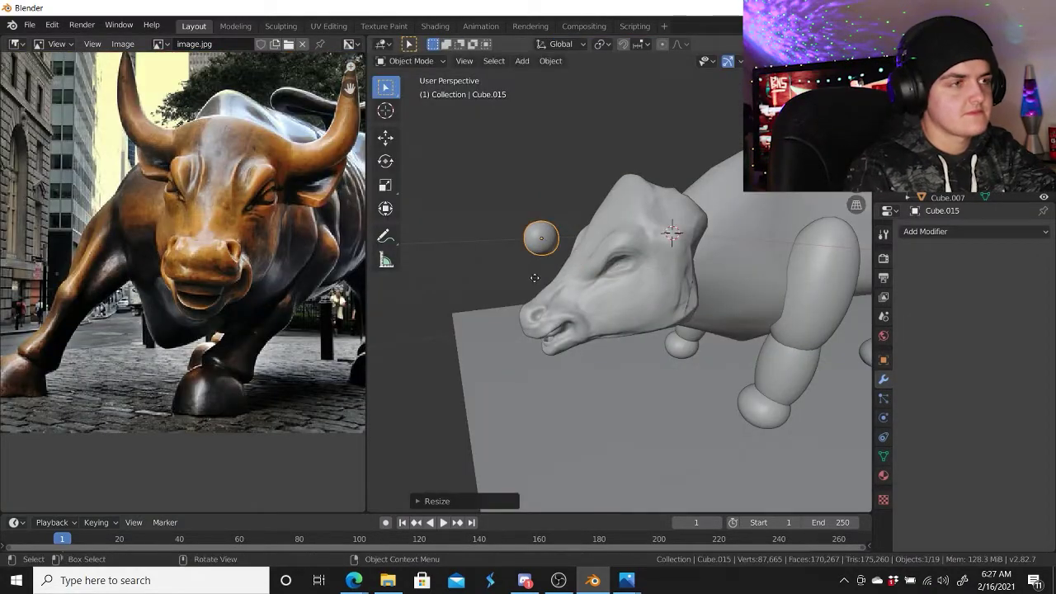
Reposition the eye sphere, checking it from a front view of the bull
key("g")
left_click(622, 301)
mouse_move(623, 301)
middle_mouse_down()
mouse_move(721, 270)
mouse_move(570, 246)
mouse_move(691, 279)
mouse_move(658, 305)
mouse_move(696, 322)
mouse_move(675, 254)
mouse_move(693, 258)
middle_mouse_up()
key("g")
left_click(714, 260)
scroll(570, 246, "up", 3)
Nudge the eye sphere into place and orbit to a side view of the head
key("g")
left_click(675, 254)
key("g")
left_click(693, 258)
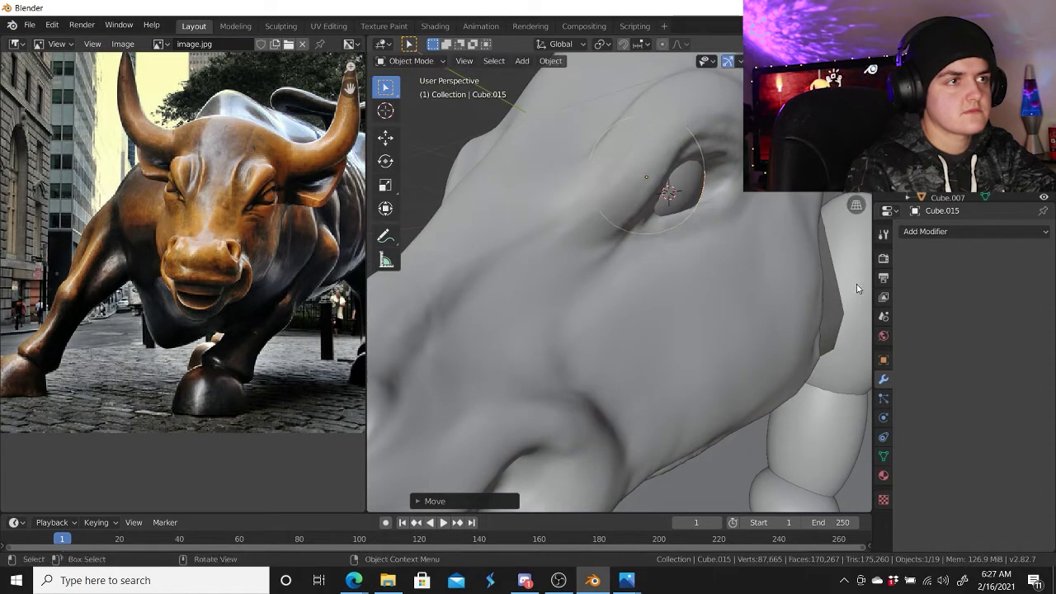
middle_click_drag(857, 288, 759, 295)
key("g")
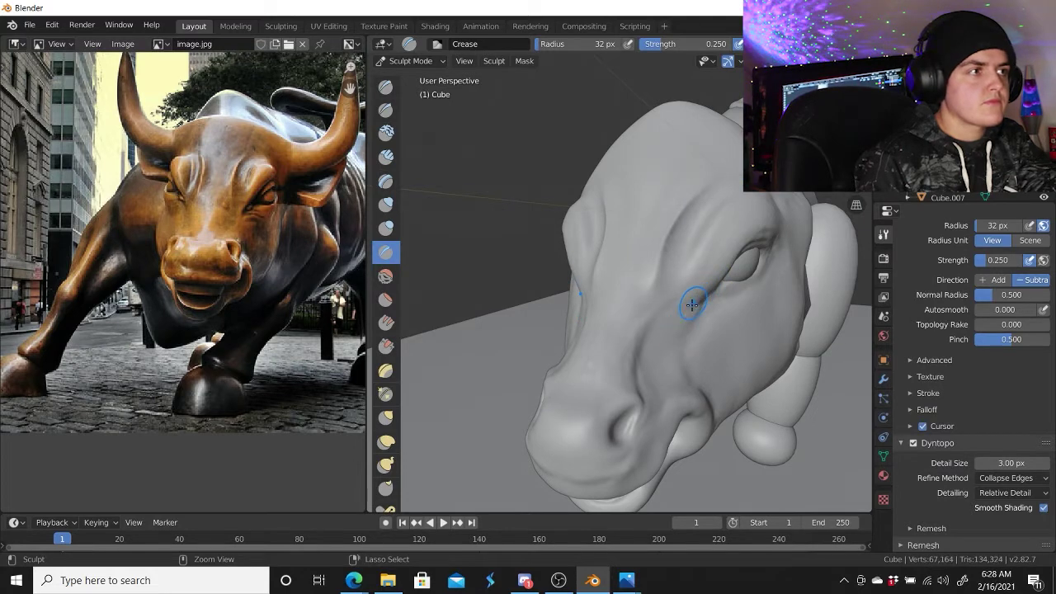
Move the sphere along the Y axis and then along the X axis
key("g")
key("y")
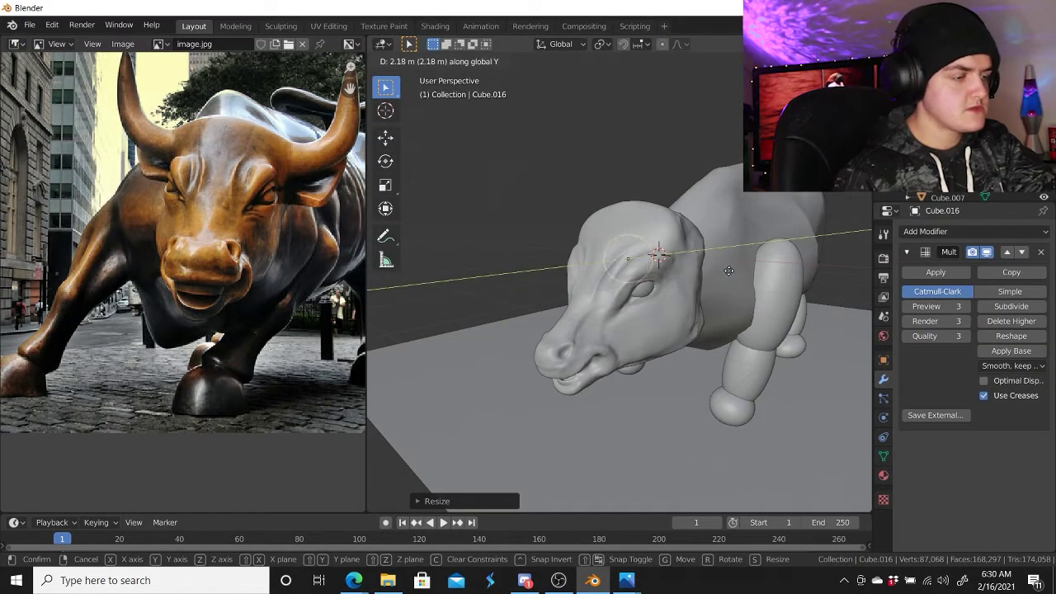
left_click(728, 271)
key("g")
left_click(660, 283)
key("g")
key("x")
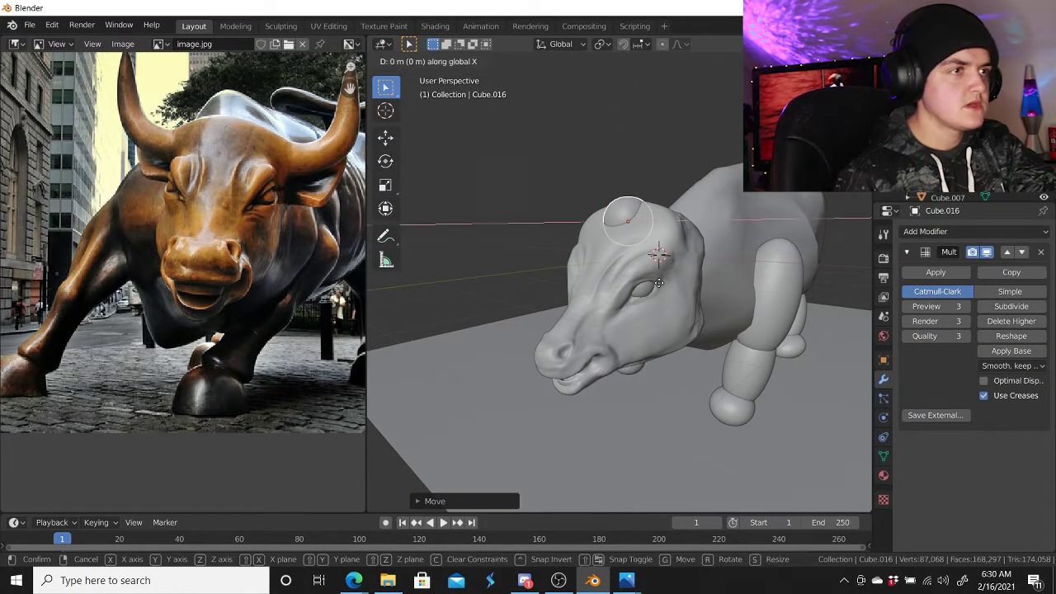
left_click(717, 293)
Delete the moved sphere, then undo the deletion
key("Delete")
key("z")
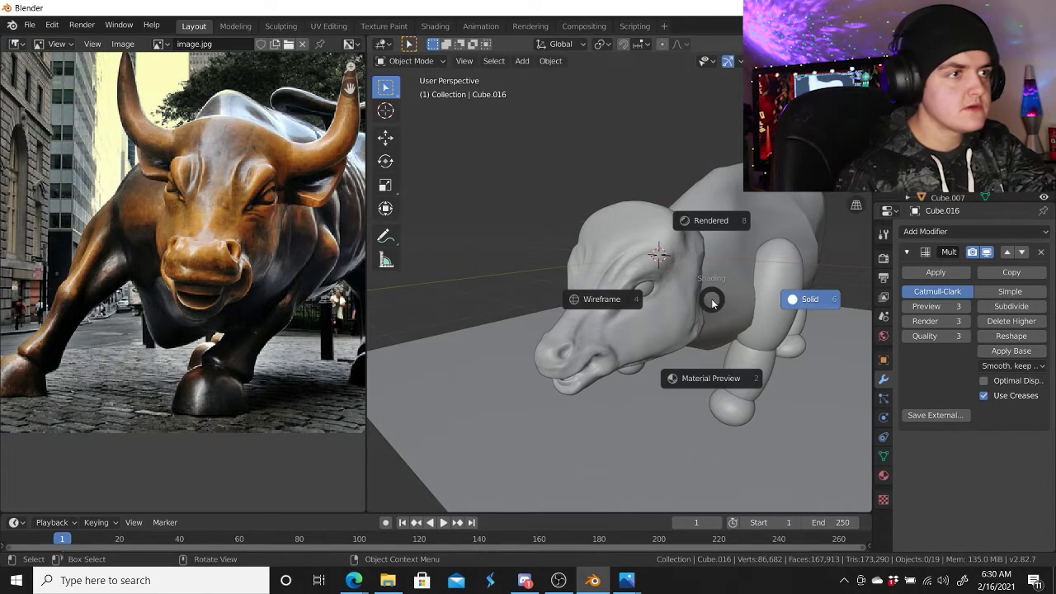
key("ctrl+z")
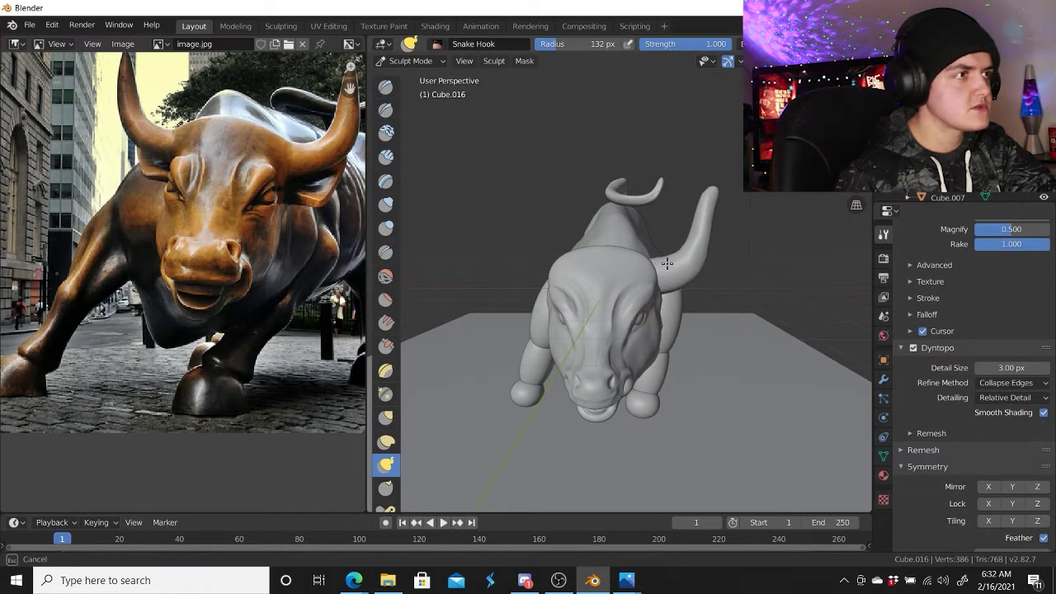
Thicken the base of the right horn and reshape the bull's cheek
left_click_drag(666, 263, 701, 264)
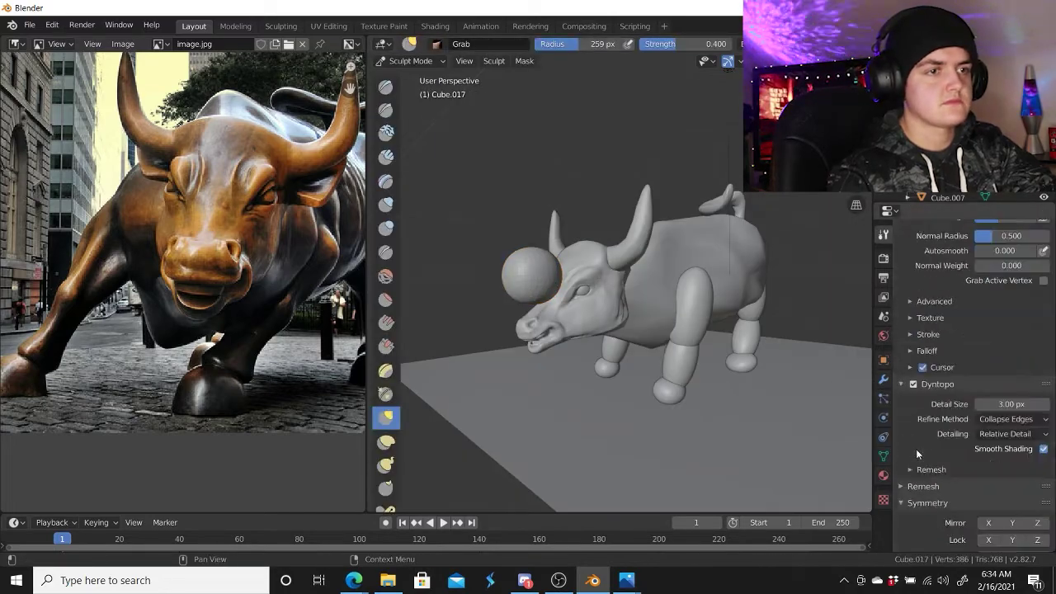
scroll(915, 449, "down", 2)
scroll(514, 259, "up", 4)
middle_click_drag(514, 259, 688, 381)
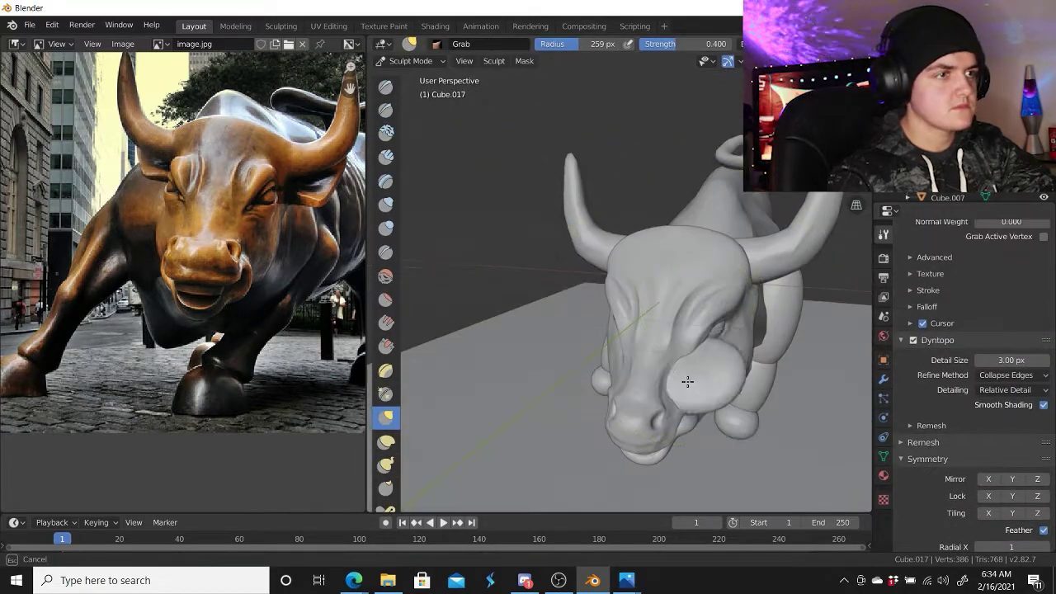
left_click_drag(688, 381, 754, 372)
Return to Object Mode, move the selected object and show the bull's Mirror modifier settings
key("ctrl+Tab")
key("g")
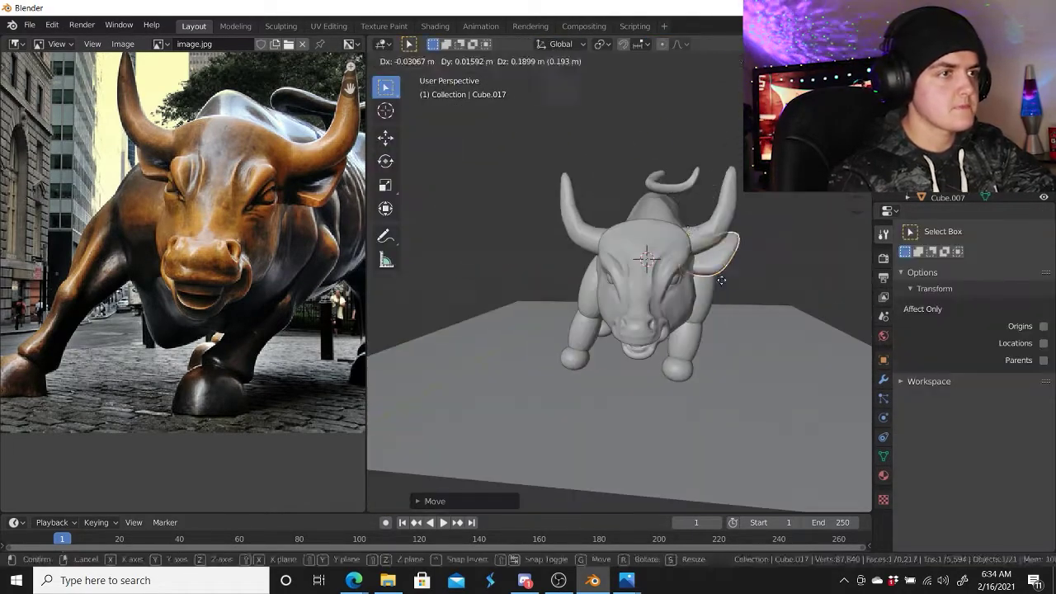
left_click(721, 280)
scroll(721, 280, "up", 5)
scroll(820, 343, "down", 6)
left_click(745, 357)
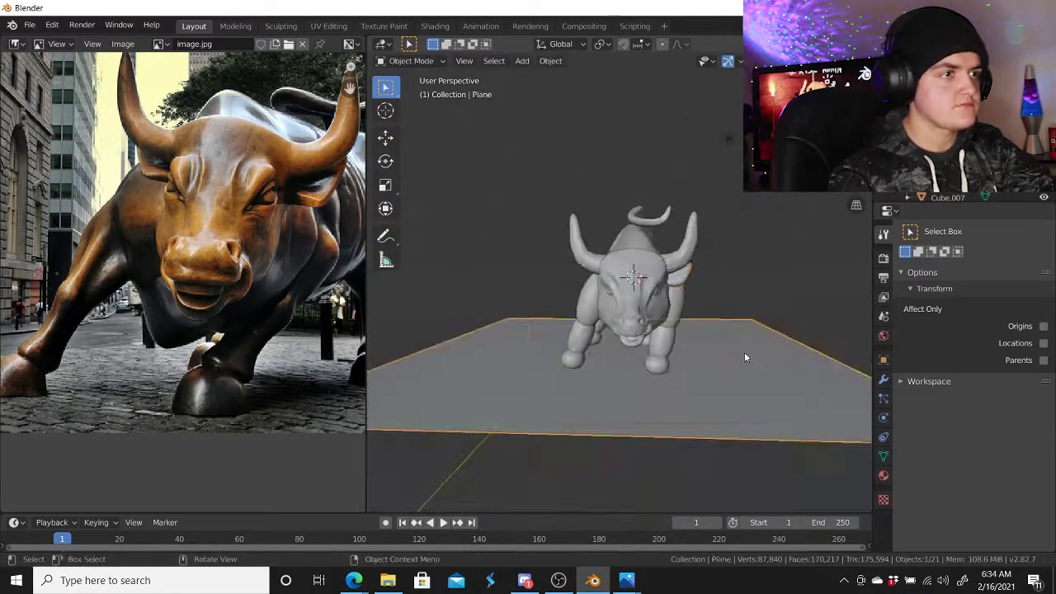
left_click(652, 314)
left_click(884, 379)
Switch the bull into Sculpt Mode and build up surface detail beside the eye
mouse_move(739, 295)
middle_mouse_down()
mouse_move(777, 312)
mouse_move(718, 372)
middle_mouse_up()
key("ctrl+Tab")
scroll(718, 371, "up", 6)
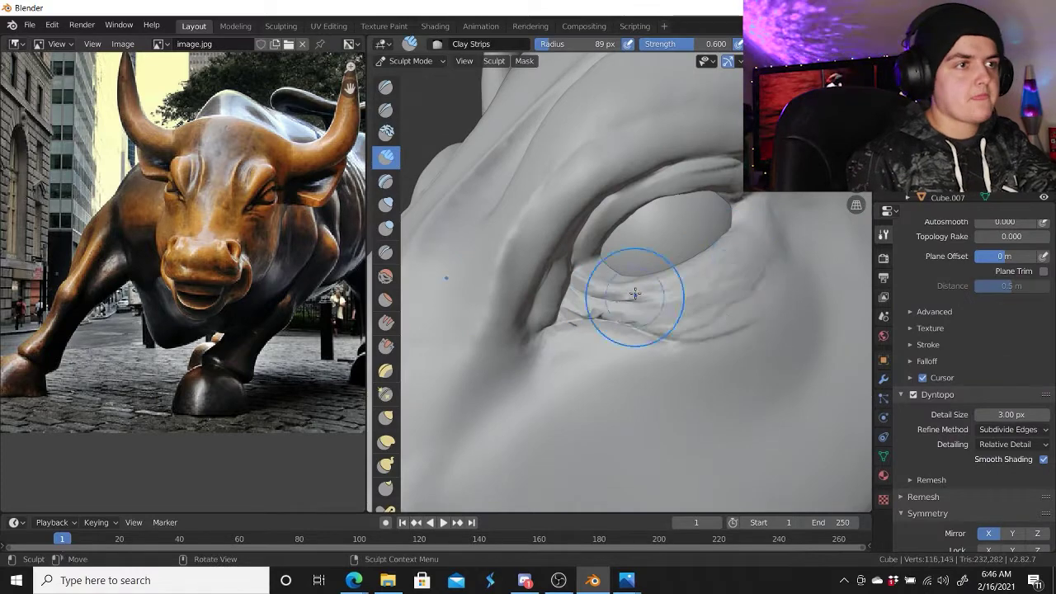
mouse_move(634, 294)
left_mouse_down()
mouse_move(668, 301)
mouse_move(688, 169)
left_mouse_up()
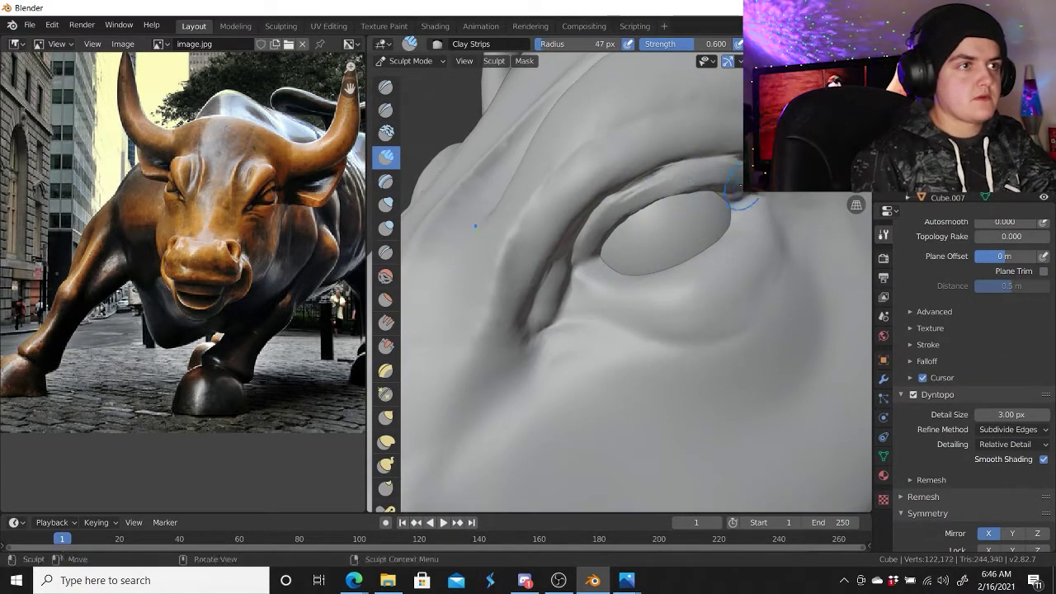
Crease folds above, under and to the right of the eye with the Crease brush
key("shift+c")
left_click_drag(636, 201, 715, 153)
left_click_drag(571, 261, 570, 302)
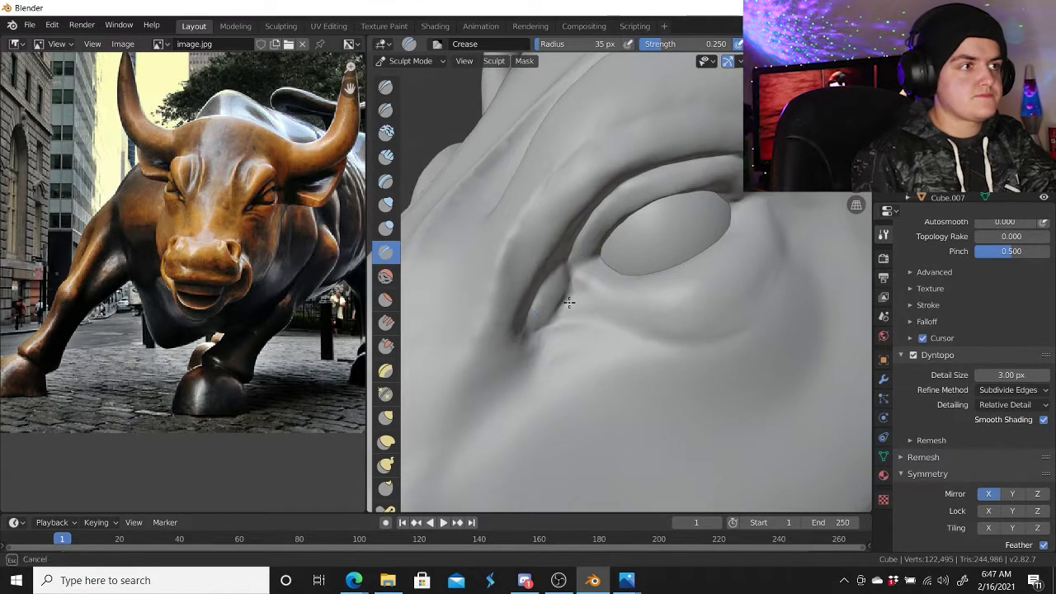
left_click_drag(640, 316, 585, 324)
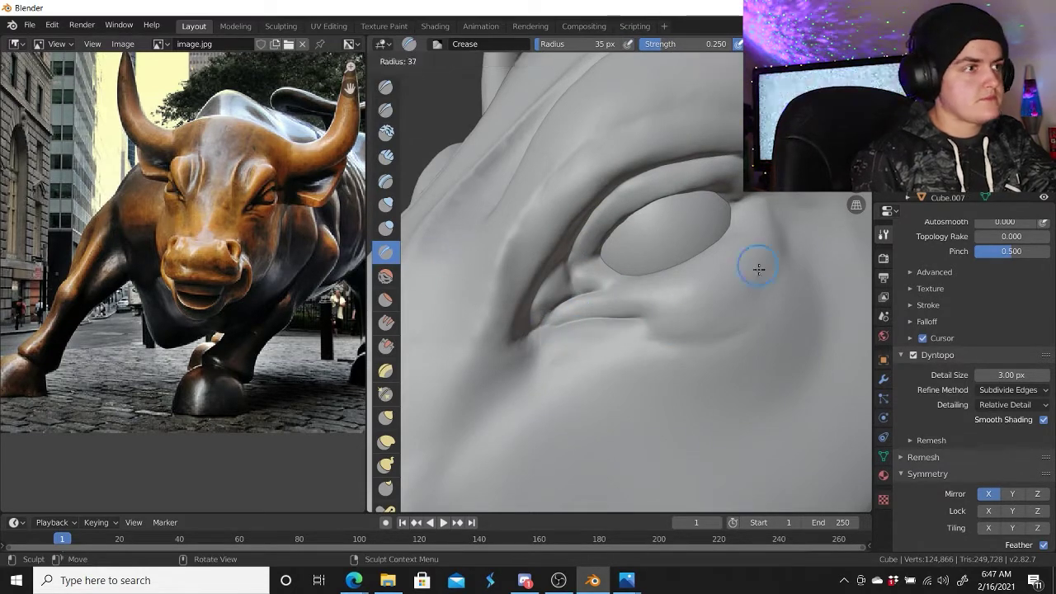
mouse_move(756, 266)
left_mouse_down()
mouse_move(772, 328)
mouse_move(763, 275)
left_mouse_up()
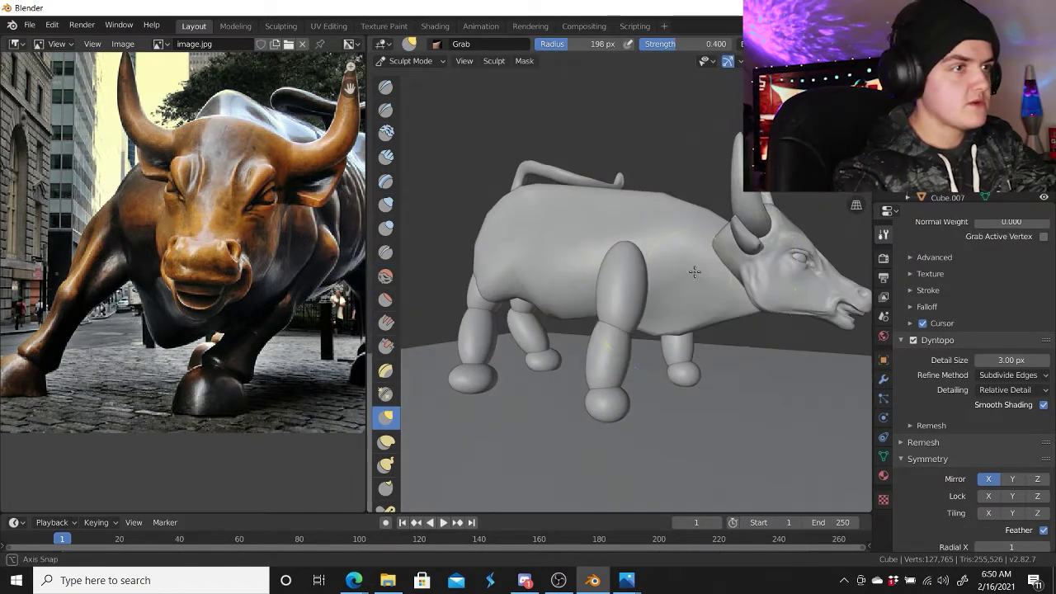
mouse_move(695, 272)
middle_mouse_down()
mouse_move(627, 283)
mouse_move(639, 287)
middle_mouse_up()
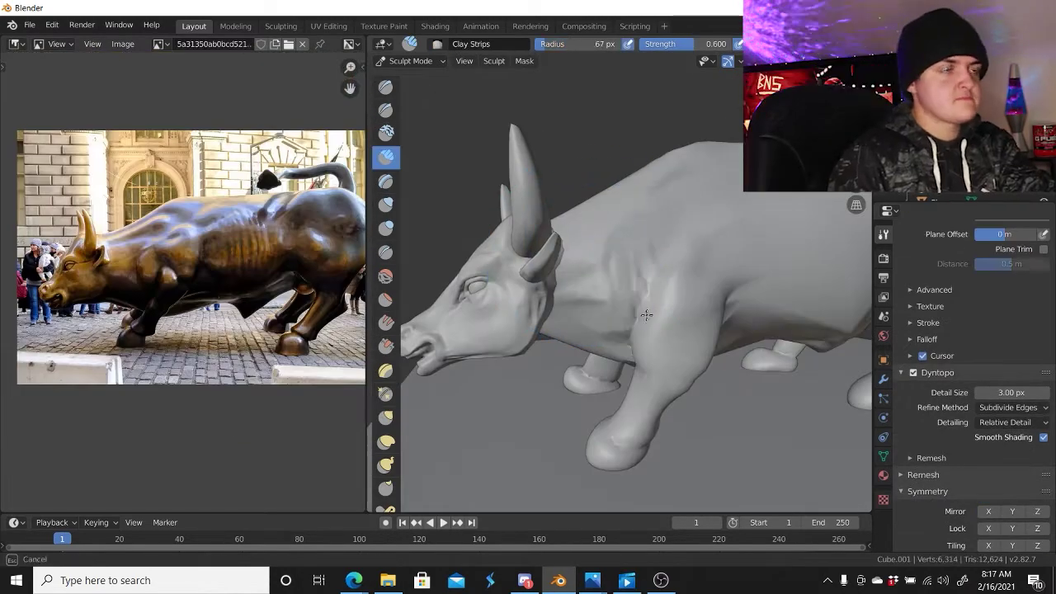
Build Clay Strips muscle on the bull's shoulder and rib strokes along its flank
left_click_drag(646, 314, 704, 286)
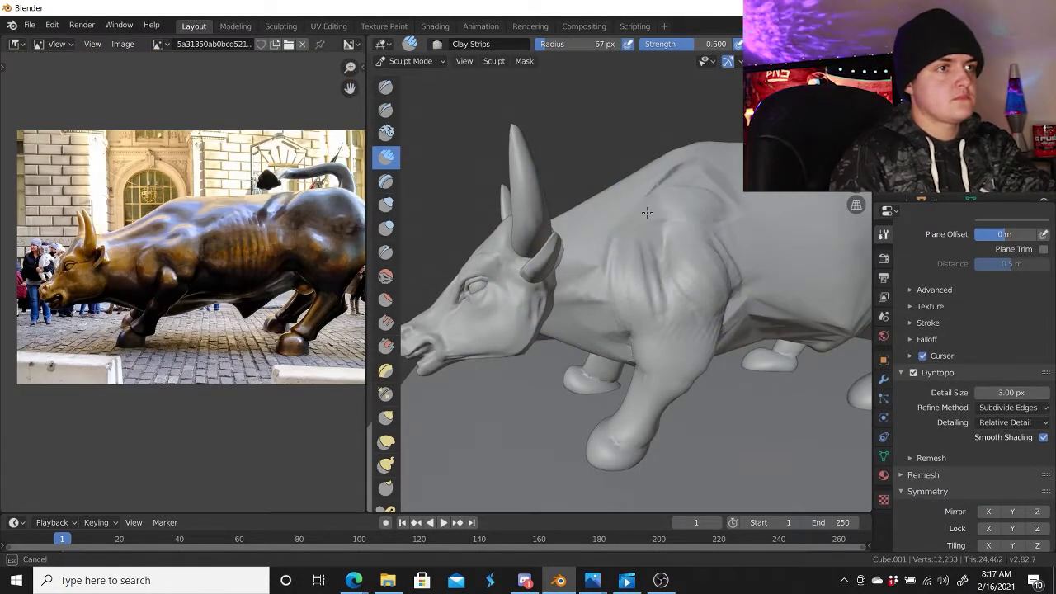
left_click_drag(640, 257, 569, 310)
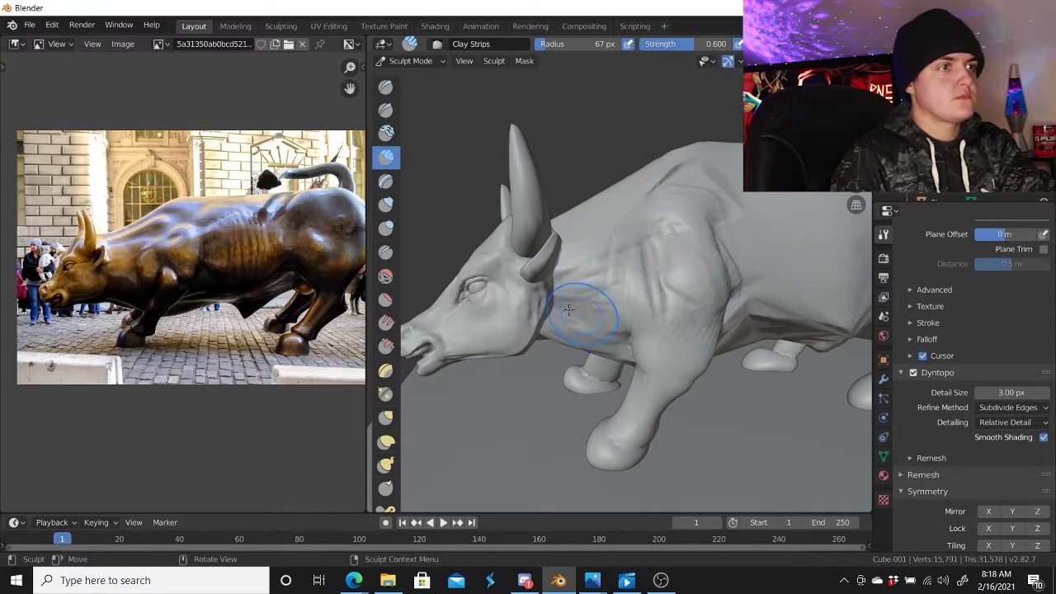
middle_click_drag(673, 171, 619, 177)
scroll(597, 181, "up", 5)
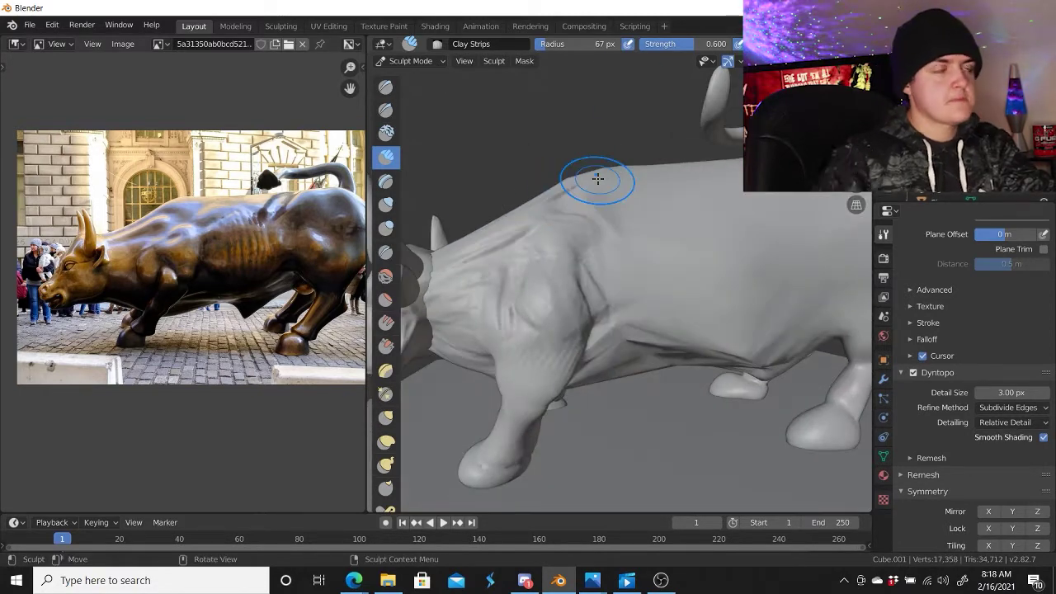
mouse_move(660, 280)
left_mouse_down()
mouse_move(809, 272)
mouse_move(632, 247)
mouse_move(703, 193)
mouse_move(794, 236)
mouse_move(754, 322)
left_mouse_up()
mouse_move(678, 183)
left_mouse_down()
mouse_move(718, 347)
mouse_move(586, 363)
left_mouse_up()
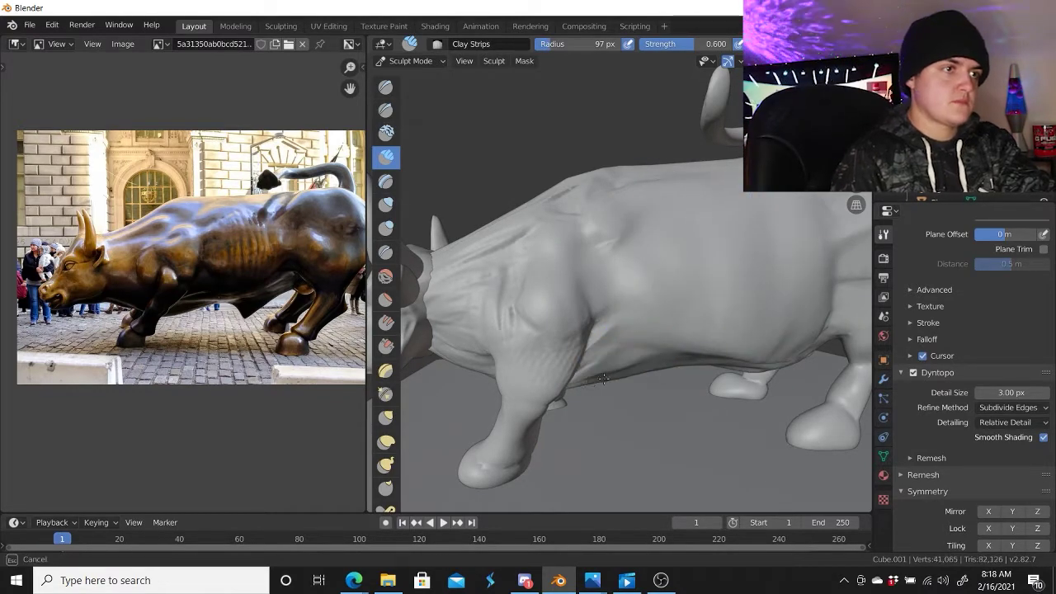
scroll(586, 363, "down", 4)
Move in on the front leg, switch to Crease, then pull the leg into shape with Grab
mouse_move(586, 363)
middle_mouse_down()
mouse_move(720, 363)
mouse_move(651, 216)
middle_mouse_up()
scroll(652, 216, "up", 2)
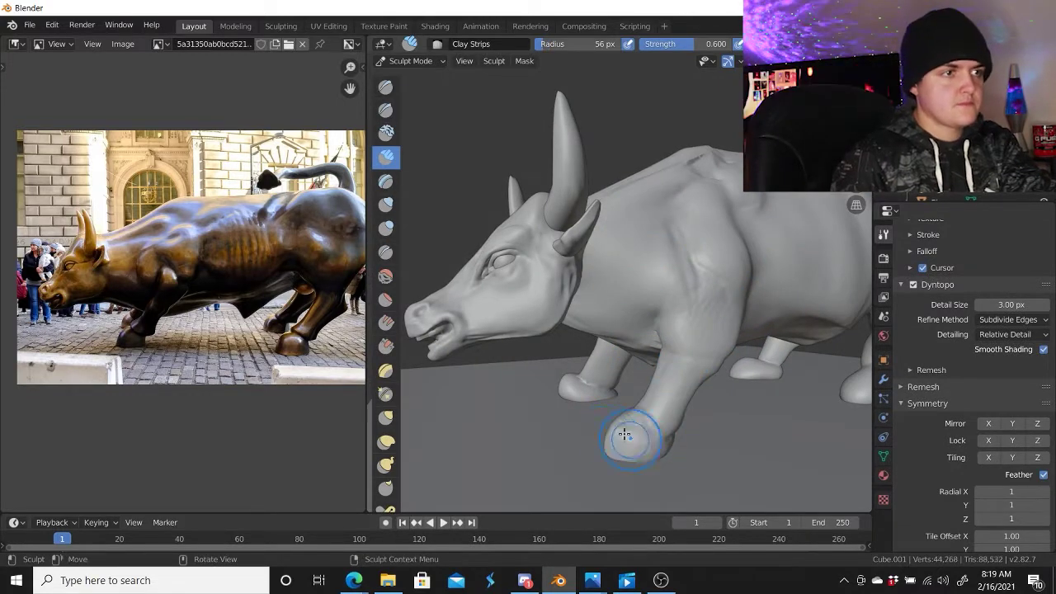
middle_click_drag(607, 458, 684, 340)
scroll(651, 388, "up", 4)
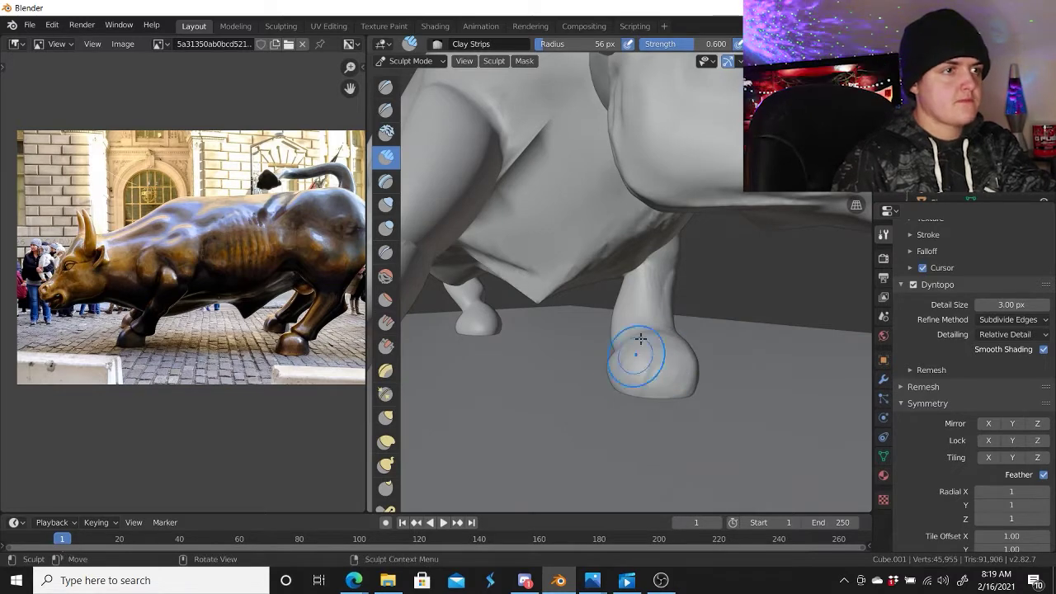
middle_click_drag(697, 395, 618, 349)
scroll(618, 349, "down", 3)
scroll(681, 317, "up", 2)
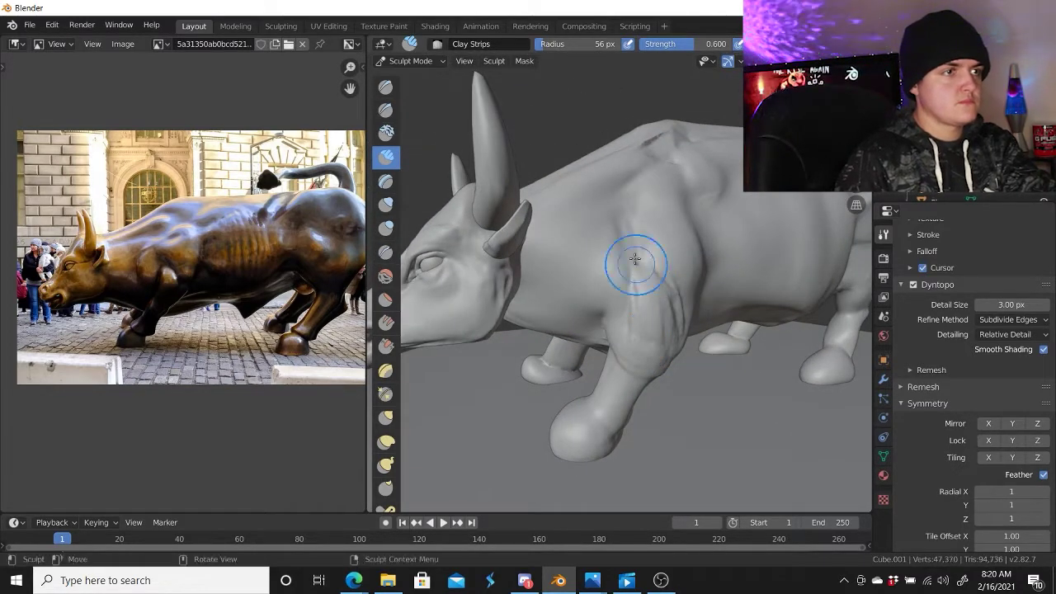
key("shift+c")
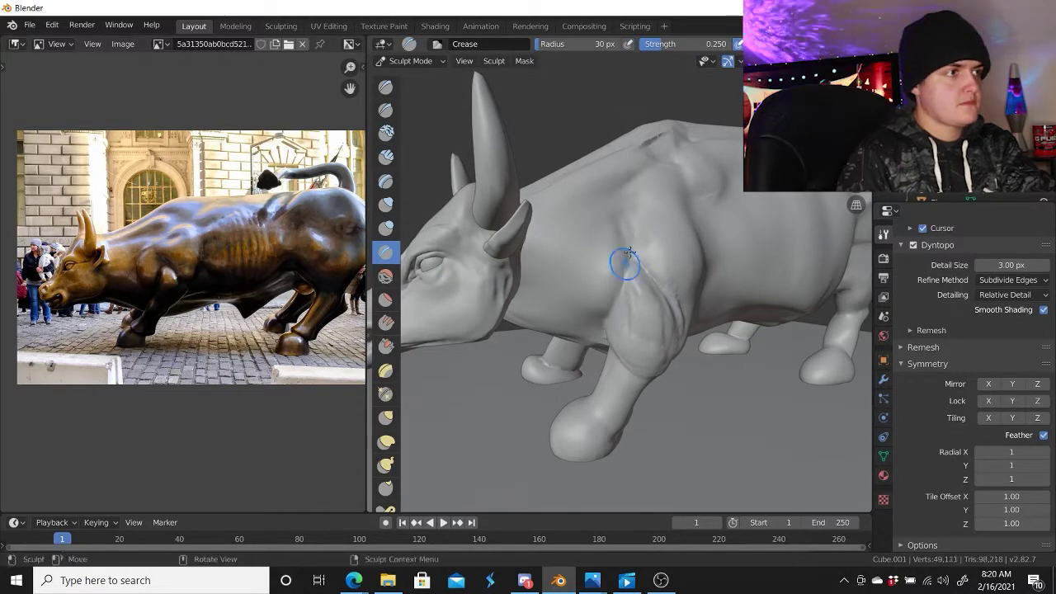
key("g")
mouse_move(667, 346)
left_mouse_down()
mouse_move(655, 353)
mouse_move(612, 332)
left_mouse_up()
middle_click_drag(613, 332, 644, 297)
scroll(643, 297, "down", 3)
scroll(660, 283, "up", 5)
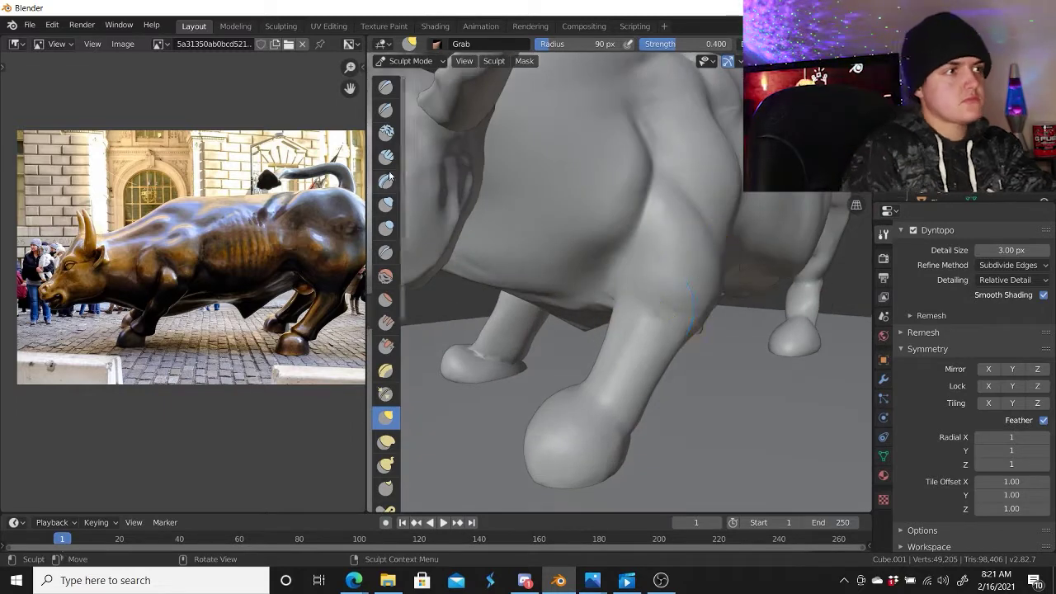
Pull the bull's upper front leg up and back with the Grab brush
left_click(386, 156)
mouse_move(648, 304)
middle_mouse_down()
mouse_move(620, 350)
mouse_move(648, 351)
mouse_move(630, 269)
middle_mouse_up()
scroll(647, 355, "down", 5)
scroll(656, 363, "up", 5)
key("g")
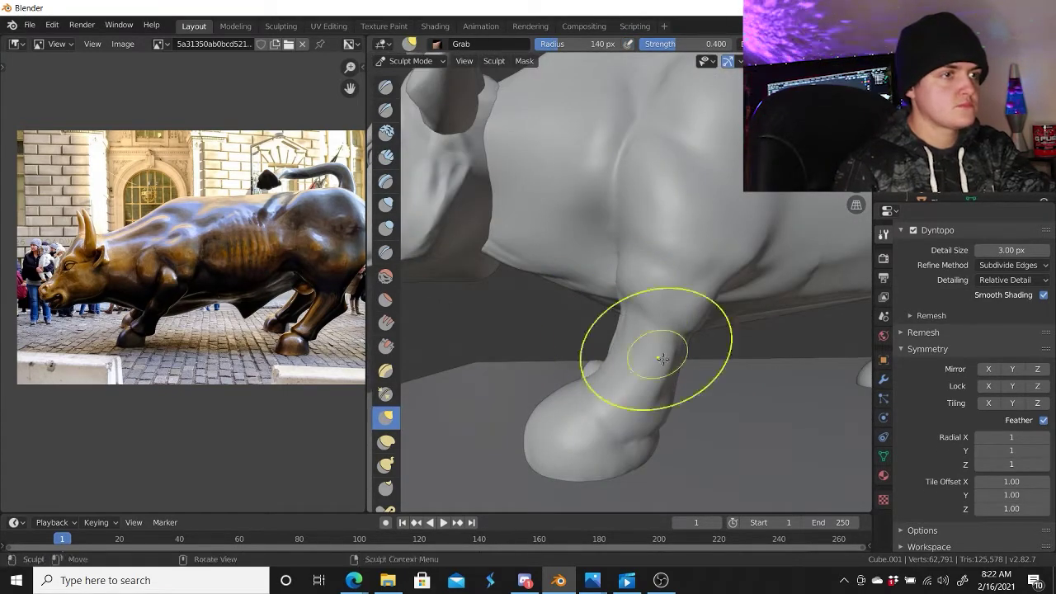
scroll(661, 357, "down", 4)
mouse_move(661, 357)
middle_mouse_down()
mouse_move(684, 337)
mouse_move(632, 293)
mouse_move(655, 236)
middle_mouse_up()
scroll(685, 337, "up", 3)
scroll(743, 281, "up", 3)
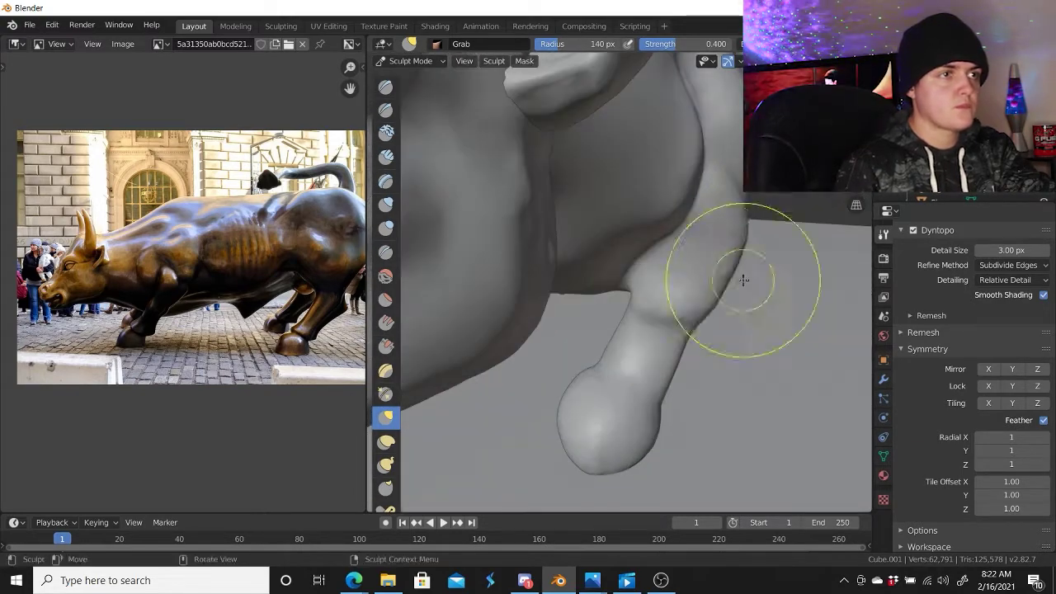
left_click_drag(743, 281, 708, 227)
scroll(707, 283, "down", 4)
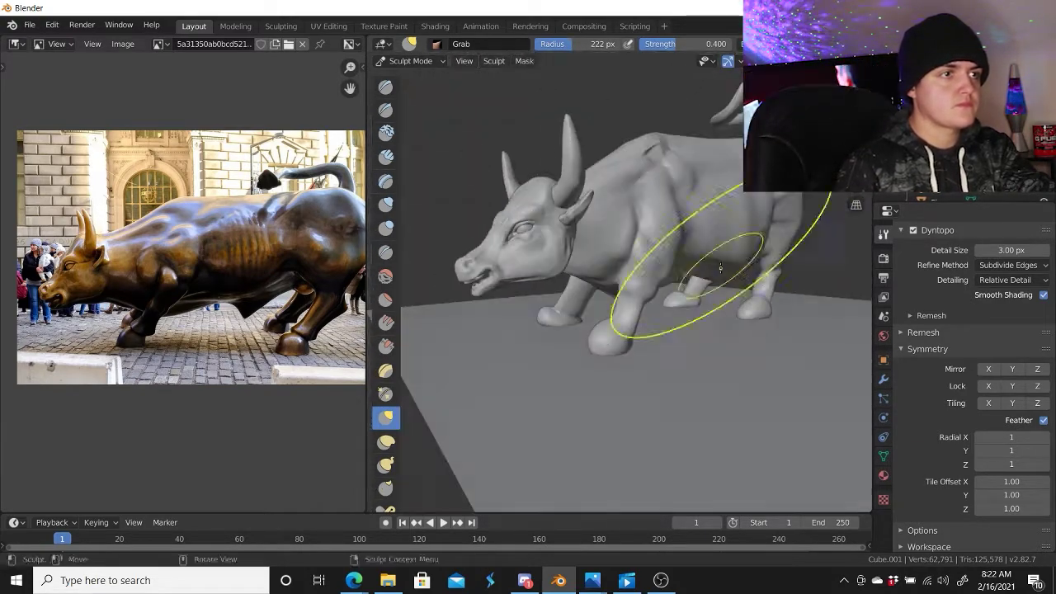
scroll(731, 412, "up", 4)
middle_click_drag(731, 412, 604, 340)
Crease the line where hoof meets leg with a much smaller Crease brush
key("shift+c")
left_click(592, 310)
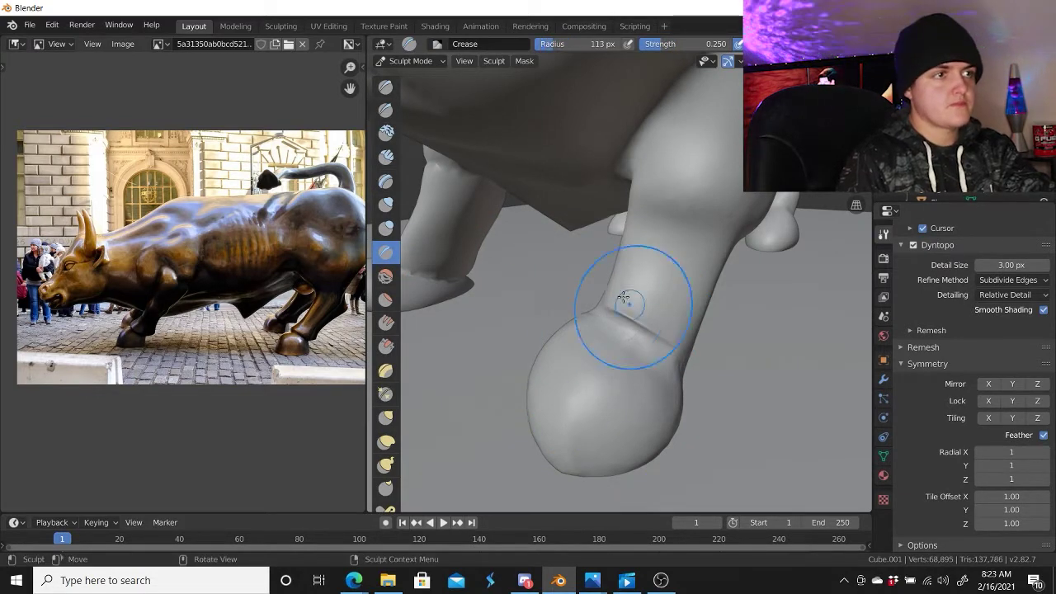
left_click_drag(587, 316, 632, 342)
middle_click_drag(631, 341, 619, 349)
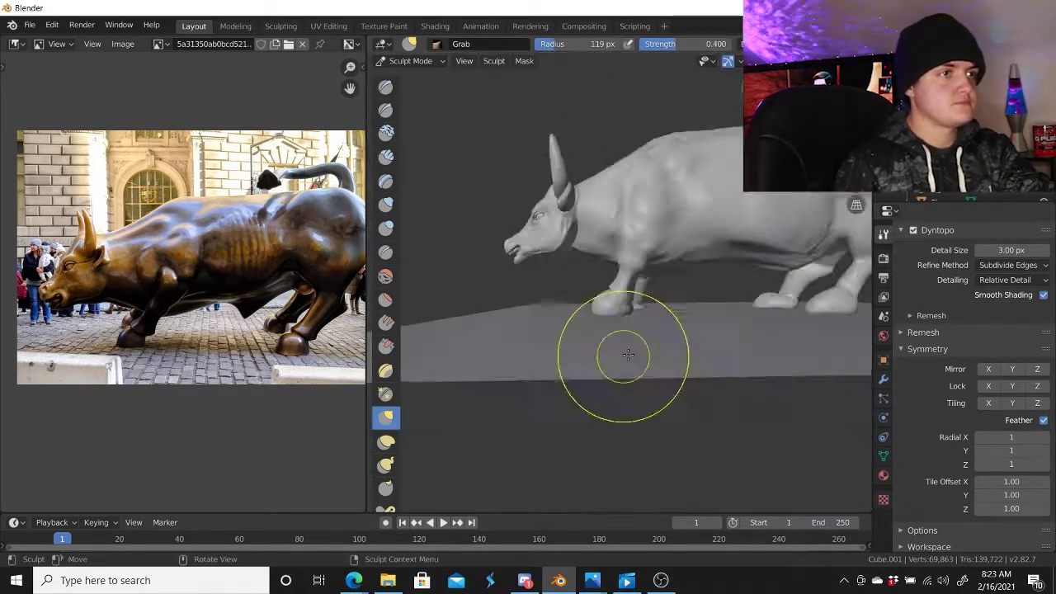
scroll(518, 276, "up", 5)
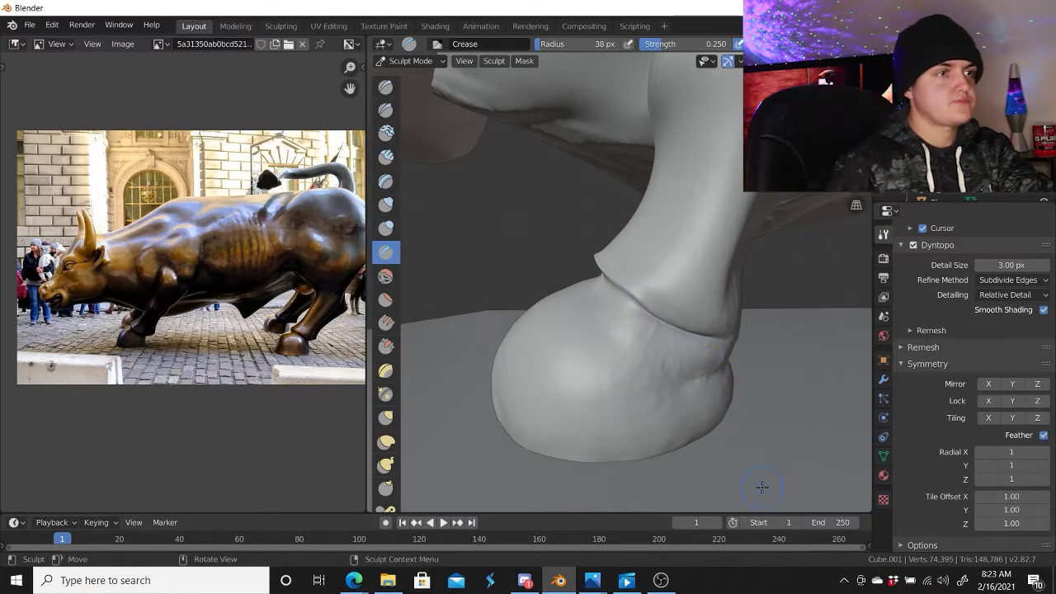
Crease along the full hoof rim from a low side-on angle
mouse_move(762, 486)
middle_mouse_down()
mouse_move(632, 292)
mouse_move(686, 280)
middle_mouse_up()
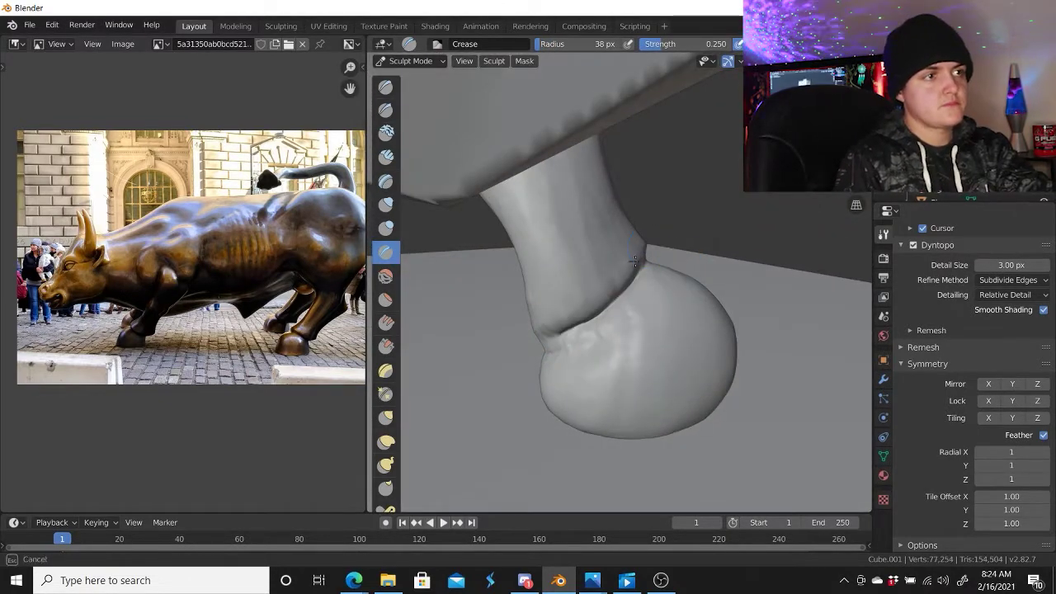
middle_click_drag(552, 425, 672, 306)
mouse_move(672, 306)
left_mouse_down()
mouse_move(578, 349)
mouse_move(542, 341)
left_mouse_up()
left_click_drag(621, 336, 537, 330)
scroll(536, 330, "down", 3)
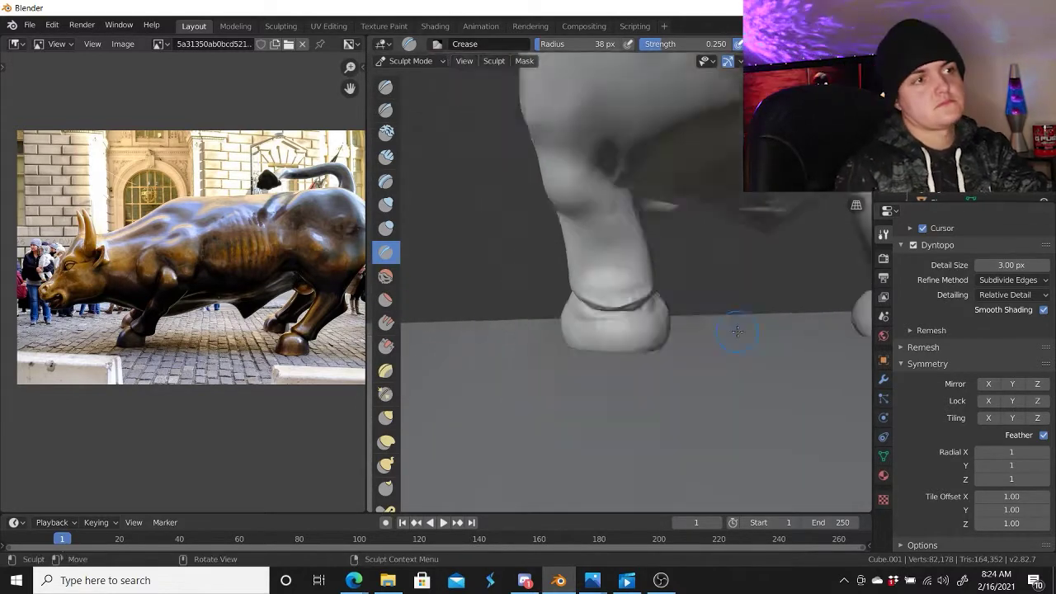
scroll(511, 355, "down", 4)
scroll(484, 381, "up", 4)
middle_click_drag(485, 380, 484, 236)
Add Clay Strips muscle to the bull's flank, upper flank and shoulder
left_click(385, 156)
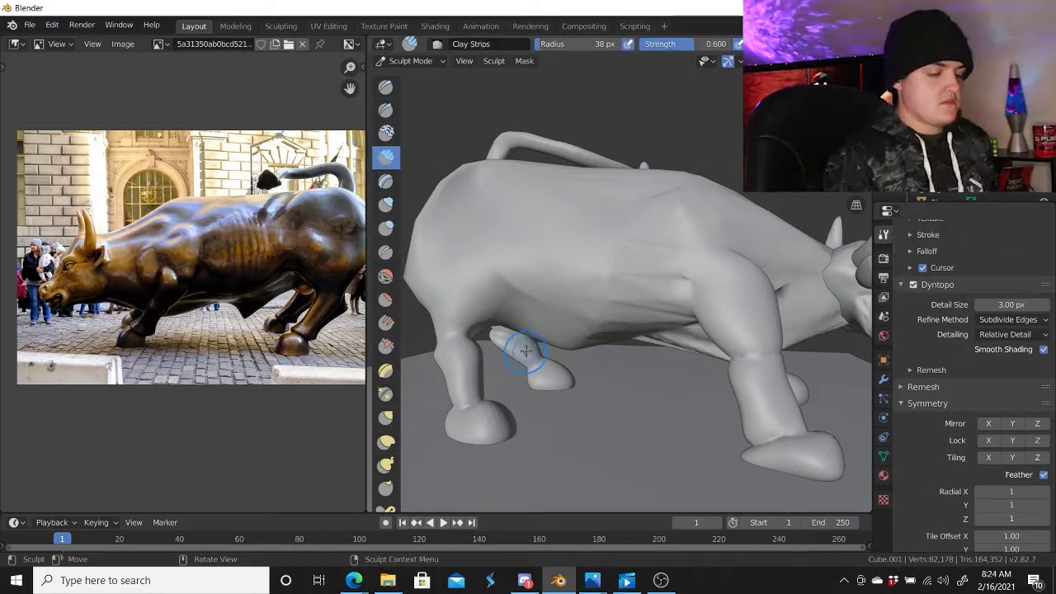
mouse_move(507, 358)
left_mouse_down()
mouse_move(509, 217)
mouse_move(615, 231)
mouse_move(504, 261)
left_mouse_up()
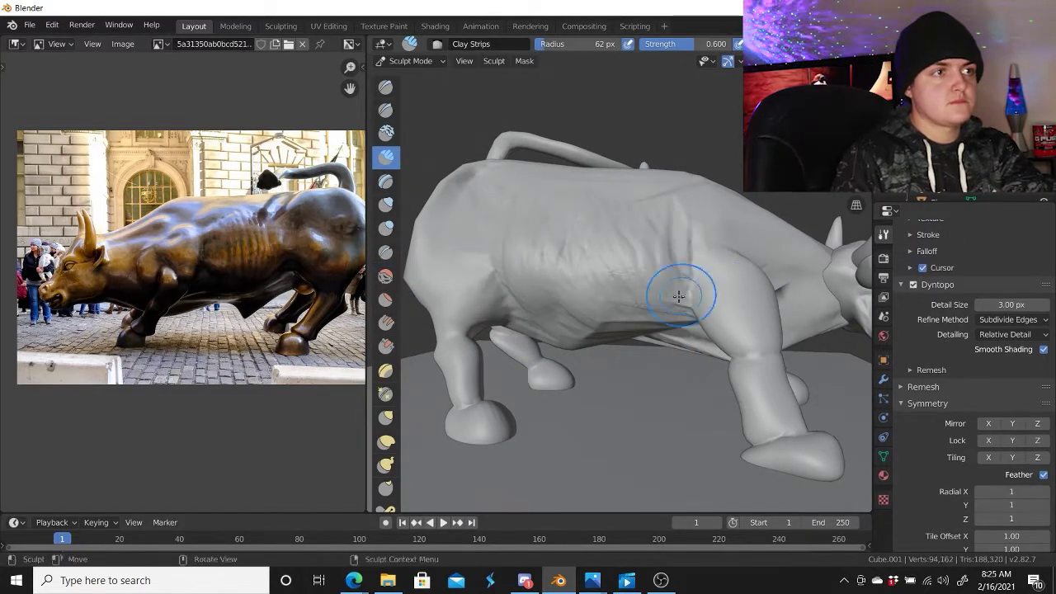
mouse_move(679, 283)
left_mouse_down()
mouse_move(700, 283)
mouse_move(673, 238)
left_mouse_up()
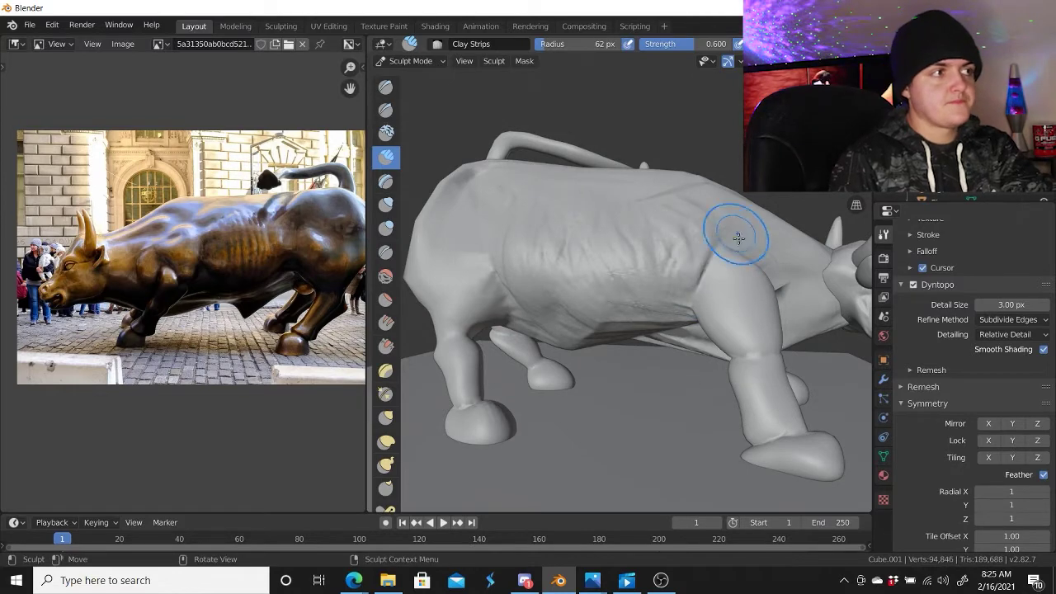
left_click_drag(739, 237, 767, 249)
key("g")
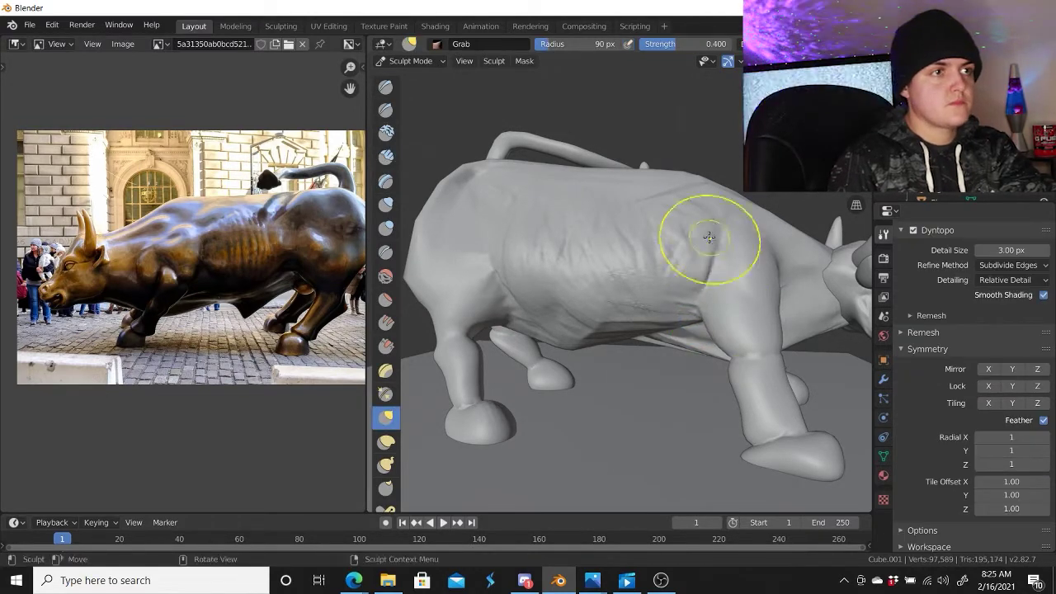
scroll(578, 212, "down", 5)
scroll(660, 267, "up", 5)
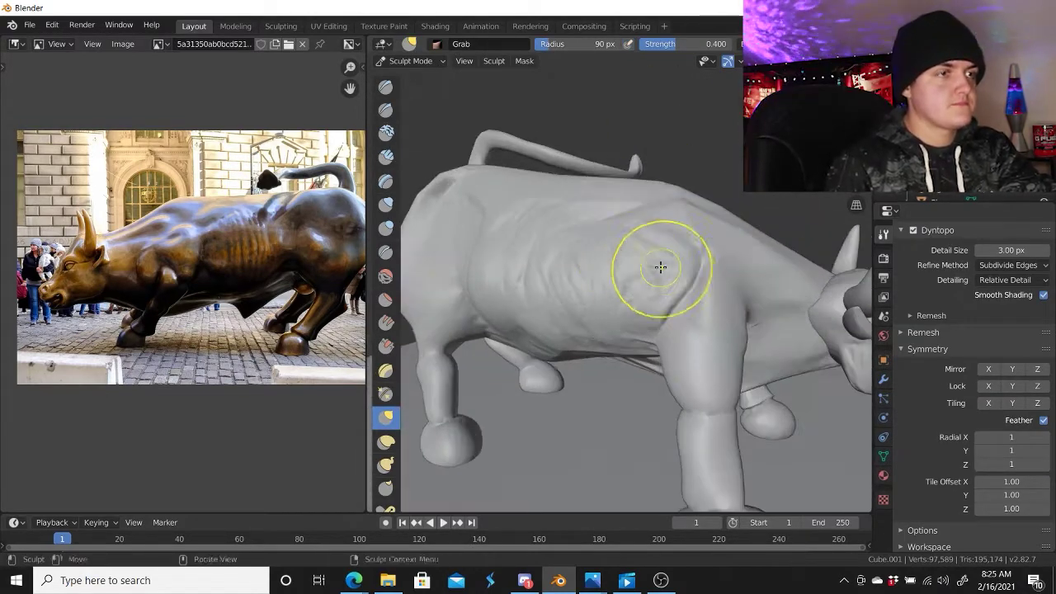
middle_click_drag(660, 267, 660, 259)
Carve a Crease line along the bull's back
key("shift+c")
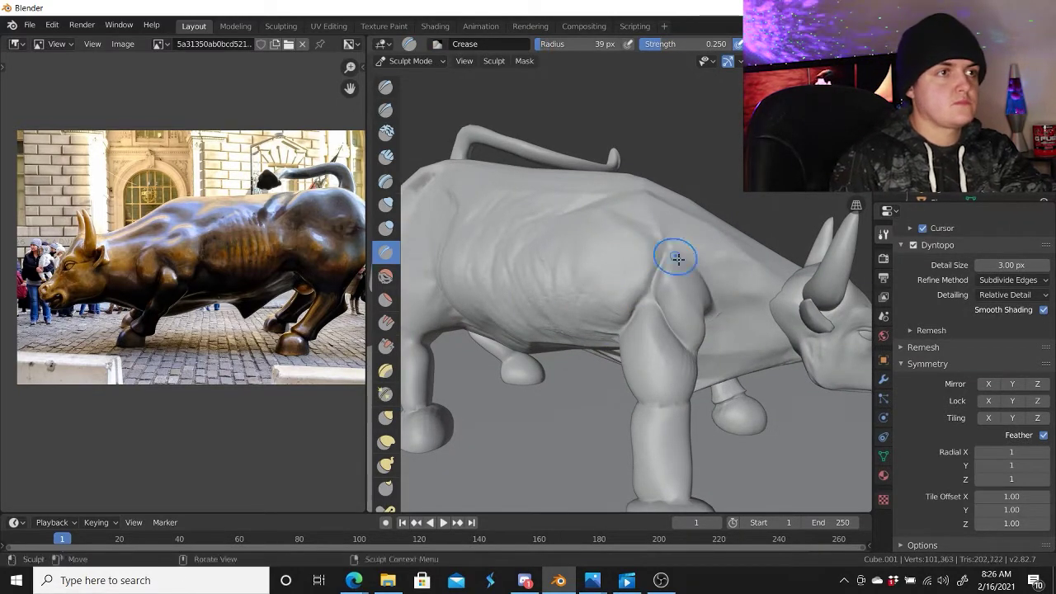
left_click_drag(569, 246, 569, 210)
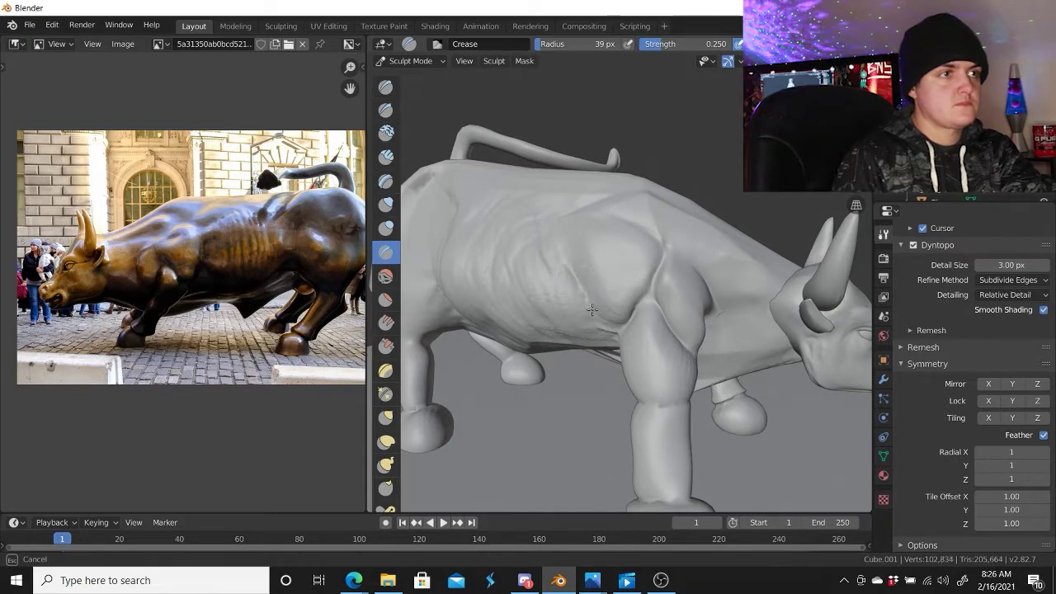
scroll(627, 371, "down", 4)
middle_click_drag(627, 370, 660, 330)
scroll(683, 289, "up", 4)
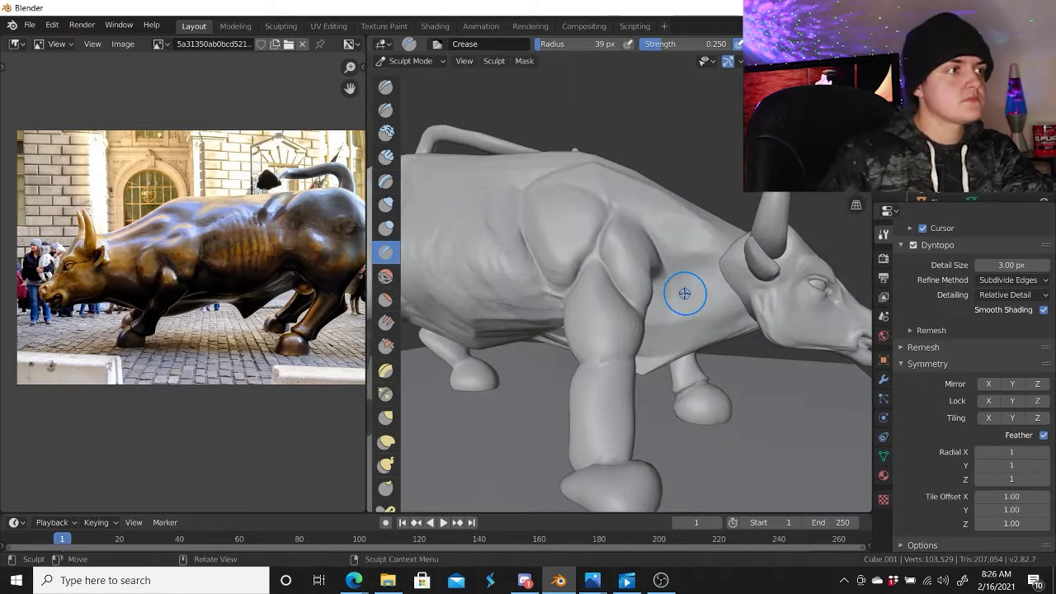
Build a clay strip on the shoulder muscle and carve a small crease beside it
key("c")
left_click_drag(644, 331, 666, 252)
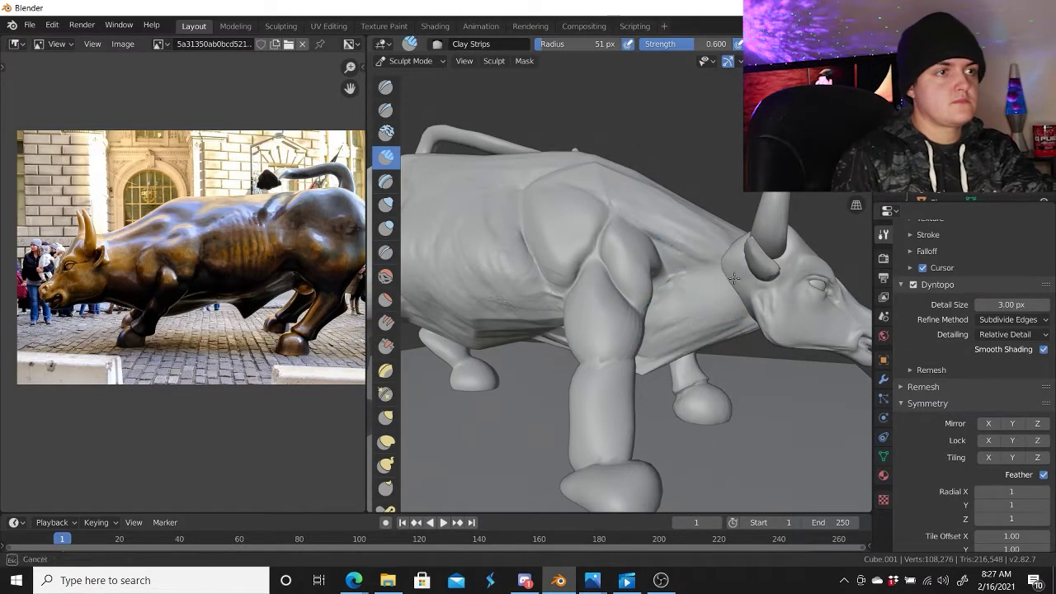
key("shift+c")
left_click_drag(645, 218, 631, 196)
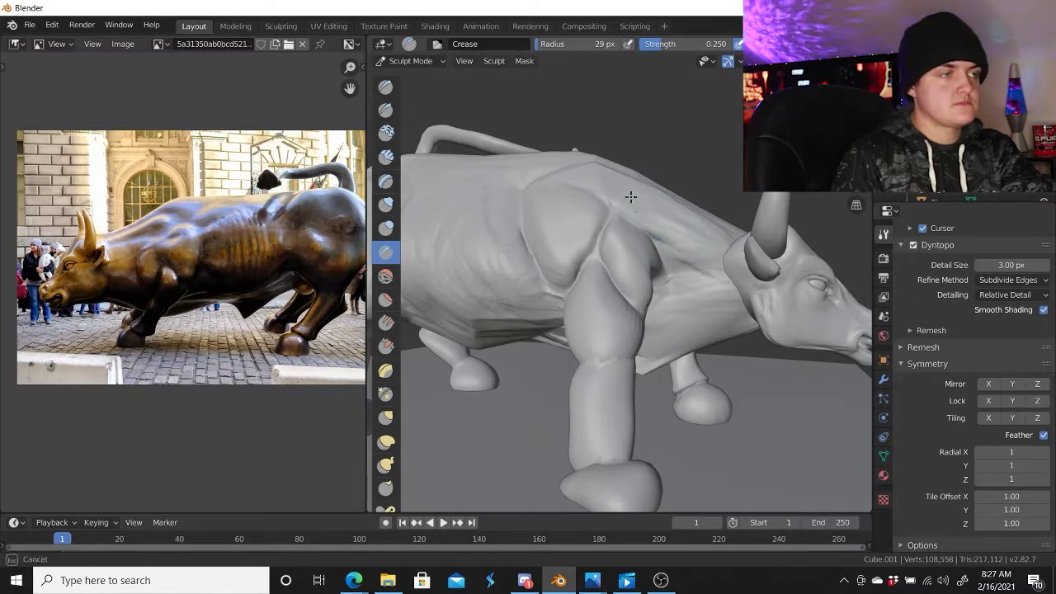
scroll(660, 212, "down", 4)
scroll(676, 396, "up", 4)
Carve creases into the bull's neck, chest and side
middle_click_drag(651, 365, 688, 419)
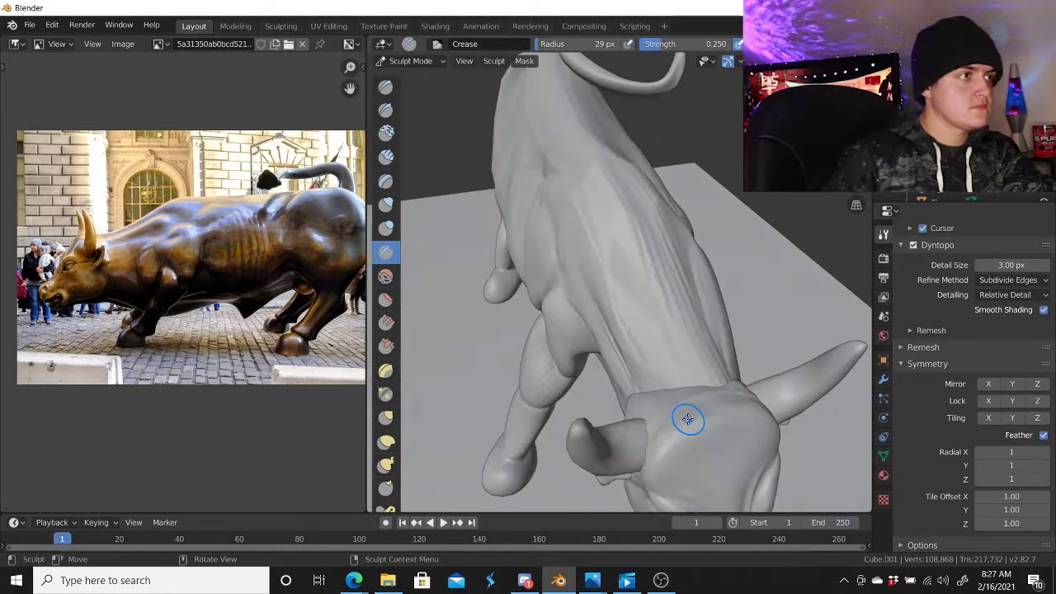
left_click_drag(658, 325, 661, 338)
middle_click_drag(661, 338, 575, 377)
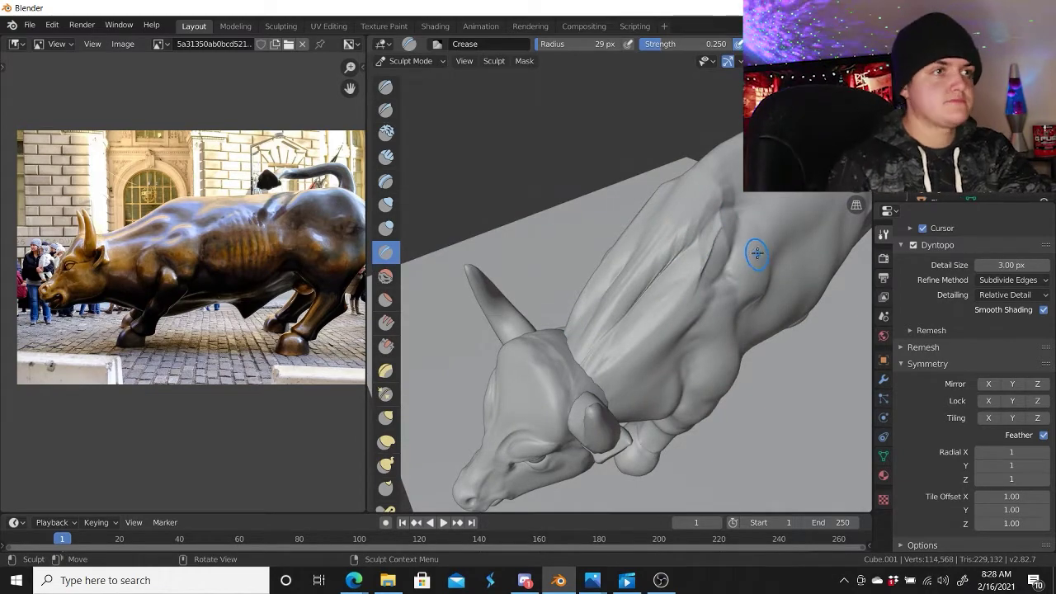
scroll(756, 253, "down", 4)
middle_click_drag(757, 254, 677, 254)
scroll(676, 255, "up", 4)
left_click_drag(600, 347, 644, 307)
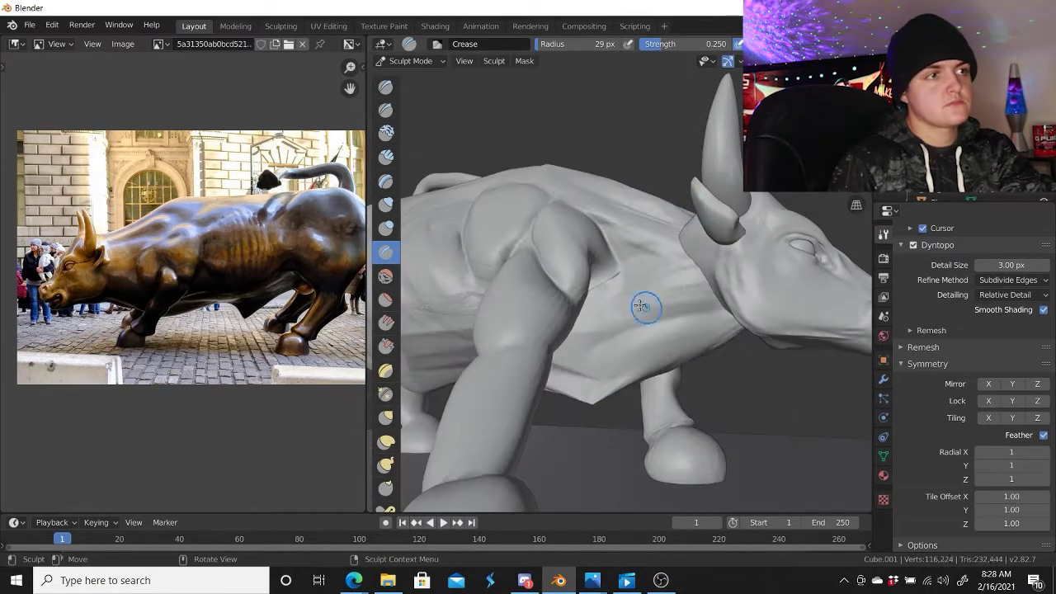
scroll(691, 344, "down", 4)
Add clay streaks on the bull's rear, then smooth them away
middle_click_drag(691, 345, 644, 321)
scroll(644, 320, "up", 4)
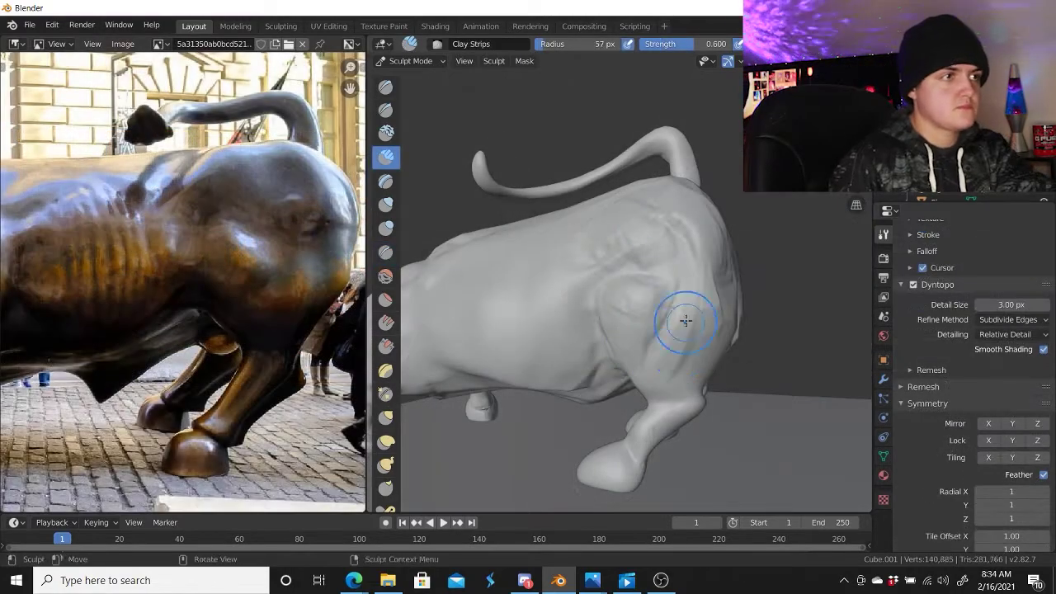
middle_click_drag(678, 330, 547, 278)
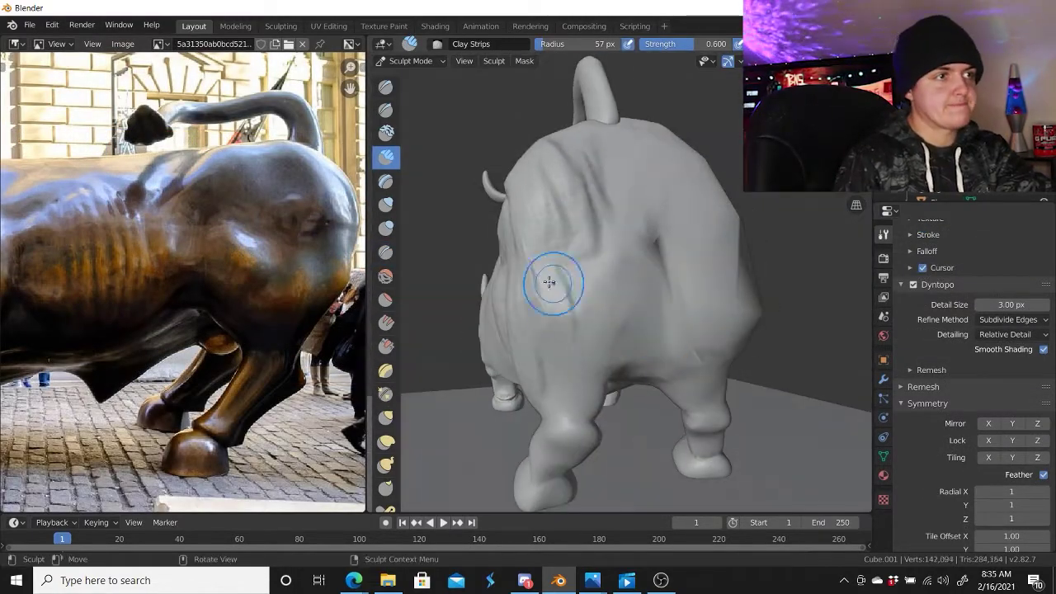
mouse_move(547, 278)
left_mouse_down()
mouse_move(577, 347)
mouse_move(601, 224)
mouse_move(577, 441)
mouse_move(632, 182)
mouse_move(580, 120)
mouse_move(608, 283)
mouse_move(686, 293)
left_mouse_up()
scroll(637, 404, "down", 4)
scroll(637, 403, "up", 4)
left_click_drag(616, 346, 707, 376, "shift")
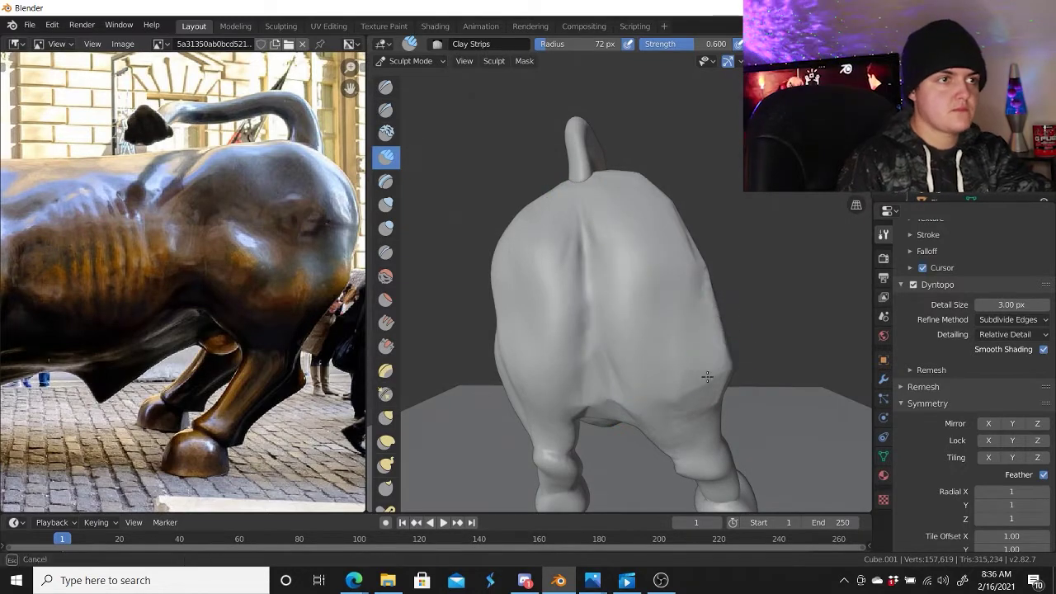
middle_click_drag(690, 373, 651, 344)
scroll(651, 344, "down", 4)
scroll(651, 344, "up", 5)
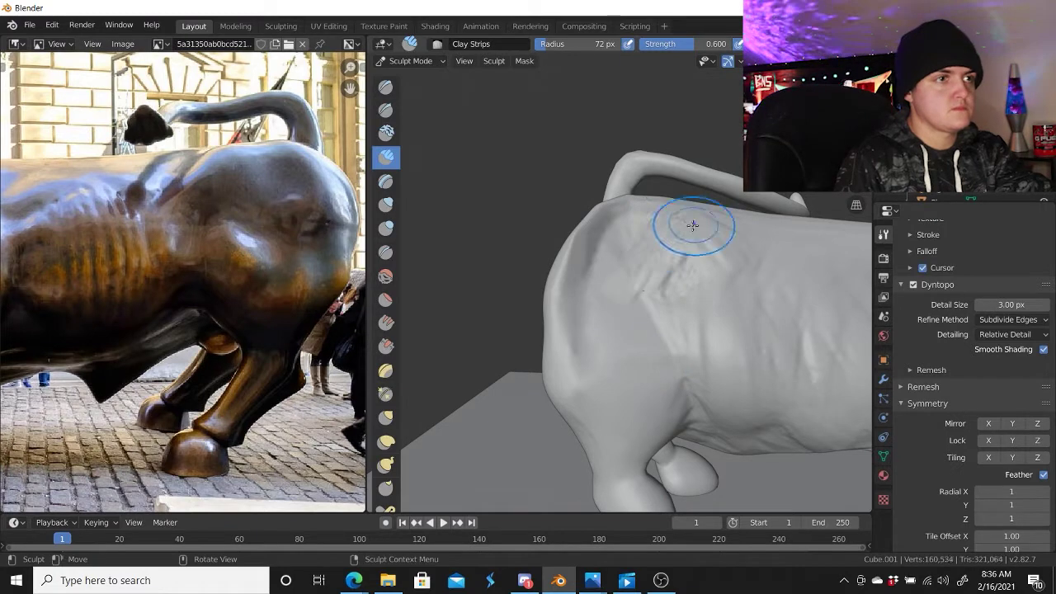
Build rib-like clay streaks across the flank and reshape the shoulder surface
left_click_drag(693, 224, 670, 298)
left_click_drag(660, 356, 672, 372)
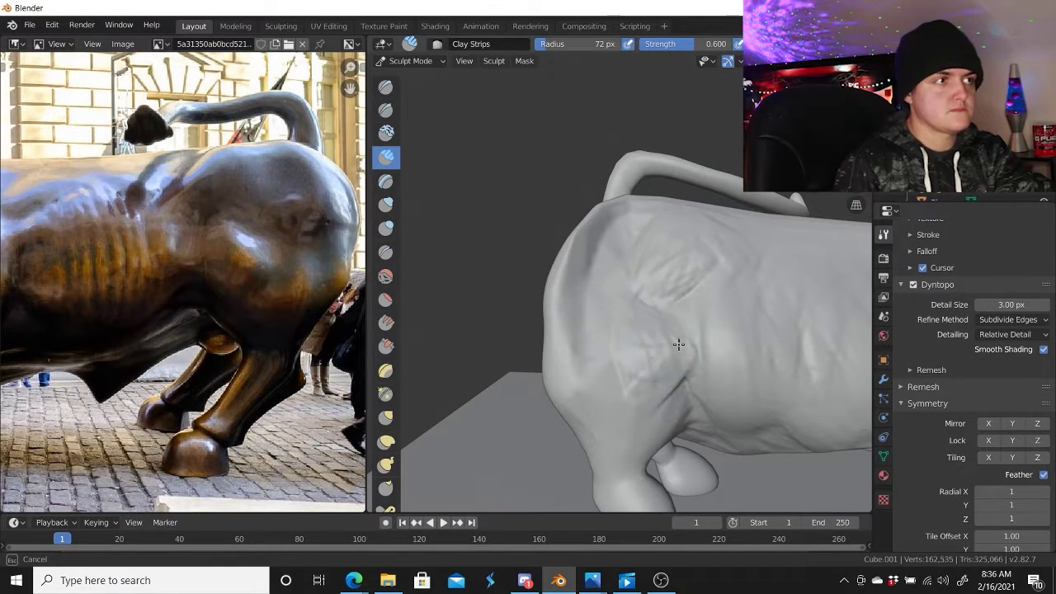
mouse_move(605, 368)
left_mouse_down()
mouse_move(593, 344)
mouse_move(573, 369)
mouse_move(582, 391)
left_mouse_up()
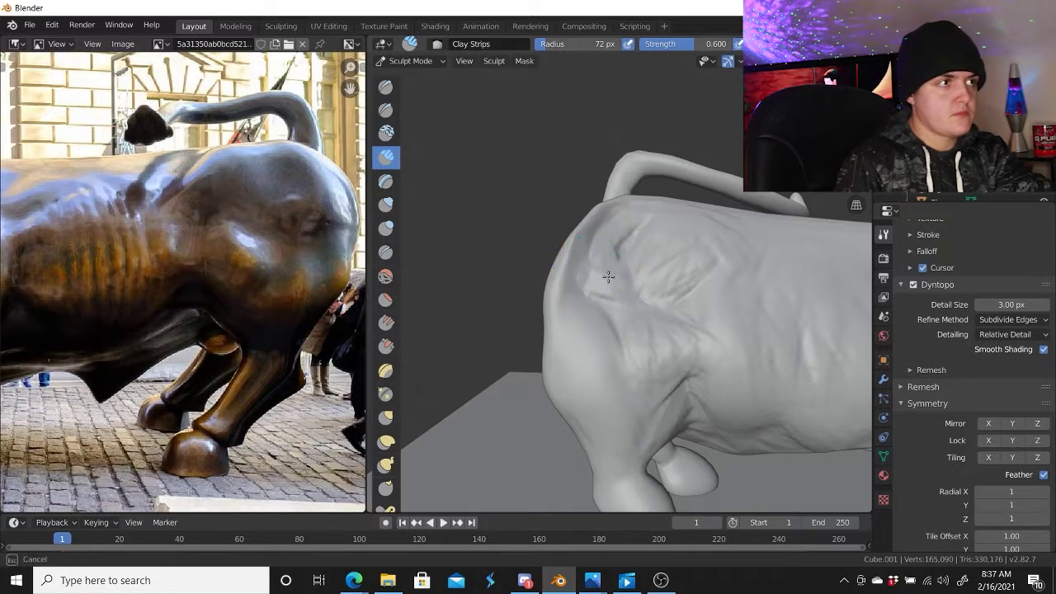
left_click_drag(604, 225, 602, 228)
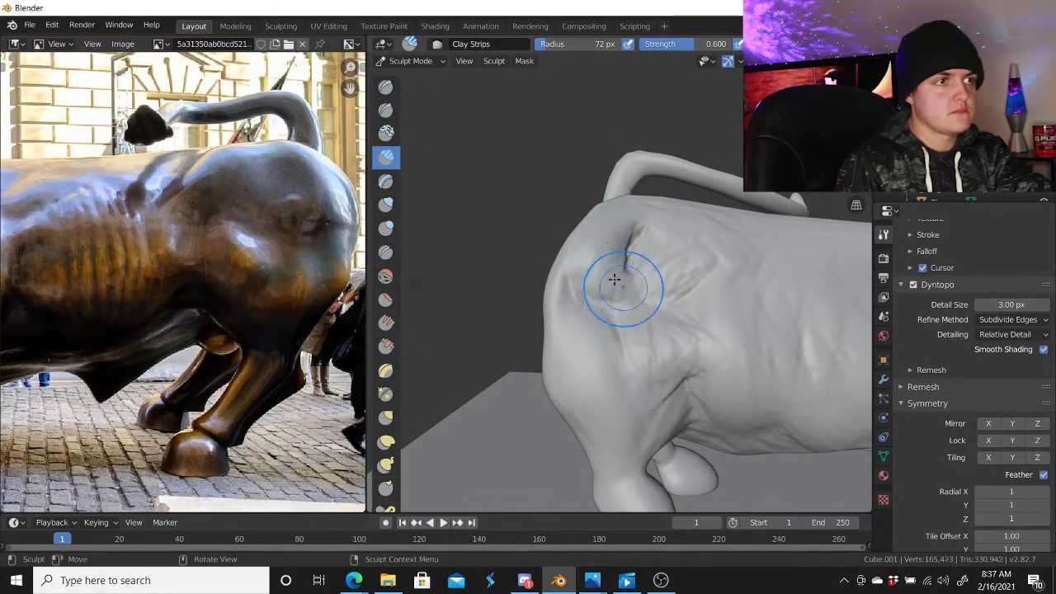
mouse_move(667, 349)
middle_mouse_down()
mouse_move(636, 448)
mouse_move(666, 440)
middle_mouse_up()
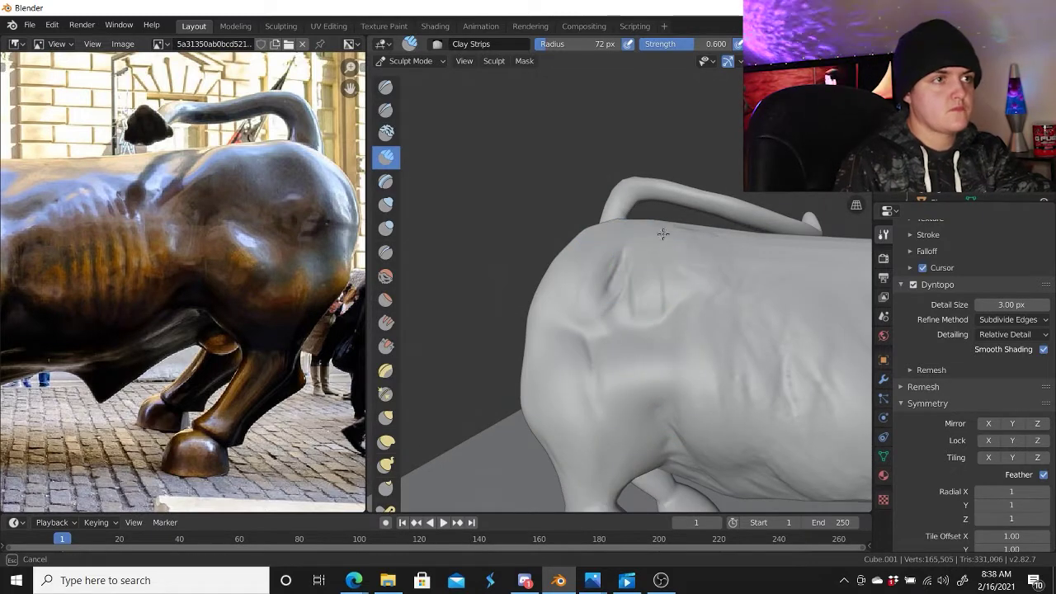
Resize the brush radius from 45 px to 64 px at a side view
scroll(696, 289, "down", 5)
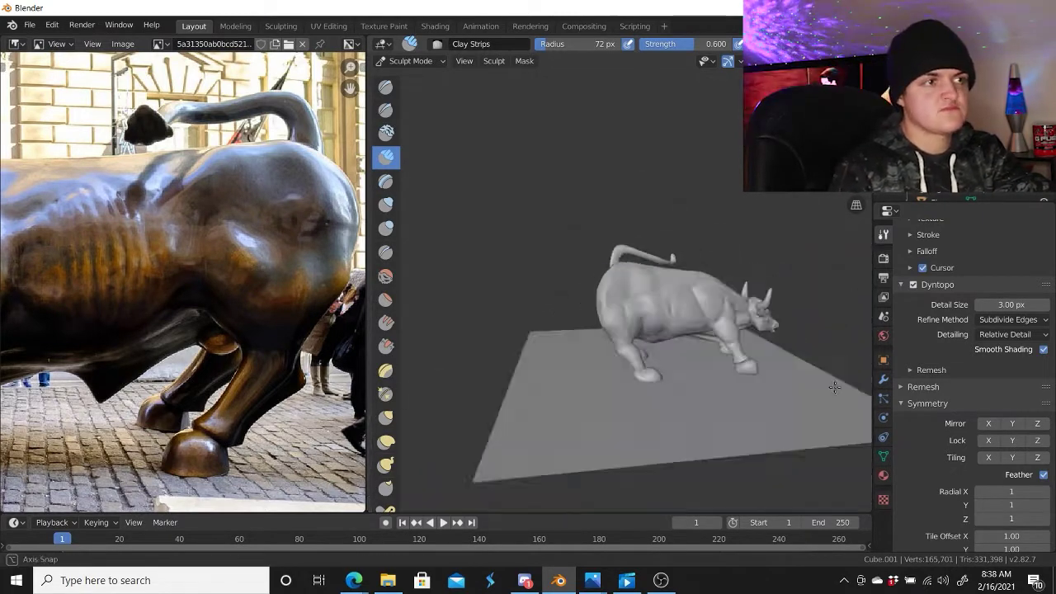
middle_click_drag(696, 290, 599, 349)
scroll(599, 349, "up", 5)
scroll(671, 484, "down", 5)
middle_click_drag(672, 483, 754, 389)
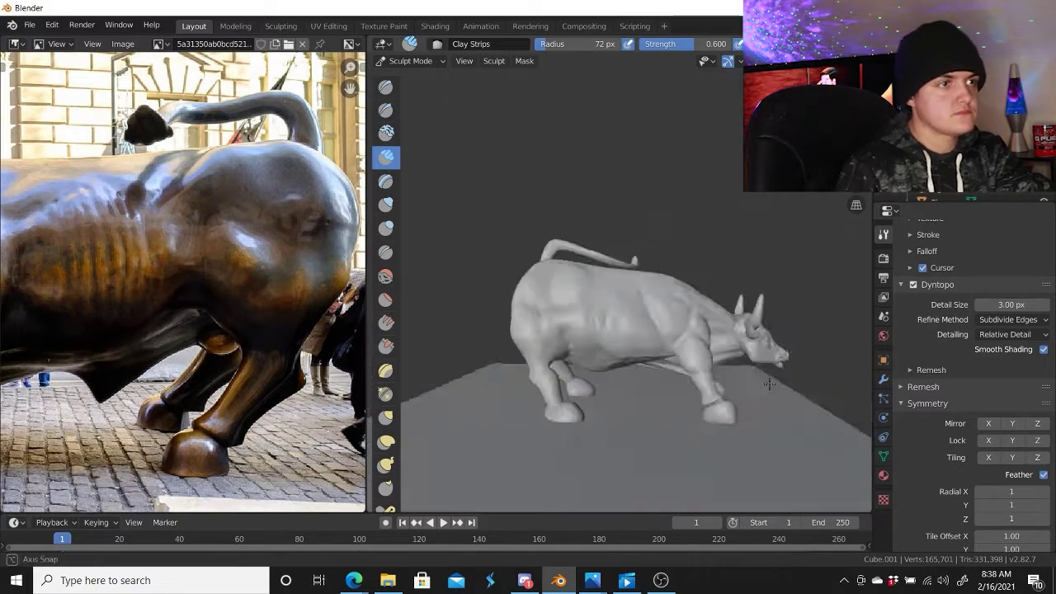
scroll(754, 389, "up", 5)
key("f")
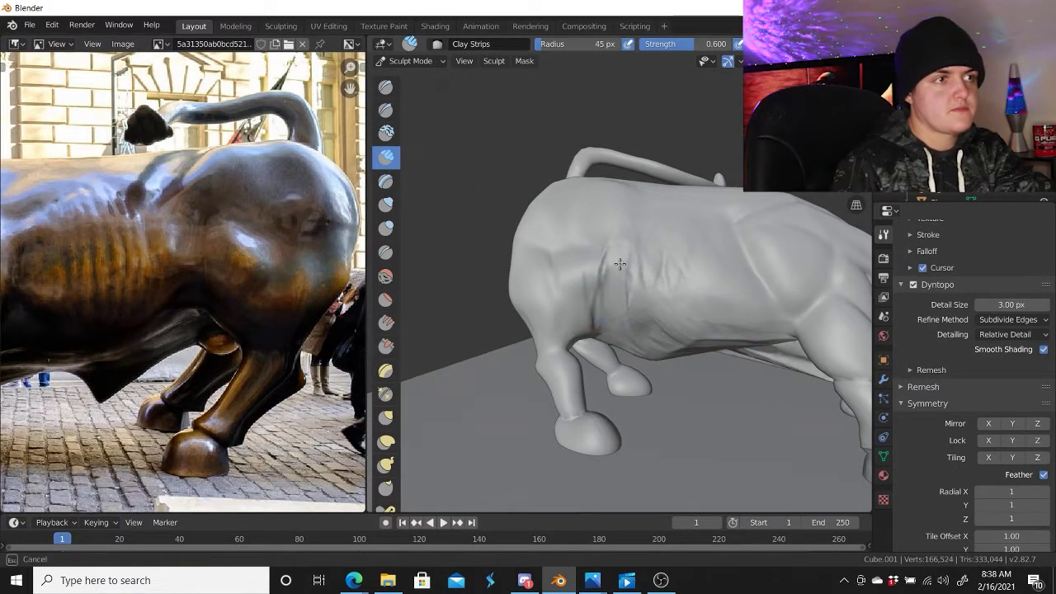
left_click_drag(592, 286, 650, 267)
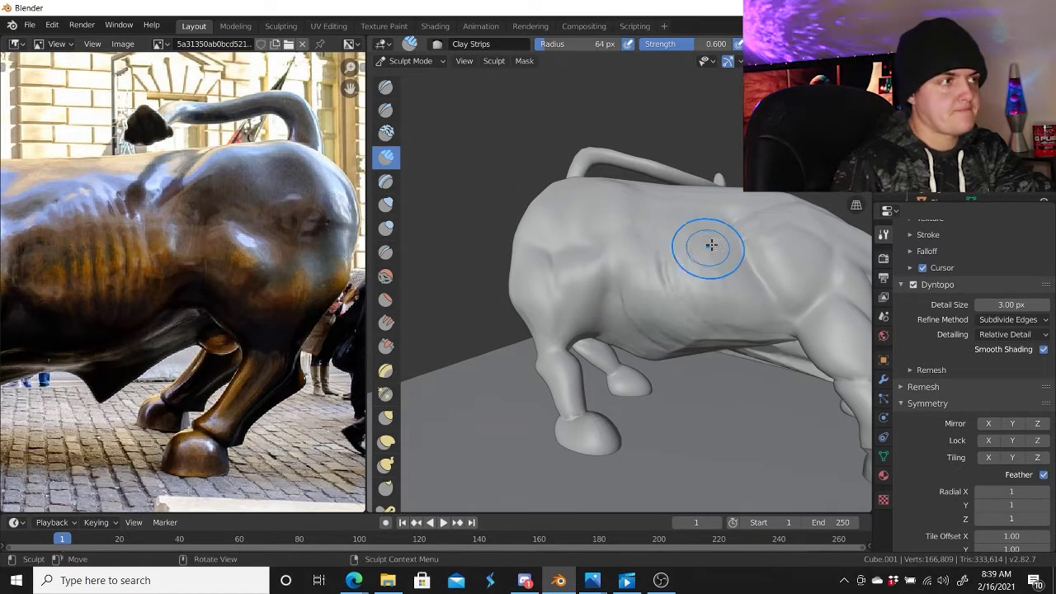
Cycle through Crease, Clay Strips and Grab brushes while circling to the bull's rear side
key("shift+c")
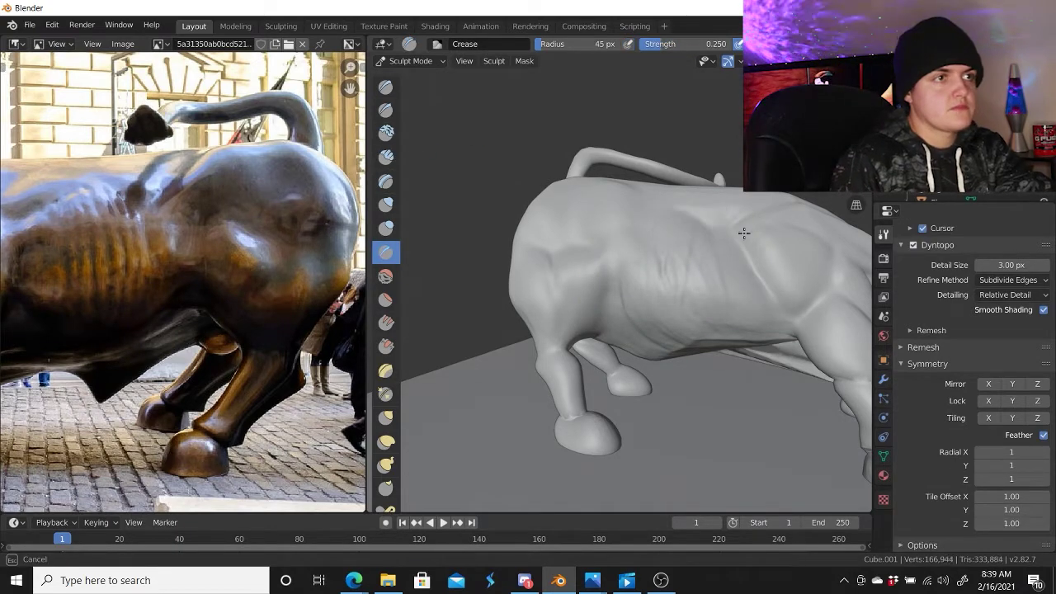
key("c")
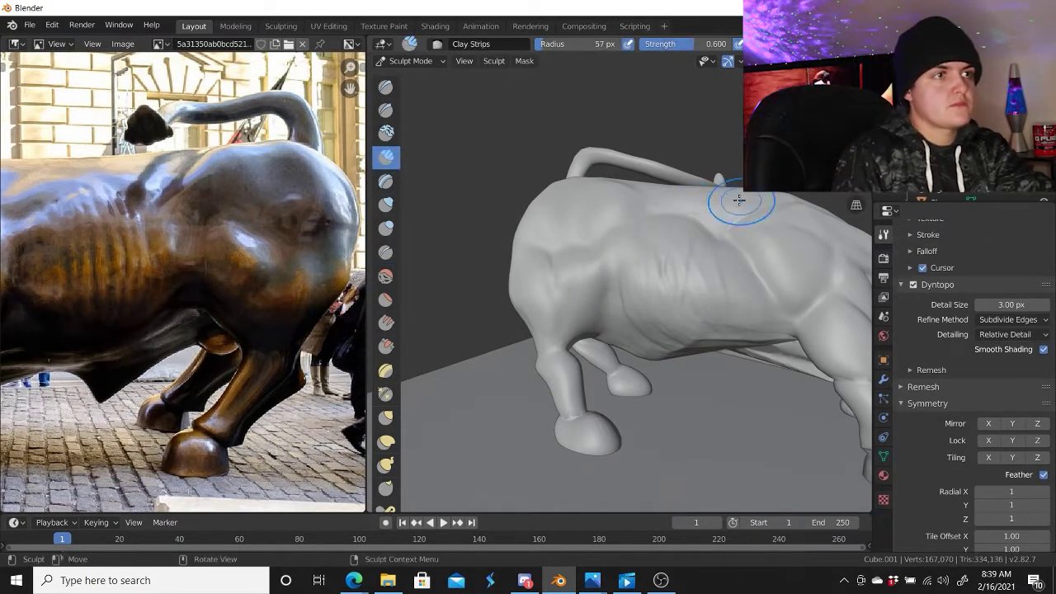
scroll(684, 306, "down", 2)
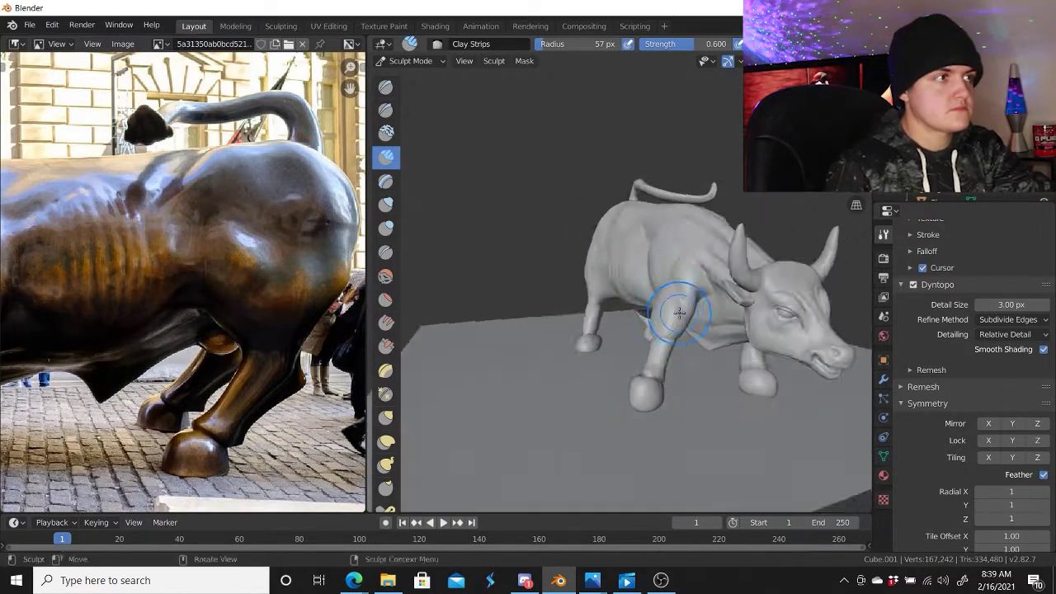
middle_click_drag(684, 307, 627, 272)
scroll(300, 283, "down", 3)
middle_click_drag(577, 247, 624, 202)
key("g")
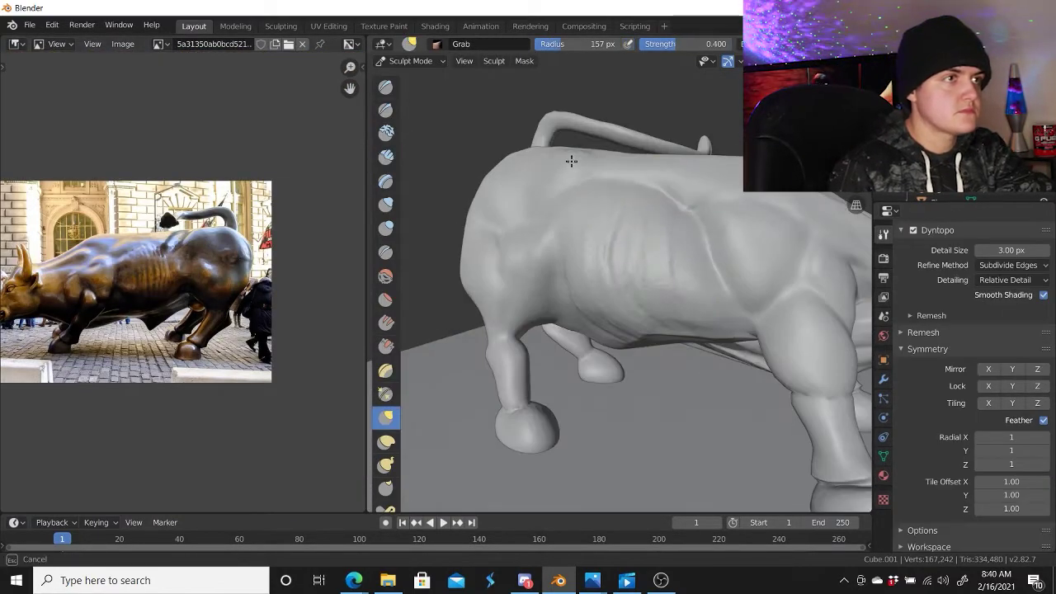
scroll(640, 214, "down", 5)
scroll(566, 200, "up", 5)
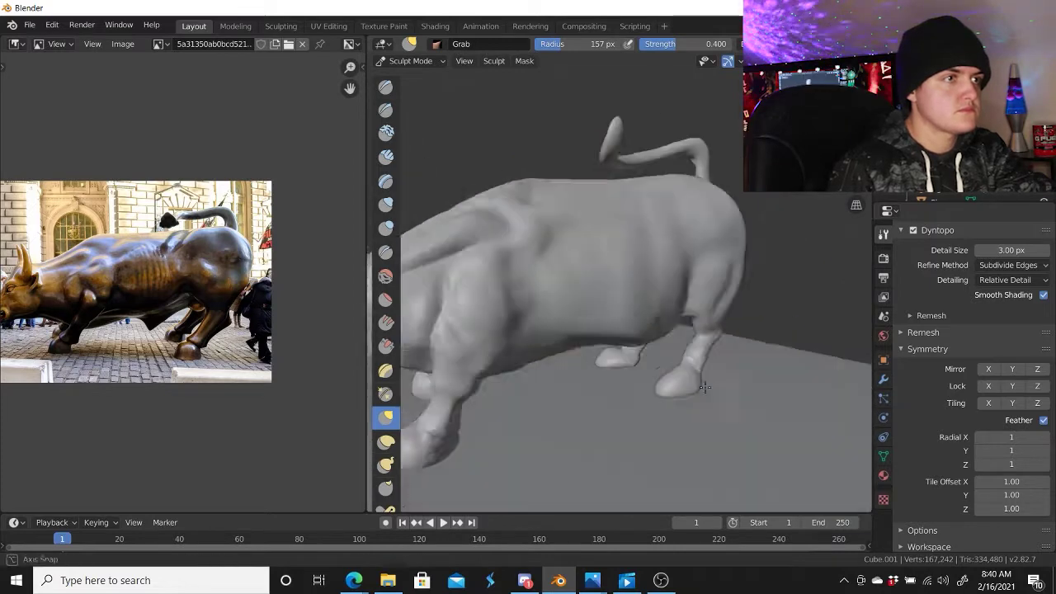
middle_click_drag(566, 201, 509, 252)
key("shift+c")
Set a 46 px brush radius and place the right and left spheres under the hindquarters
key("f")
left_click(552, 301)
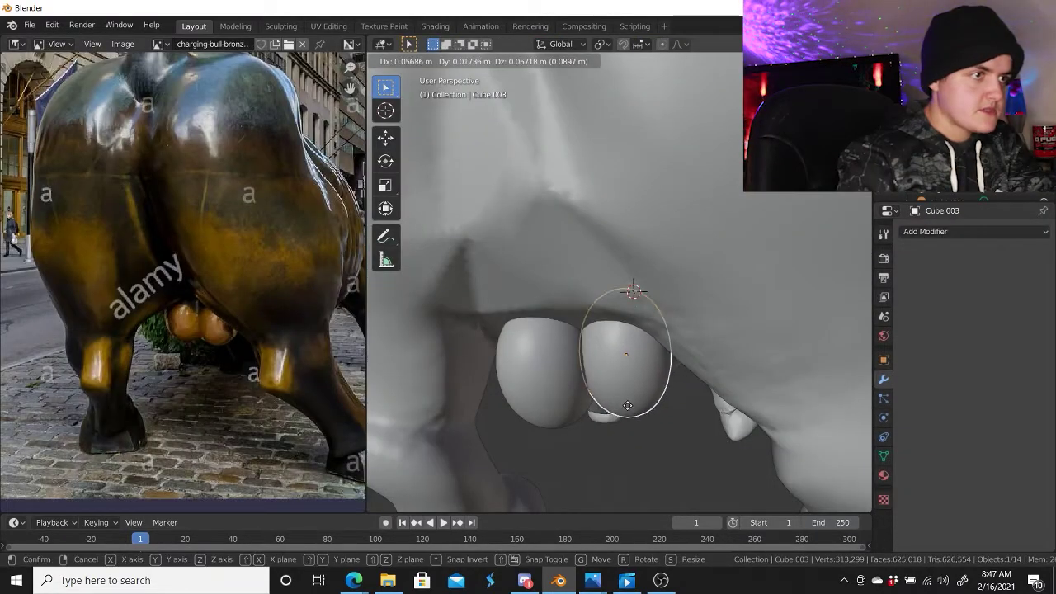
left_click(601, 415)
key("g")
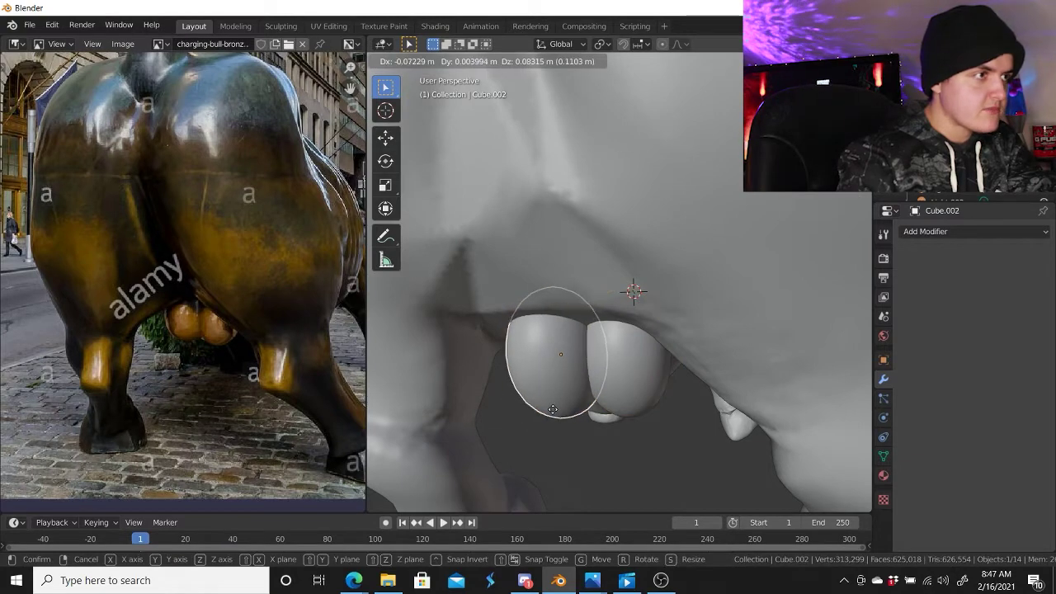
left_click(555, 406)
scroll(555, 406, "down", 5)
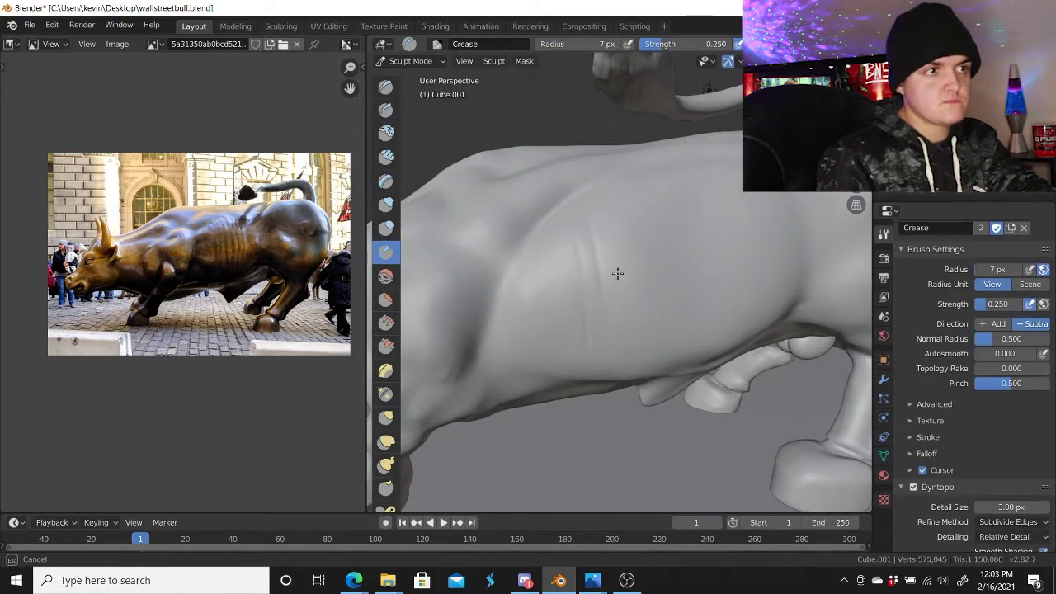
Switch the viewport shading to the red clay matcap
left_click(863, 44)
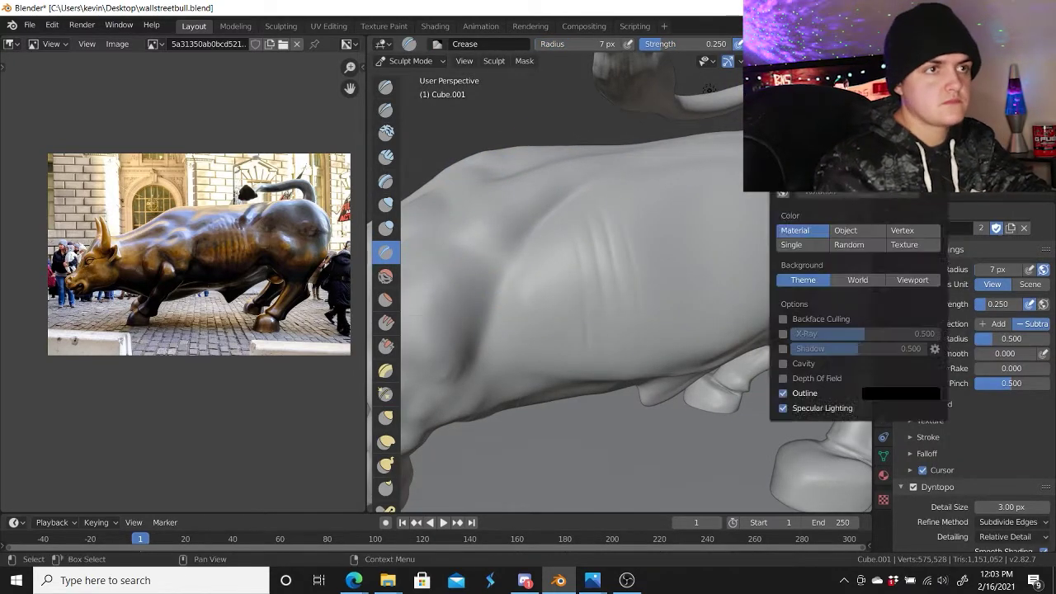
left_click(792, 247)
left_click(611, 218)
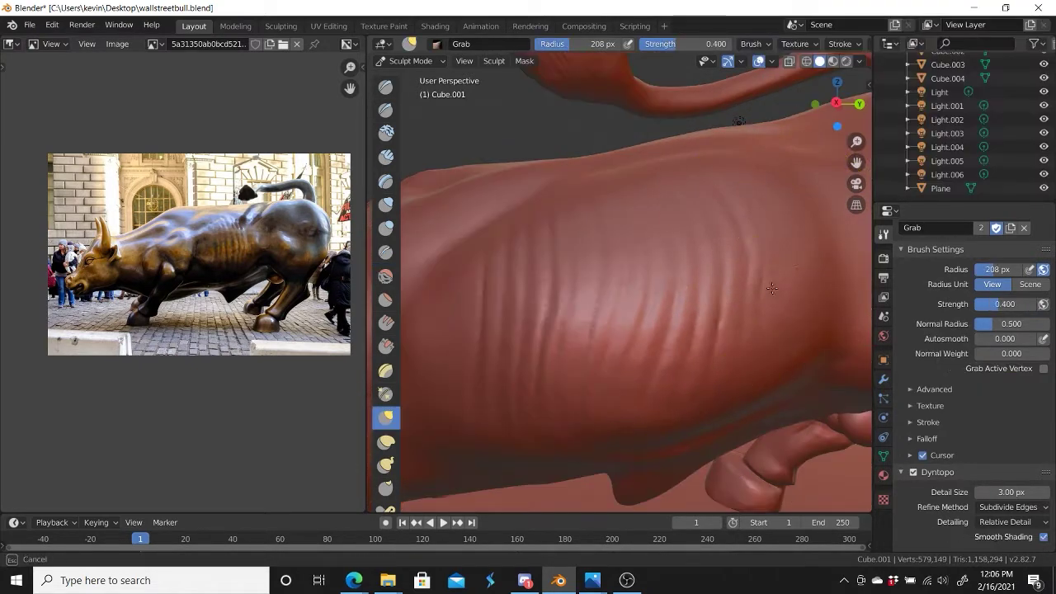
Pull the bull's flank into shape with a long sculpt stroke
scroll(672, 306, "down", 3)
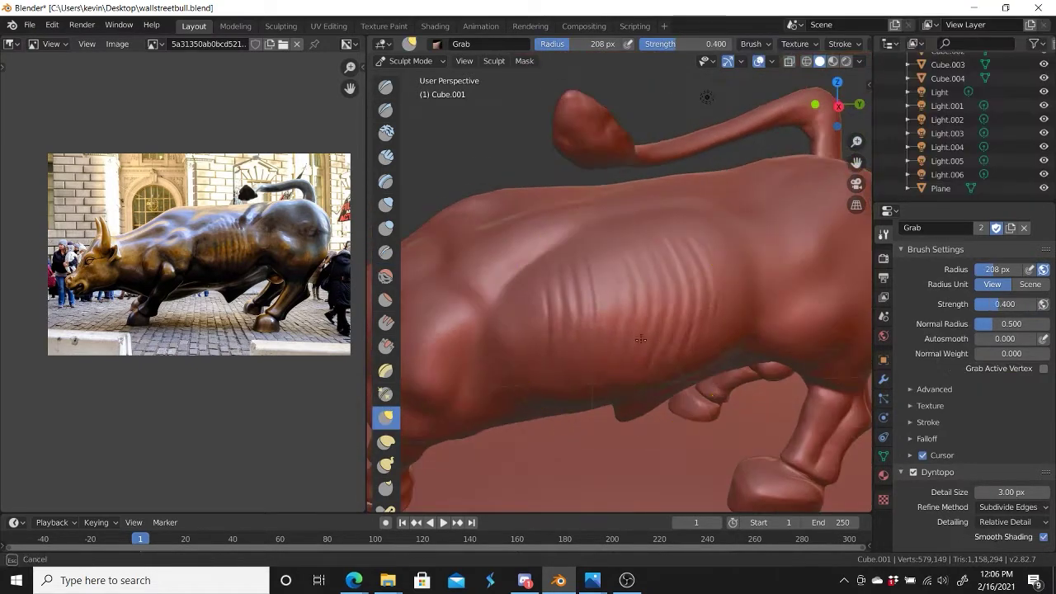
scroll(671, 306, "down", 3)
scroll(556, 336, "down", 2)
scroll(556, 336, "up", 5)
mouse_move(561, 322)
middle_mouse_down()
mouse_move(759, 330)
mouse_move(801, 349)
middle_mouse_up()
Return to the Crease brush, orbit the rendered bull, and save the scene
key("shift+c")
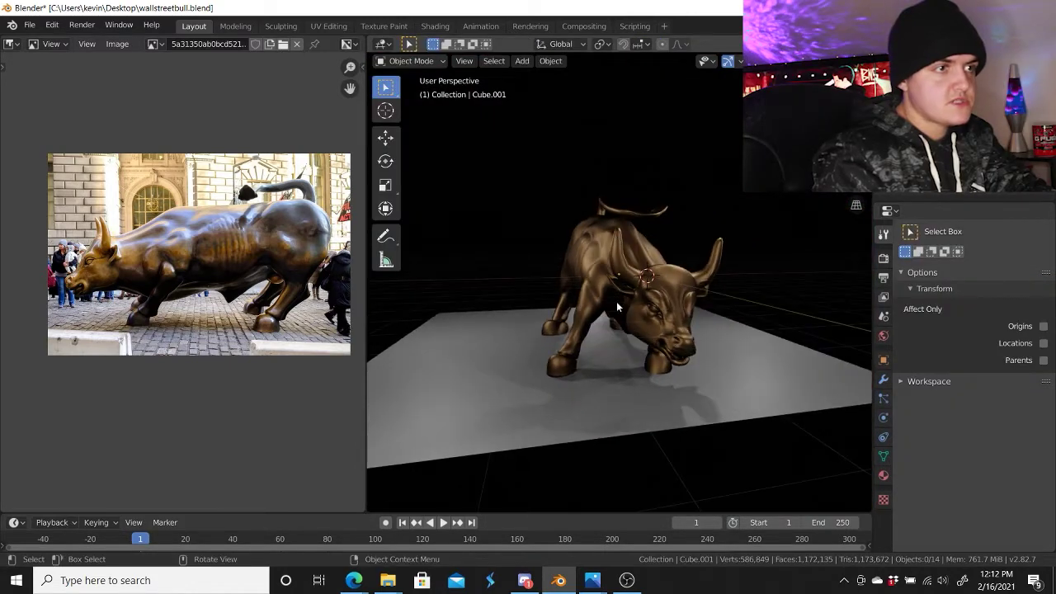
mouse_move(523, 278)
middle_mouse_down()
mouse_move(585, 374)
mouse_move(547, 334)
mouse_move(583, 354)
mouse_move(569, 365)
middle_mouse_up()
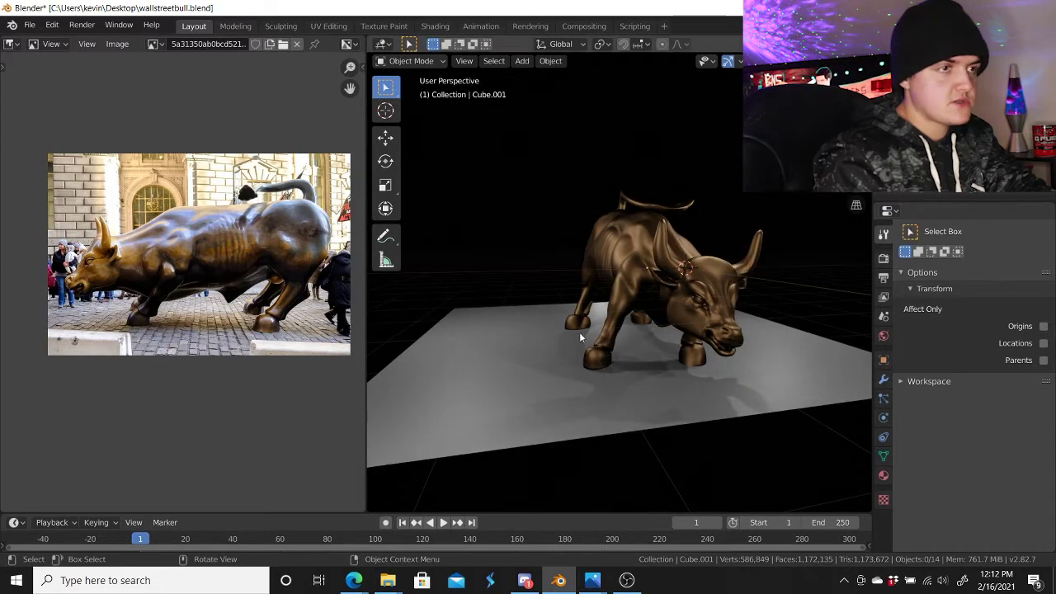
mouse_move(640, 367)
middle_mouse_down()
mouse_move(603, 363)
mouse_move(645, 382)
middle_mouse_up()
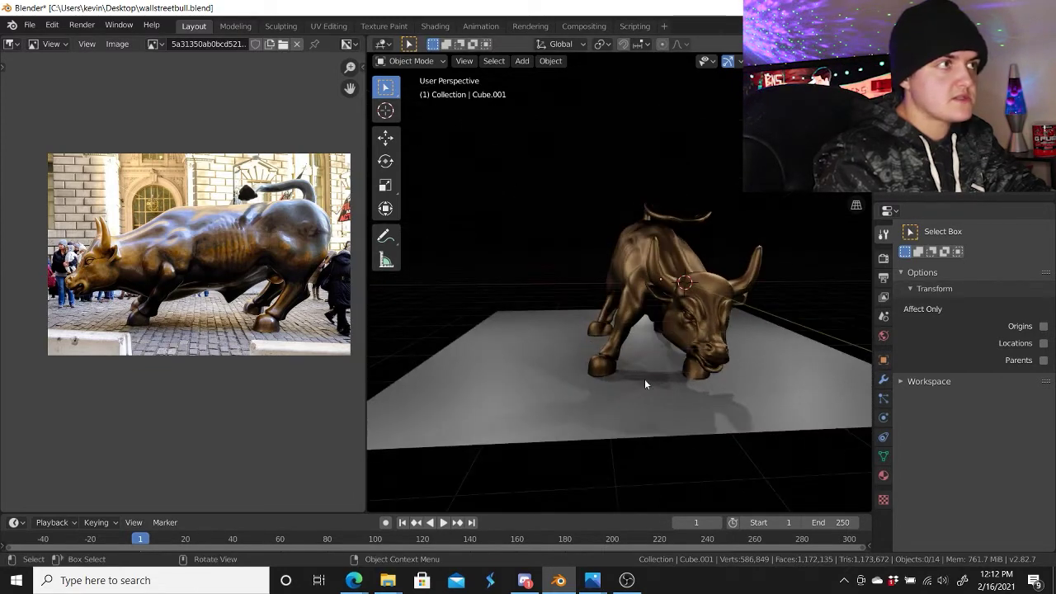
left_click(30, 25)
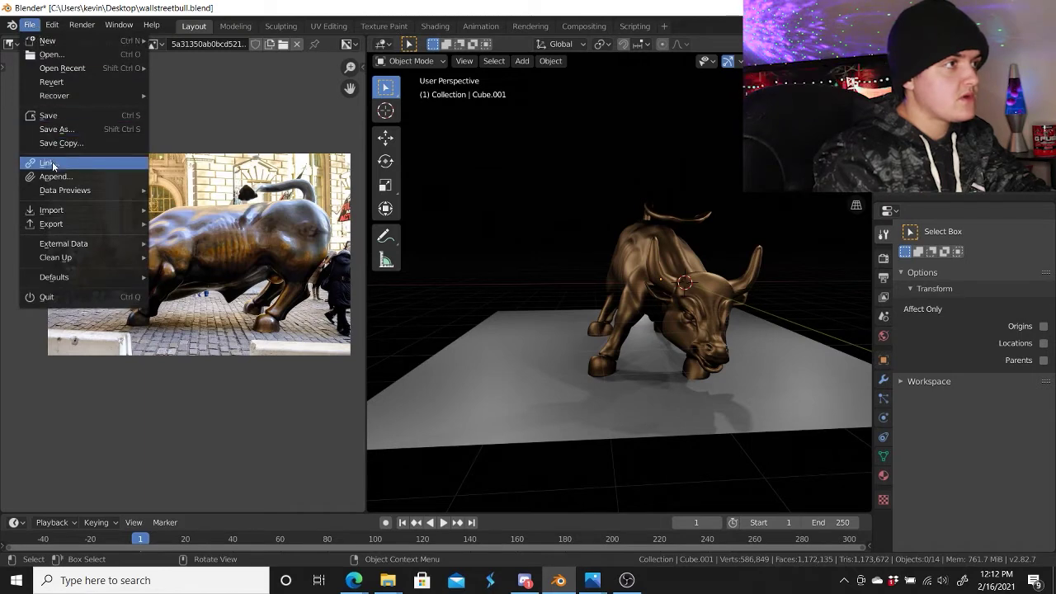
left_click(67, 116)
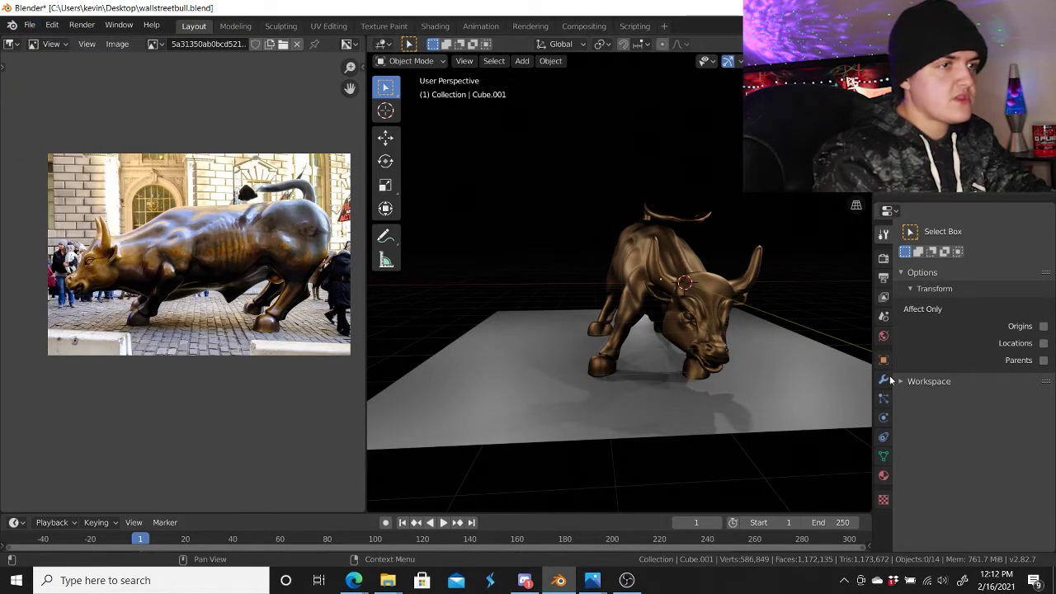
Orbit the bull and floor to a new angle and reopen the File menu
mouse_move(682, 363)
middle_mouse_down()
mouse_move(719, 371)
mouse_move(677, 368)
middle_mouse_up()
scroll(676, 368, "up", 2)
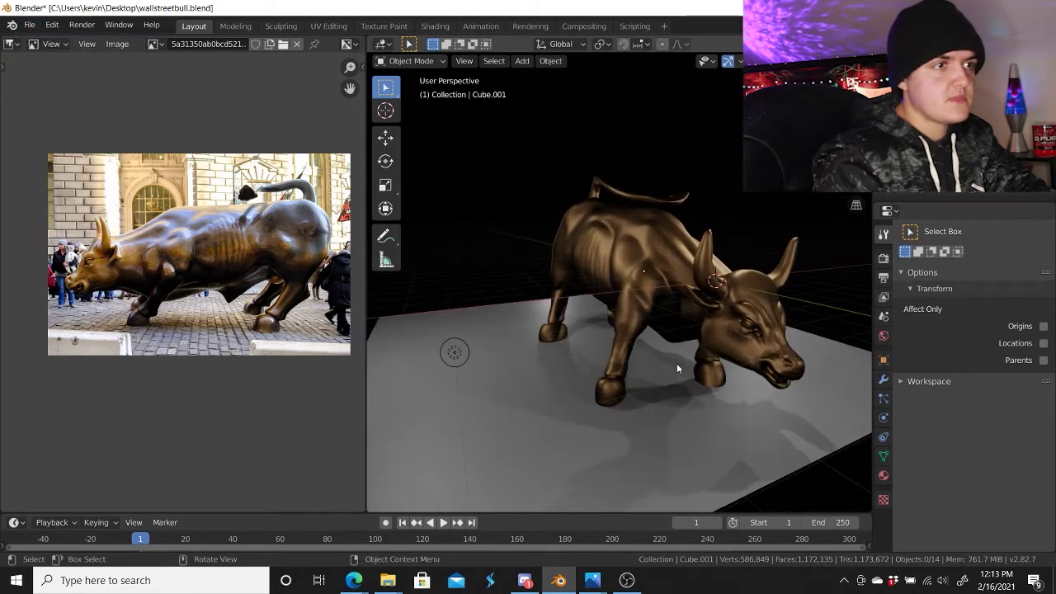
left_click(31, 26)
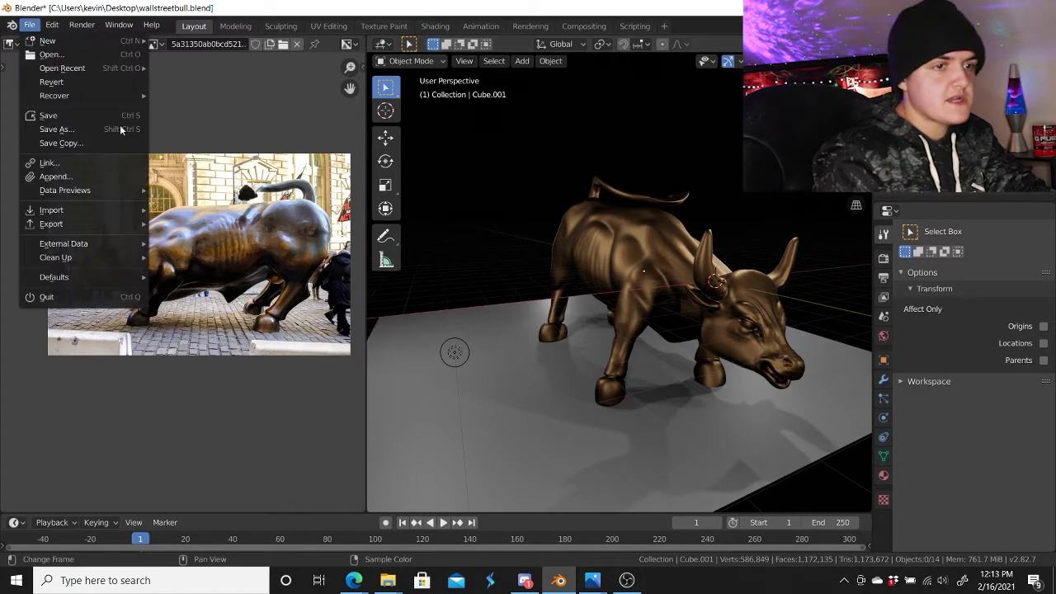
left_click(30, 25)
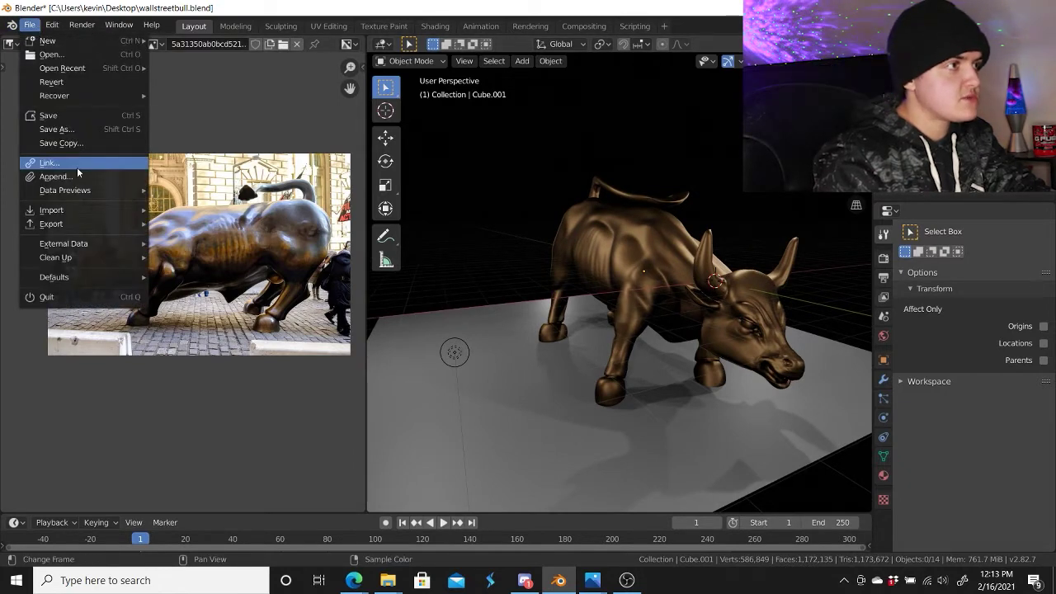
left_click(29, 26)
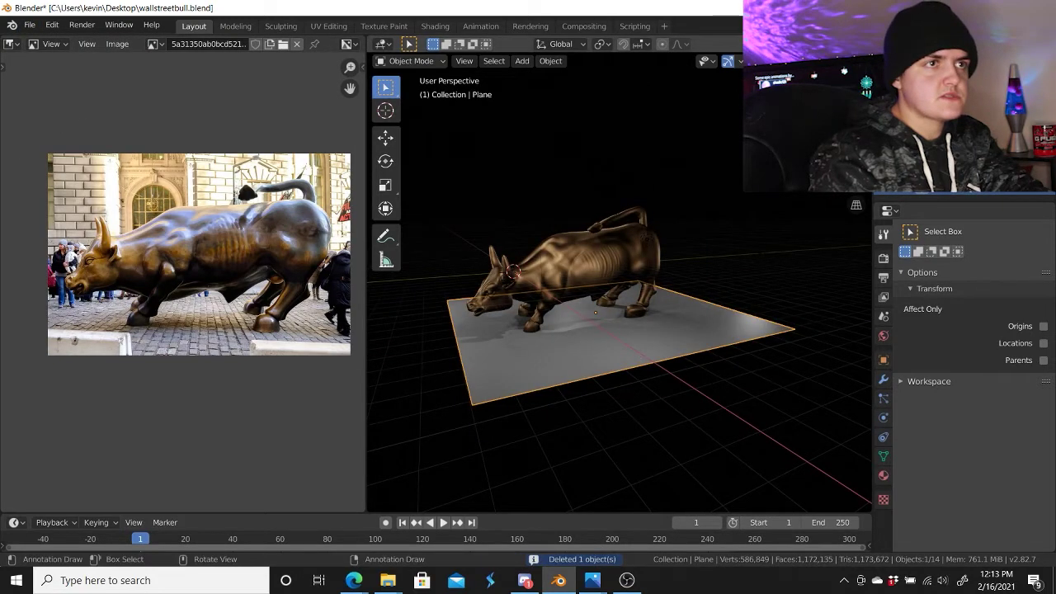
In solid shading and Edit Mode, raise the back part of the floor plane into a ramp
key("z")
key("Tab")
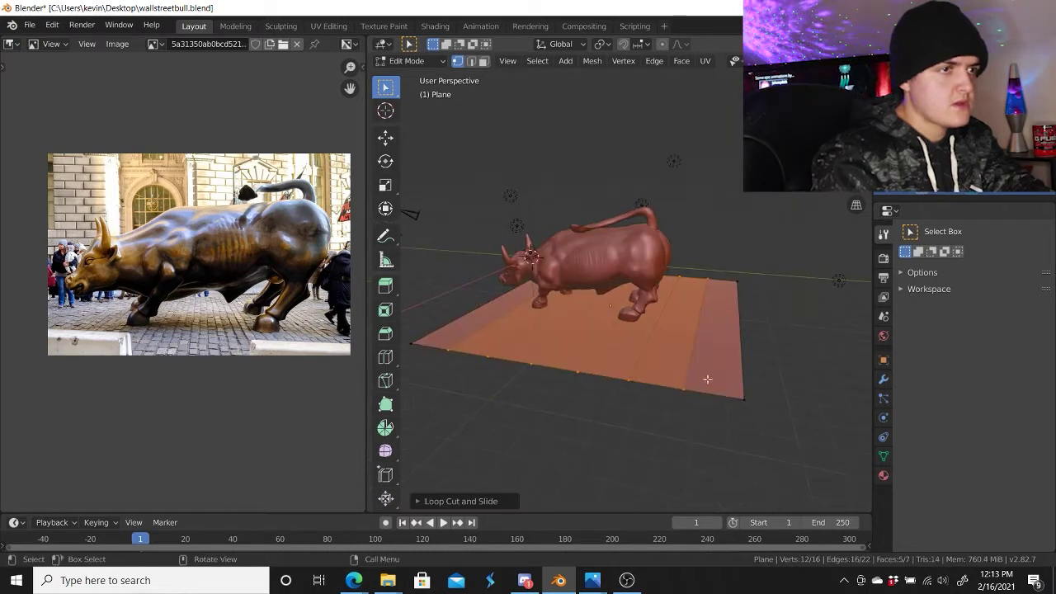
key("Tab")
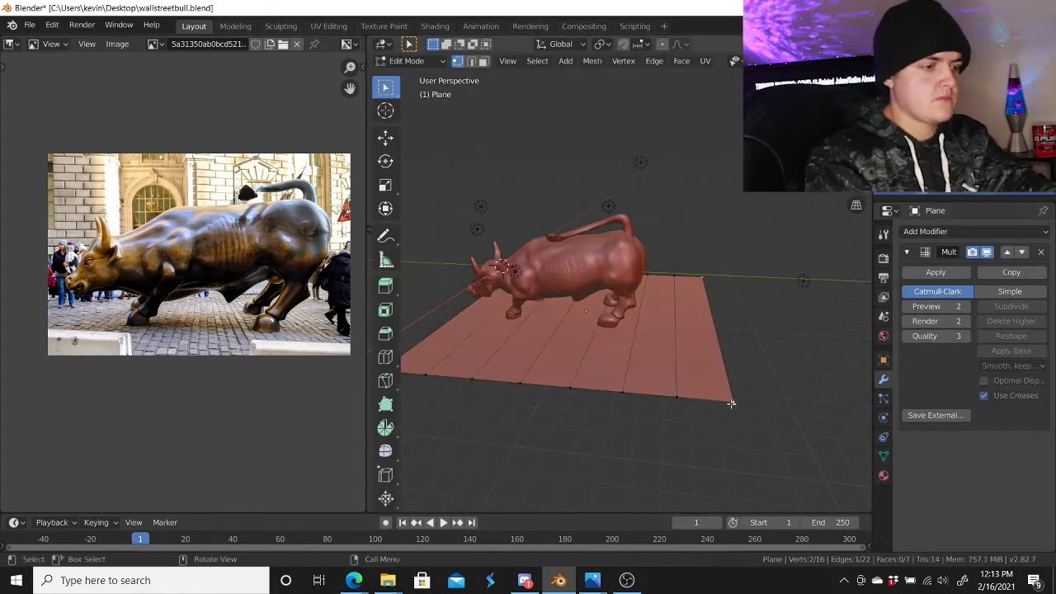
key("g")
left_click(557, 378)
From a side view, move the floor's back edge along the Y axis with smooth falloff
key("g")
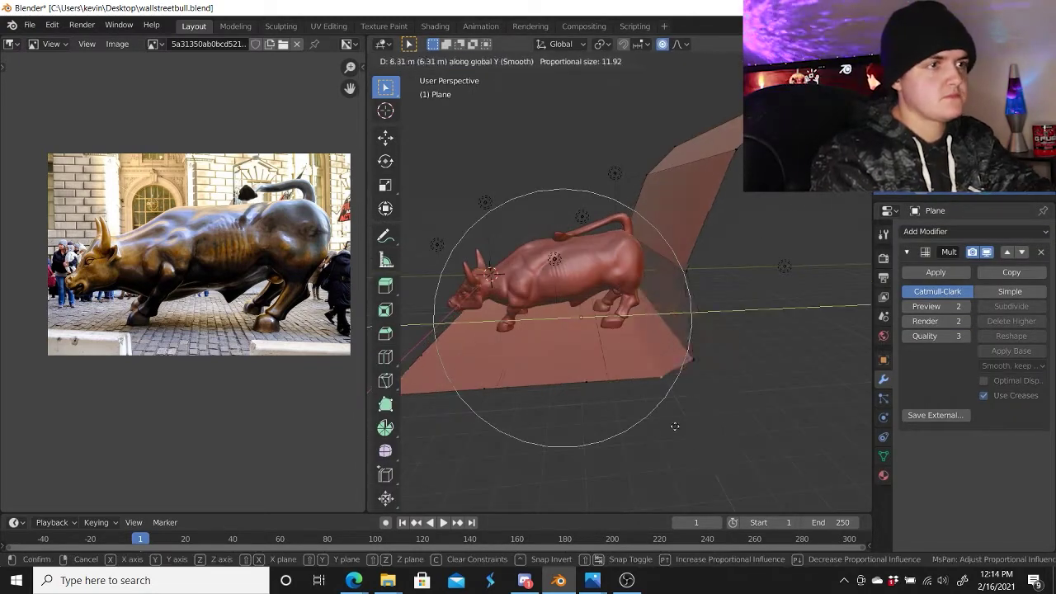
key("Escape")
middle_click_drag(557, 378, 679, 256)
key("g")
key("y")
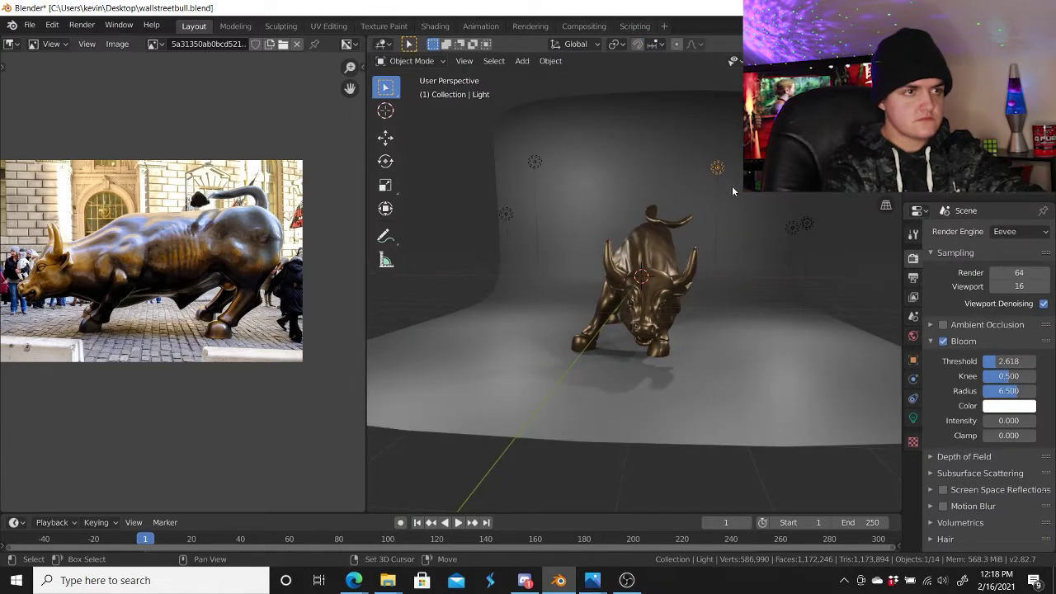
Place the duplicated light, orbit to the bull's front, and render the final still image
left_click(545, 228)
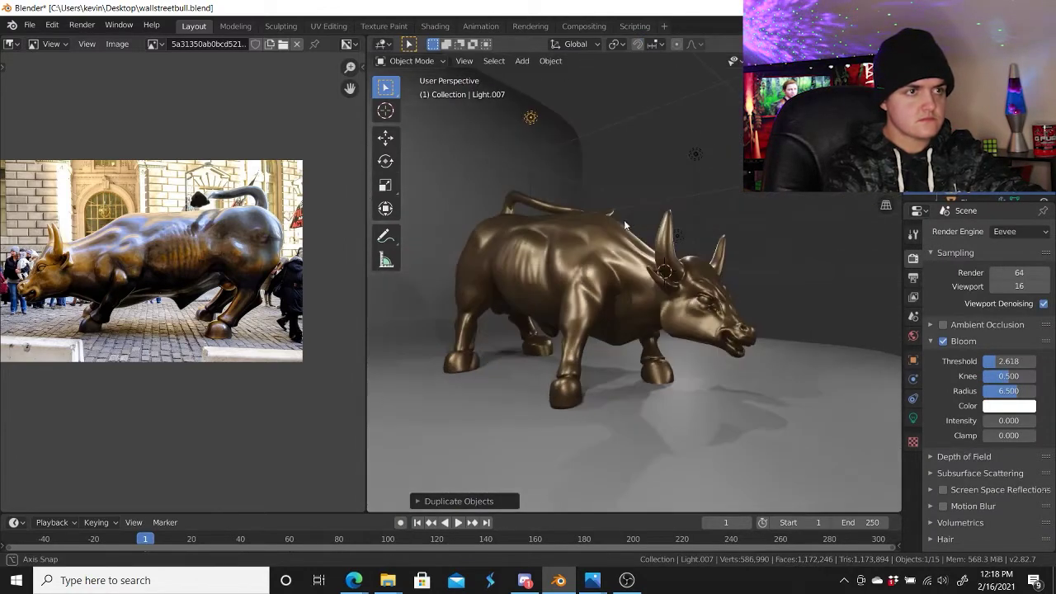
mouse_move(722, 239)
middle_mouse_down()
mouse_move(607, 230)
mouse_move(646, 221)
mouse_move(673, 239)
mouse_move(667, 233)
middle_mouse_up()
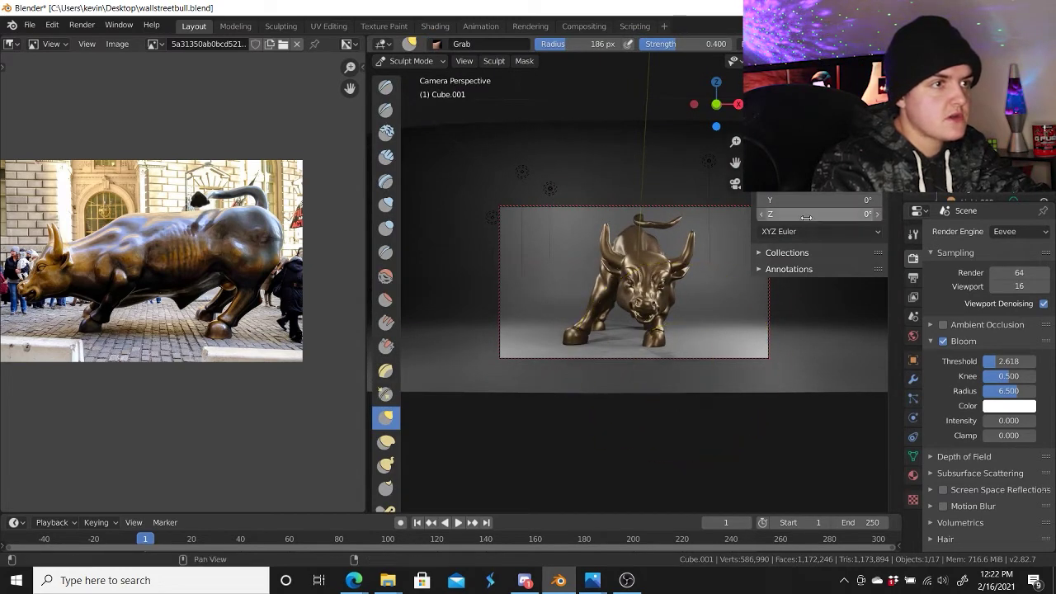
mouse_move(386, 276)
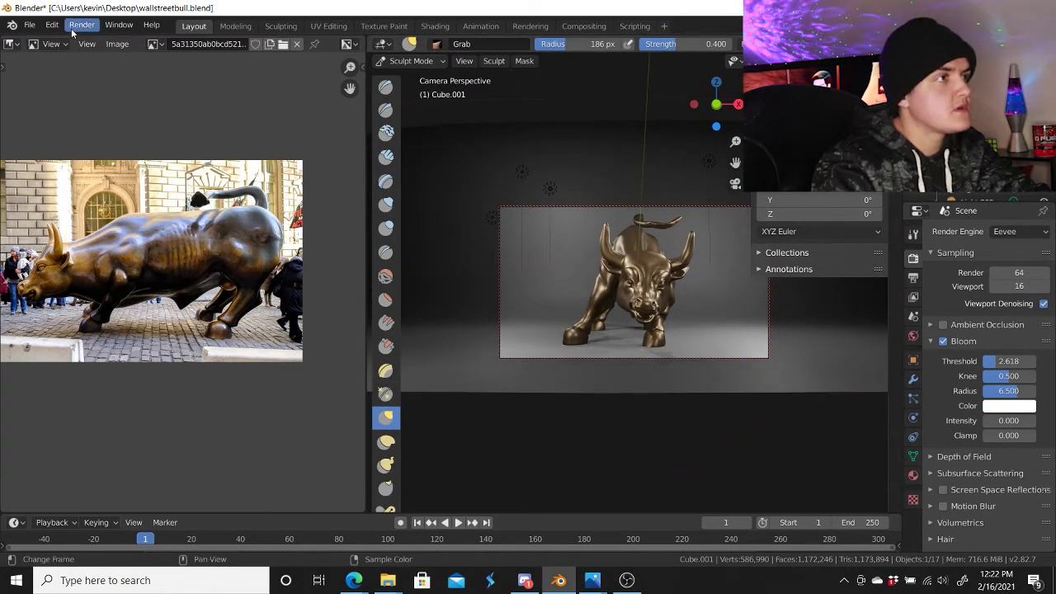
left_click(72, 30)
left_click(89, 43)
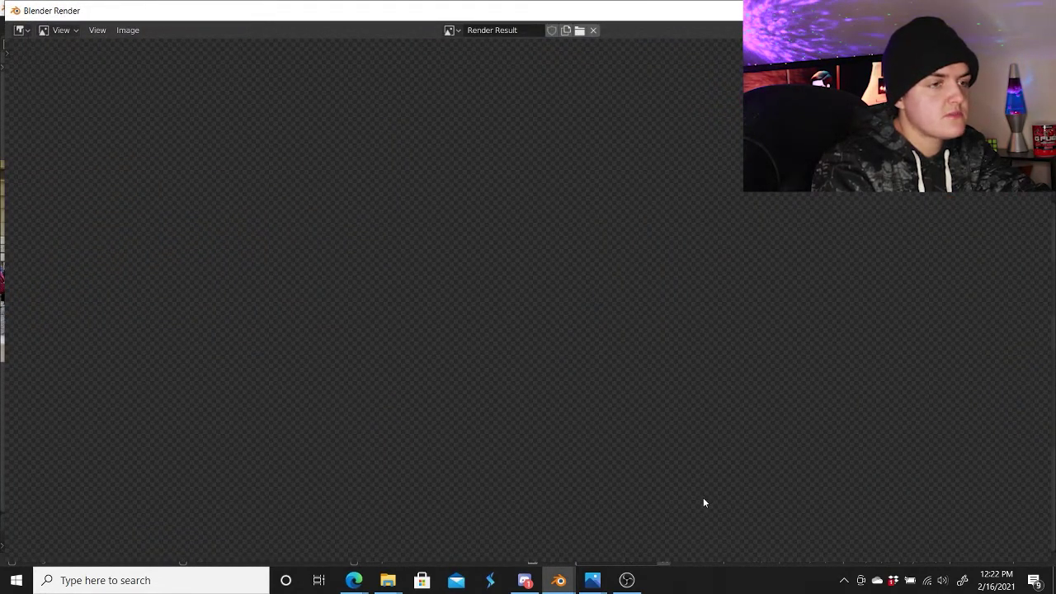
Zoom and pan the Render Result to inspect the bronze bull against the curved backdrop
scroll(703, 497, "down", 4)
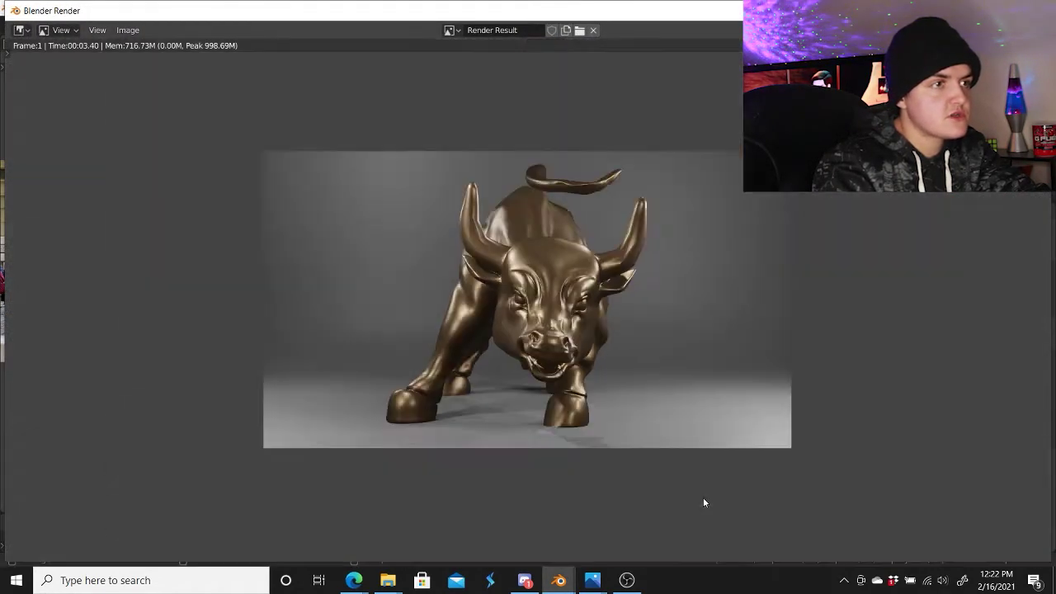
scroll(703, 498, "up", 2)
scroll(703, 498, "up", 2)
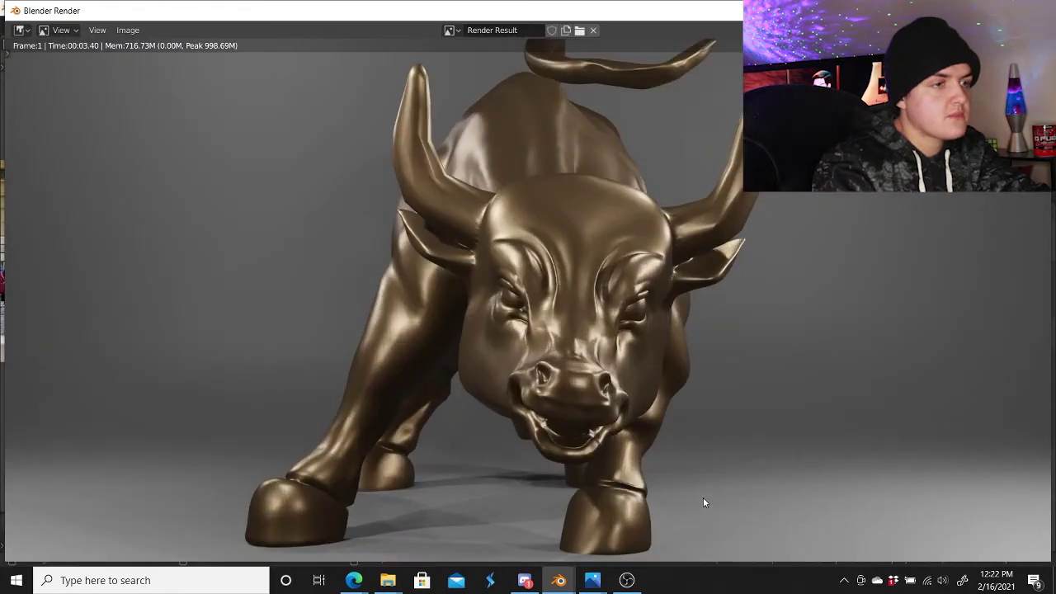
scroll(703, 500, "down", 2)
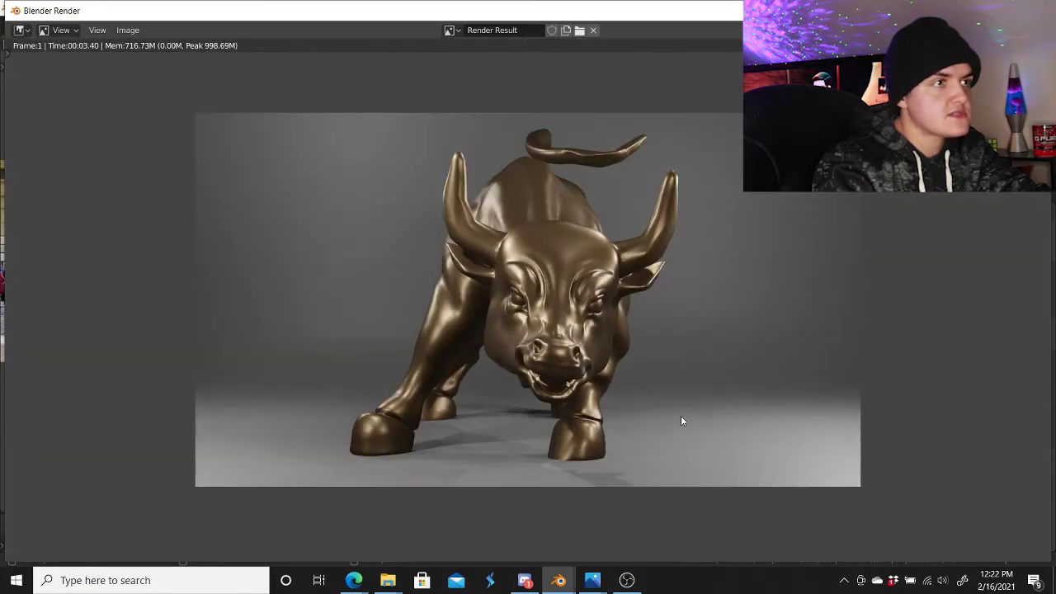
middle_click_drag(681, 415, 684, 437)
scroll(684, 438, "up", 1)
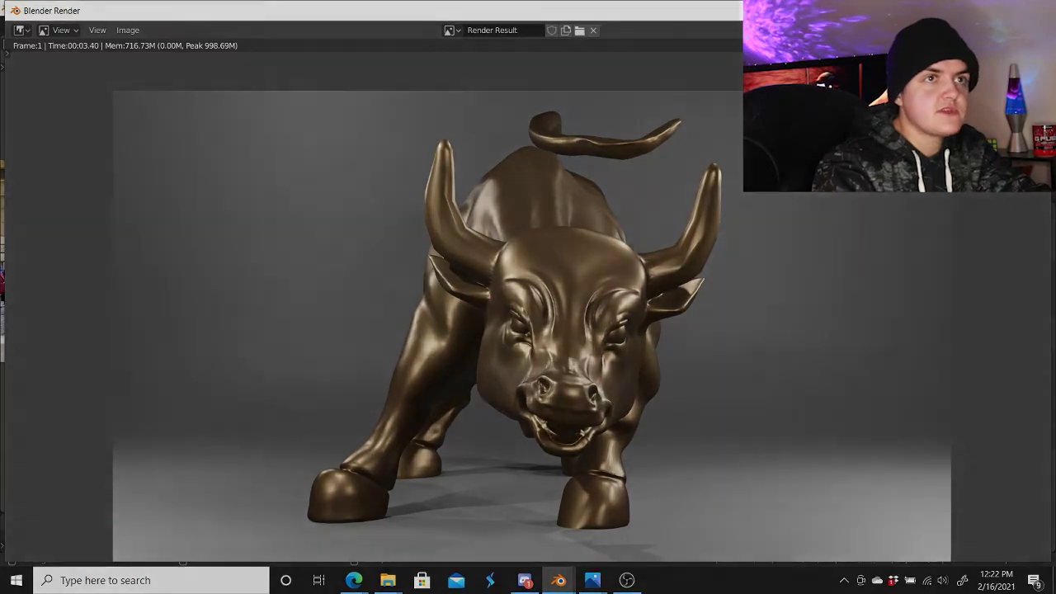